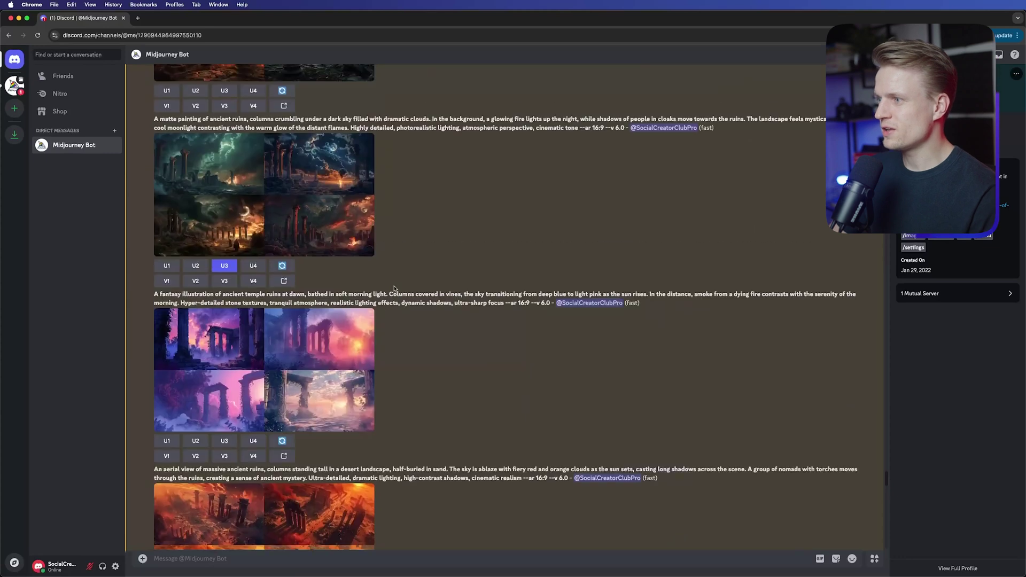
Examine the prompts and generated images for the ancient ruins, Roman temple courtyard, vintage crown and chess piece in the Midjourney Bot conversation
scroll(394, 289, "down", 10)
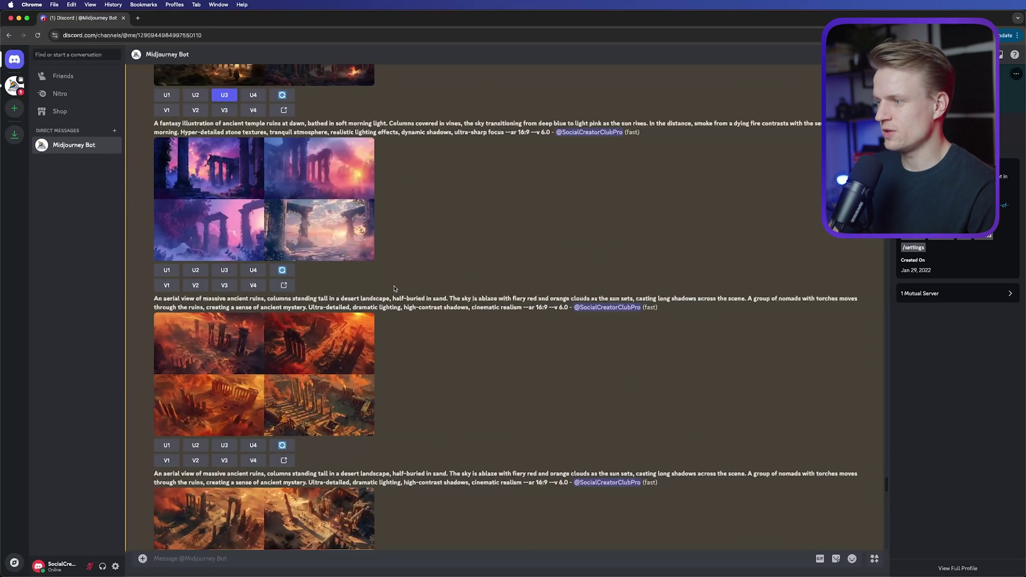
scroll(490, 337, "down", 1)
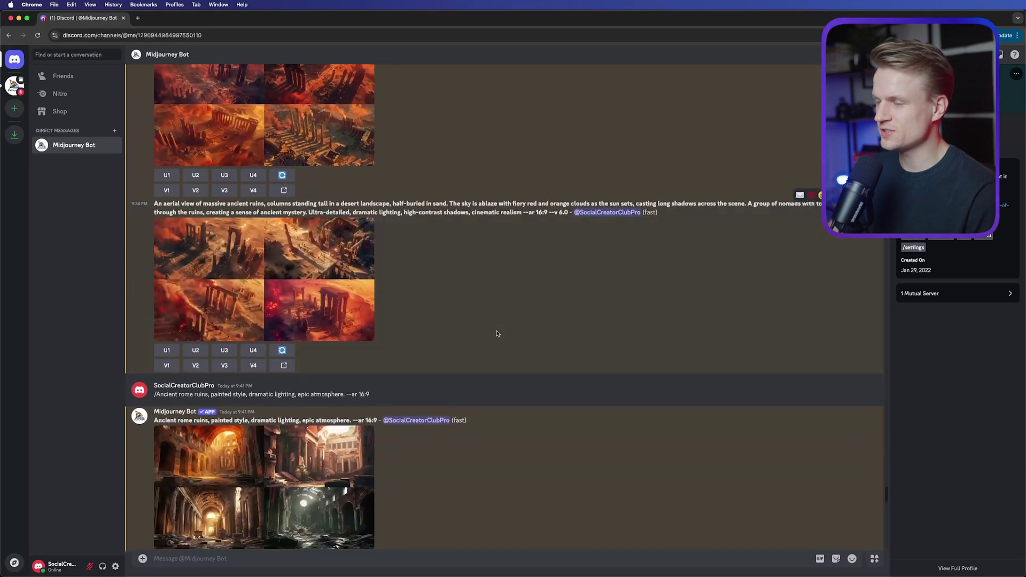
left_click_drag(154, 197, 520, 208)
scroll(520, 207, "down", 4)
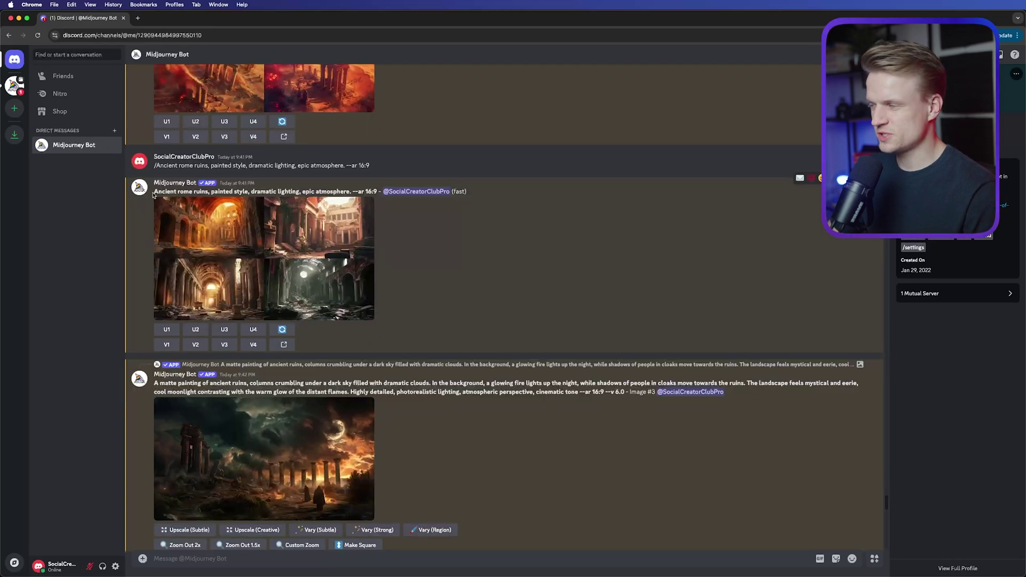
left_click_drag(155, 192, 240, 192)
left_click(211, 192)
left_click_drag(171, 310, 276, 311)
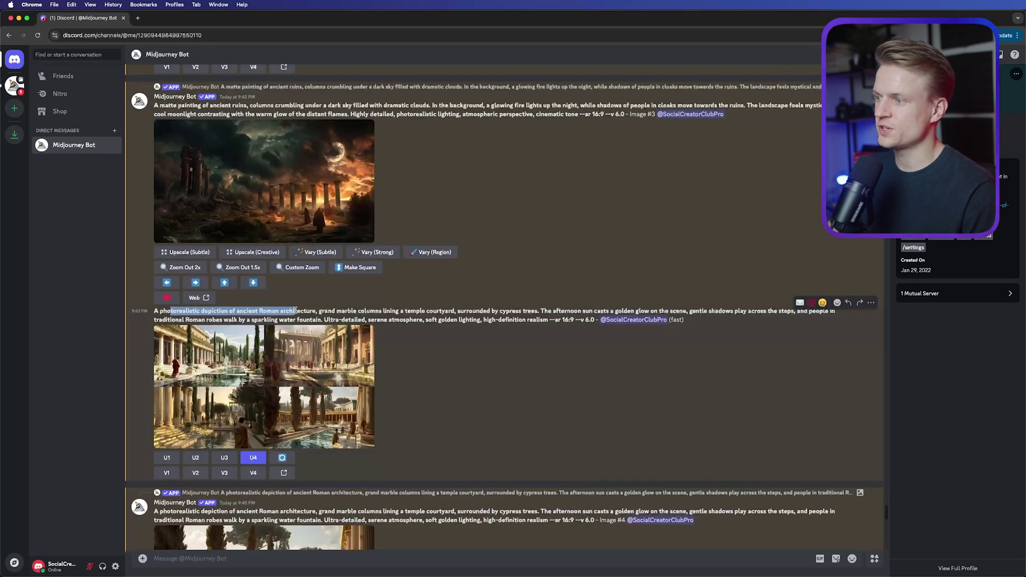
left_click_drag(294, 310, 304, 311)
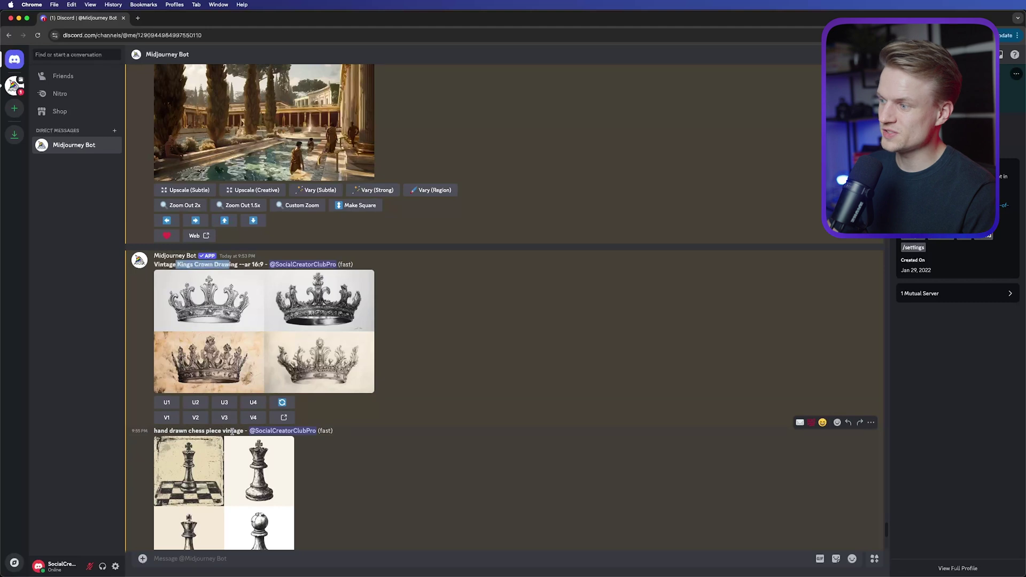
left_click(199, 263)
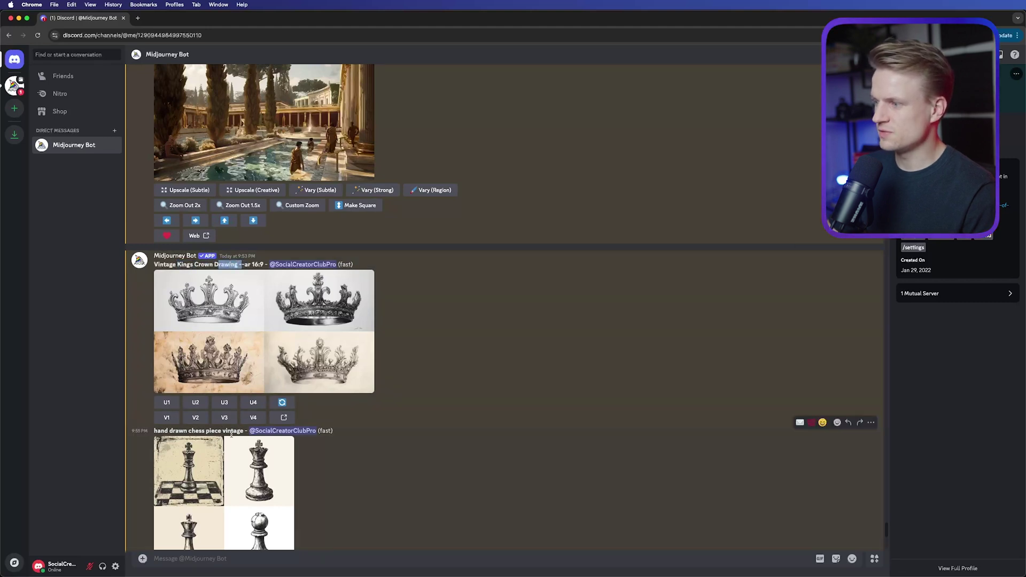
Copy the enlarged matte painting of the moonlit ancient ruins and paste it into the blank Photoshop document
scroll(235, 225, "up", 5)
scroll(236, 225, "up", 5)
scroll(436, 264, "down", 5)
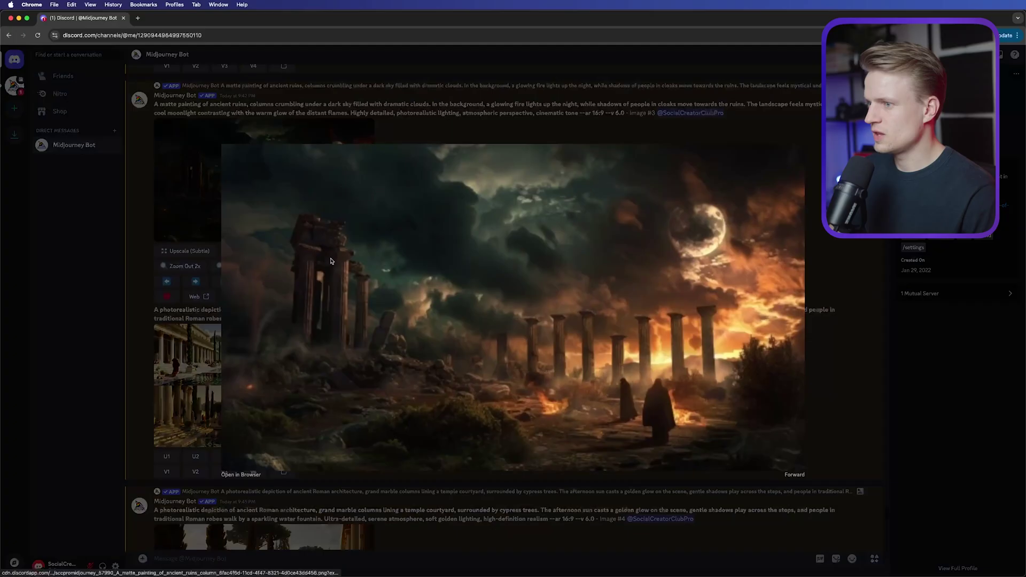
right_click(521, 291)
left_click(539, 313)
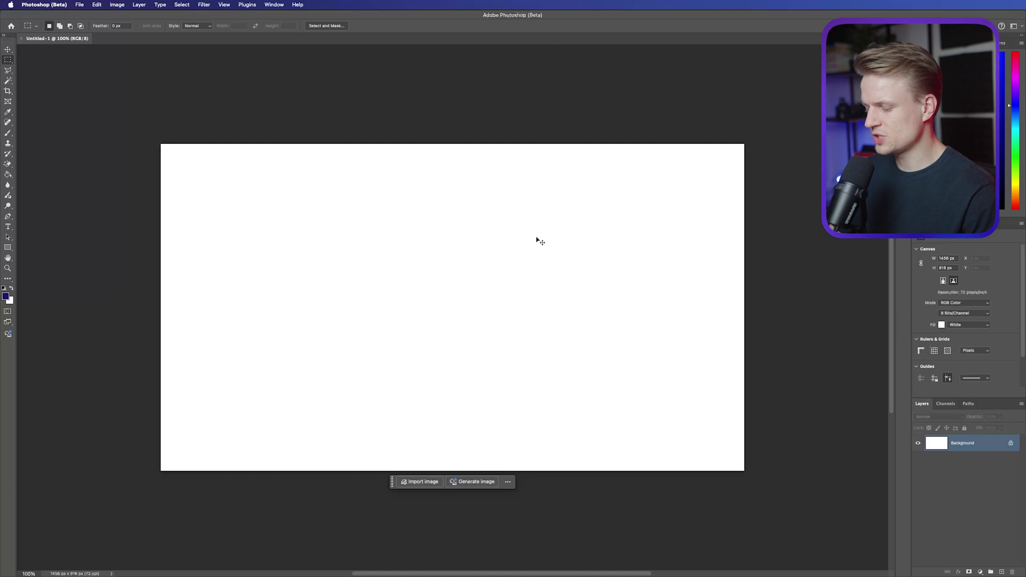
key("super+v")
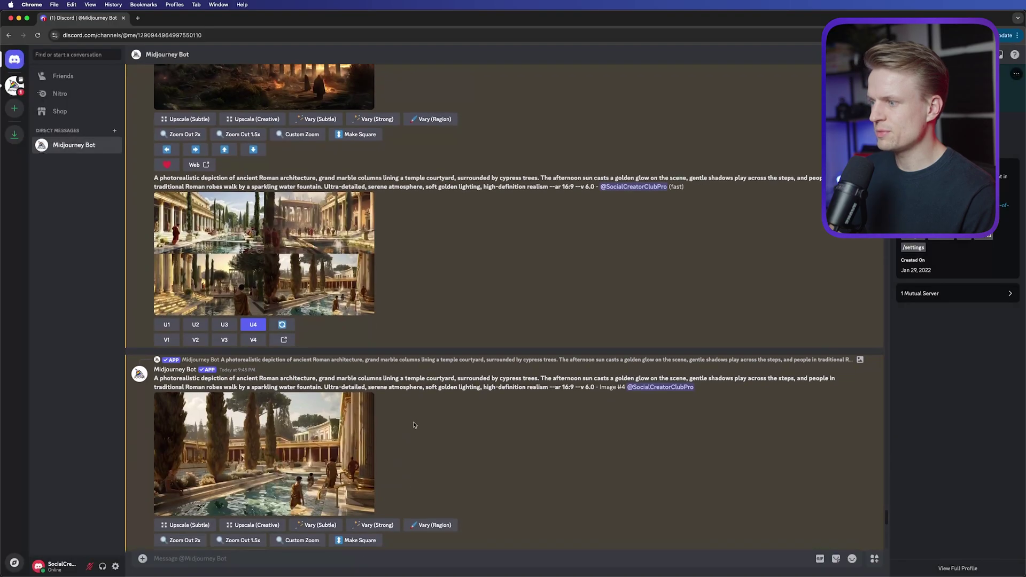
Copy the enlarged Roman courtyard image from the Midjourney Bot conversation in Chrome and paste it as a new layer in the Photoshop document
scroll(414, 424, "down", 2)
left_click(320, 373)
right_click(550, 281)
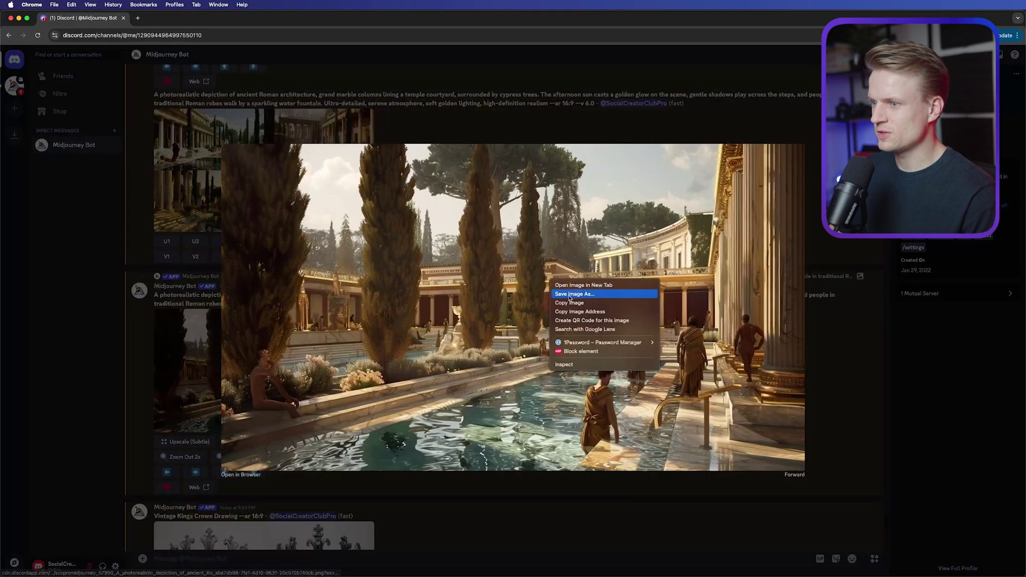
left_click(570, 302)
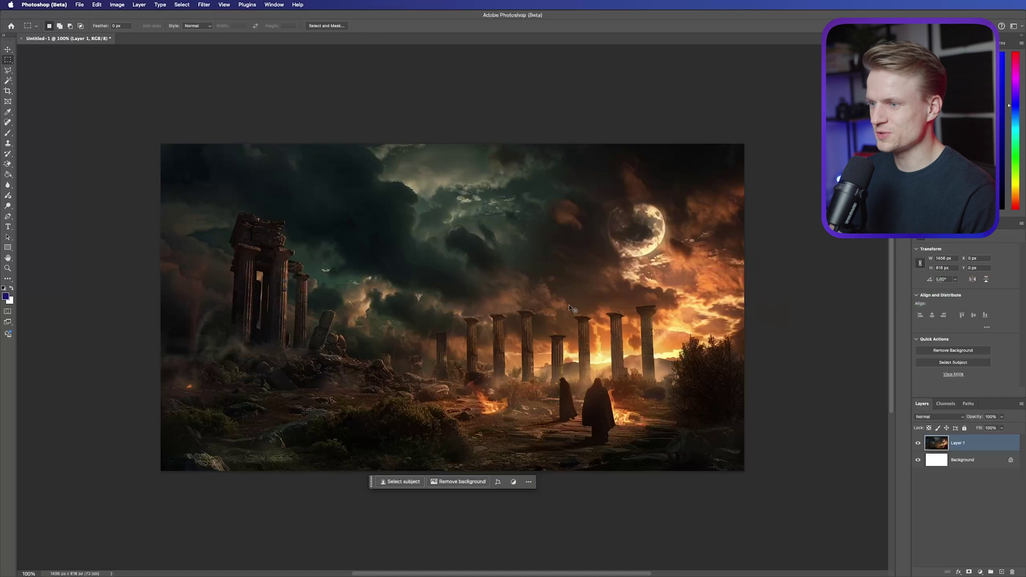
key("super+v")
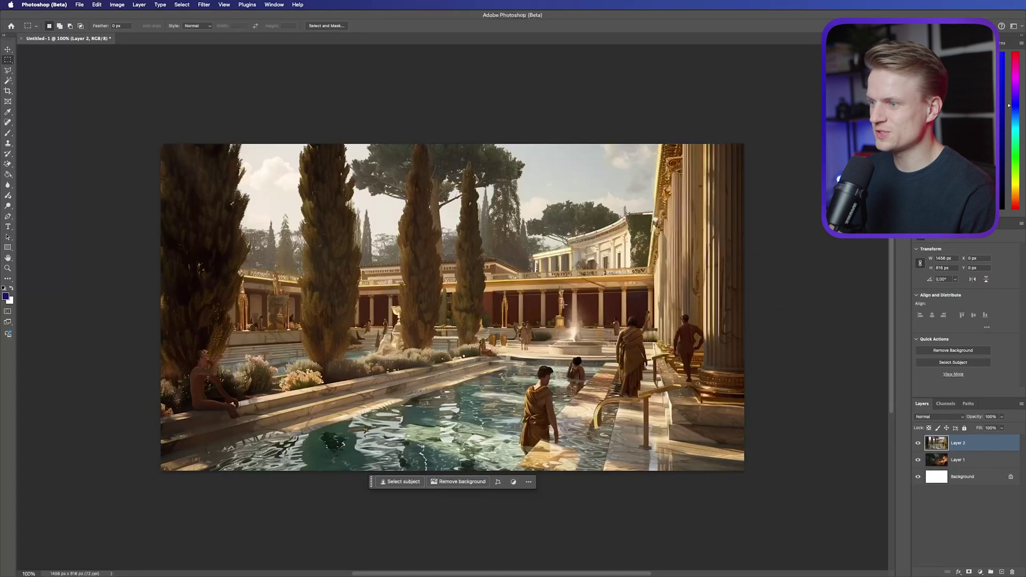
Hide the courtyard layer and extend the canvas to the right of the ruins to about 3215 px wide, keeping the Background (default) fill
left_click(918, 444)
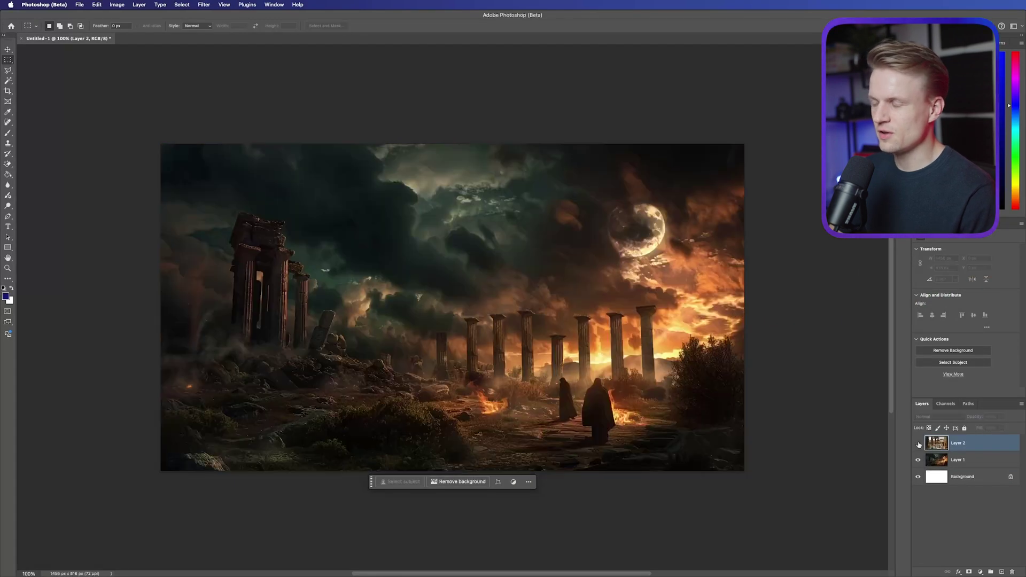
key("c")
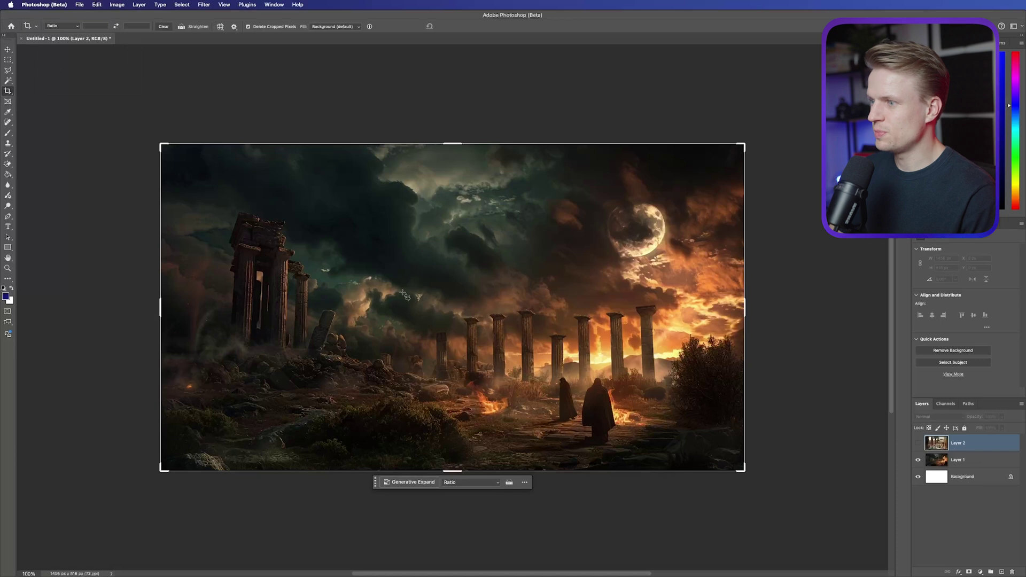
scroll(453, 317, "right", 8)
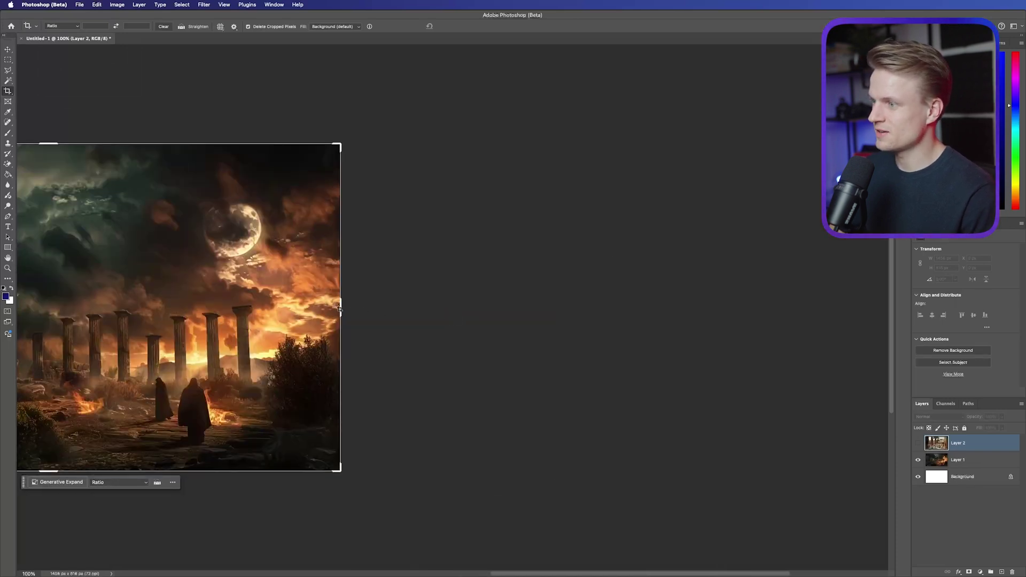
left_click_drag(339, 309, 598, 301)
left_click_drag(490, 299, 526, 311)
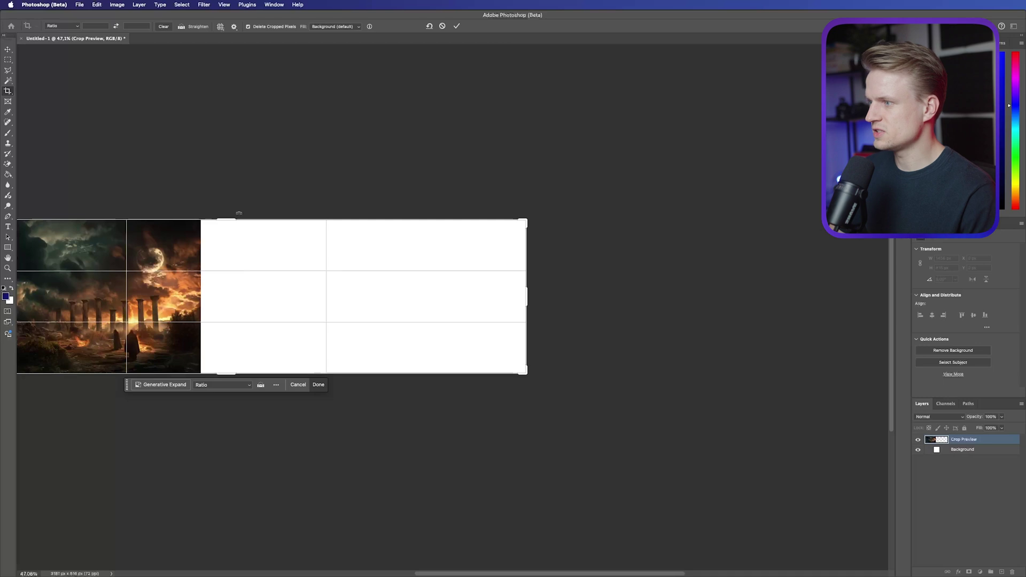
left_click(324, 27)
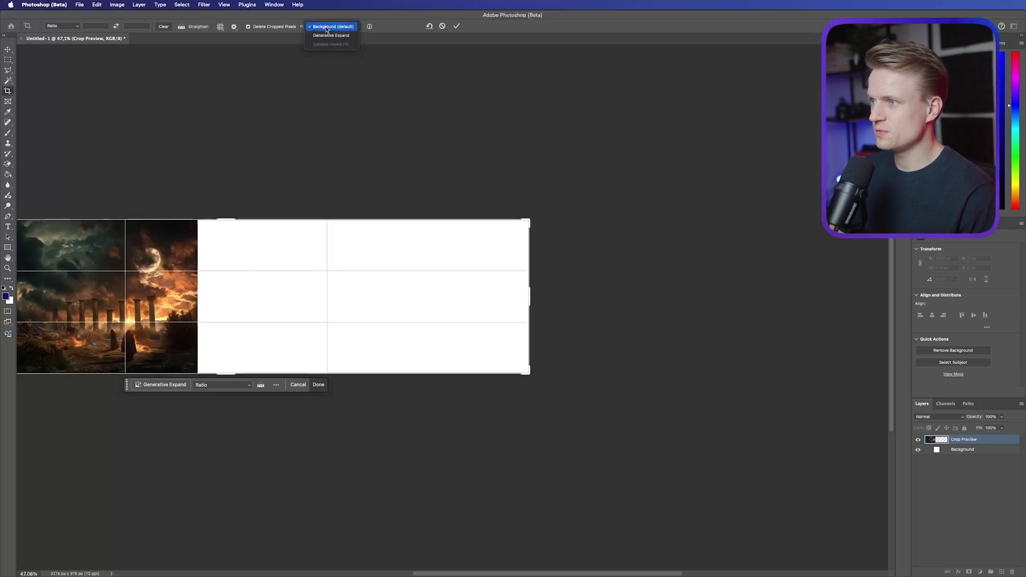
left_click(315, 27)
left_click(456, 26)
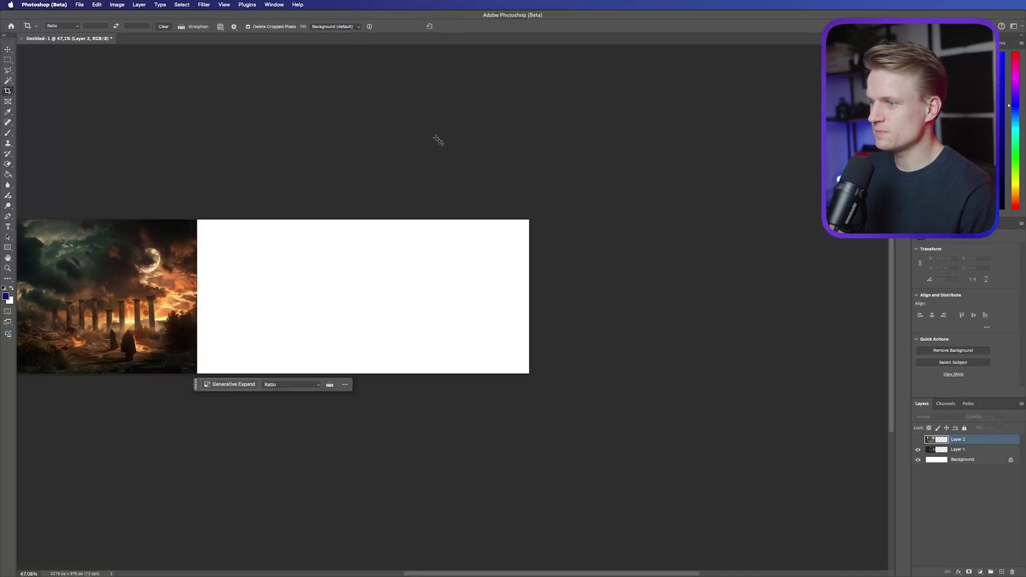
Show the courtyard layer and move it to the canvas's right edge, leaving a white gap beside the ruins image
left_click(919, 439)
left_click(8, 48)
left_click_drag(103, 276, 436, 277)
scroll(233, 281, "up", 3)
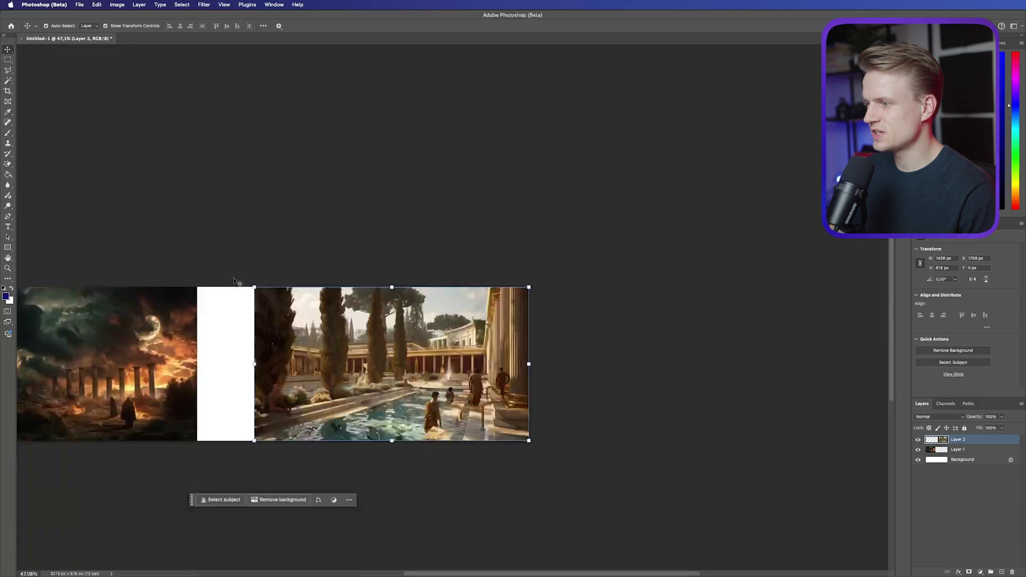
scroll(234, 282, "down", 2)
scroll(234, 282, "left", 5)
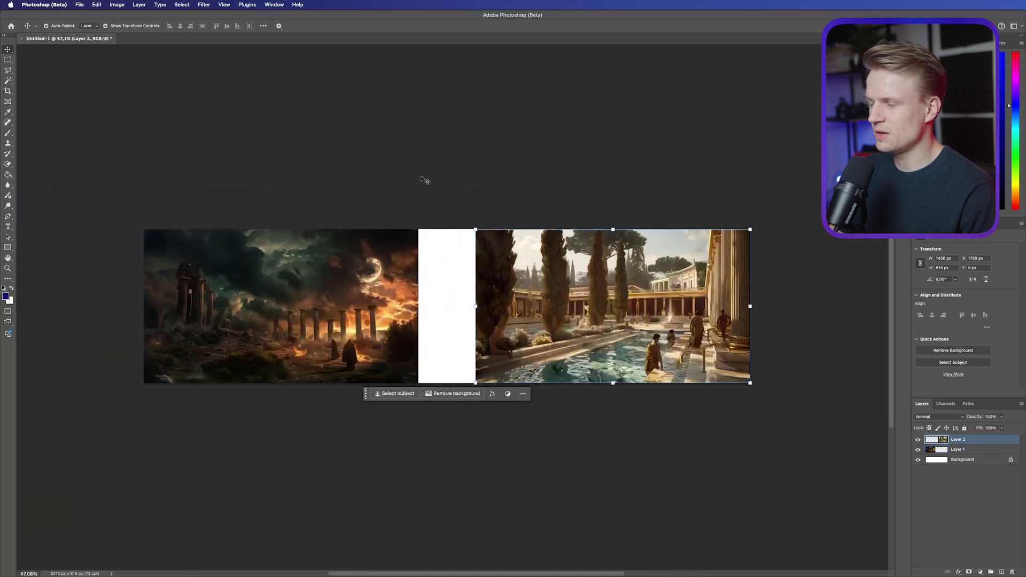
Deselect the courtyard layer and make a full-height rectangular selection over the white gap, slightly overlapping both images
left_click(456, 329)
scroll(456, 330, "up", 3)
scroll(456, 330, "down", 3)
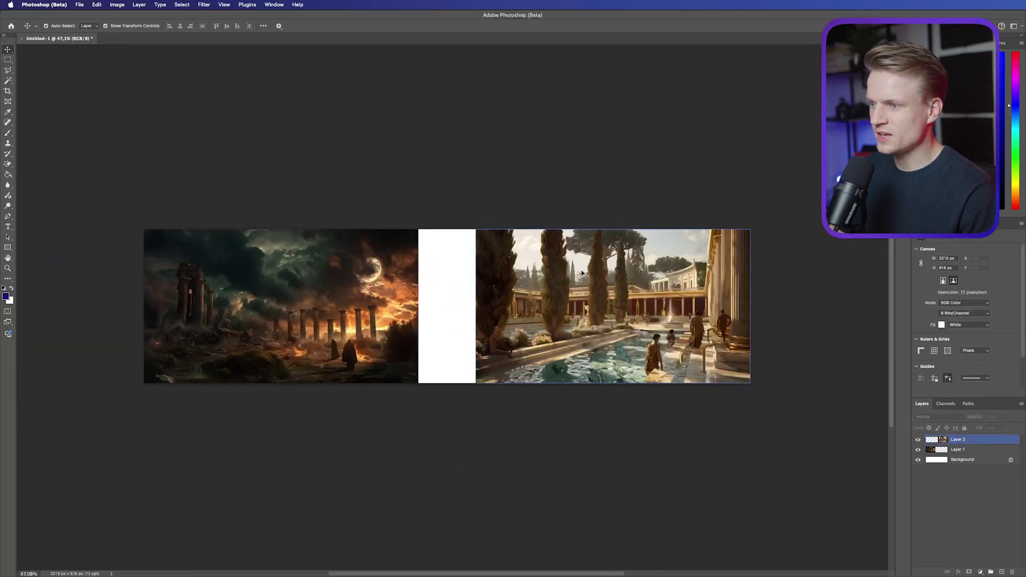
scroll(583, 299, "up", 3)
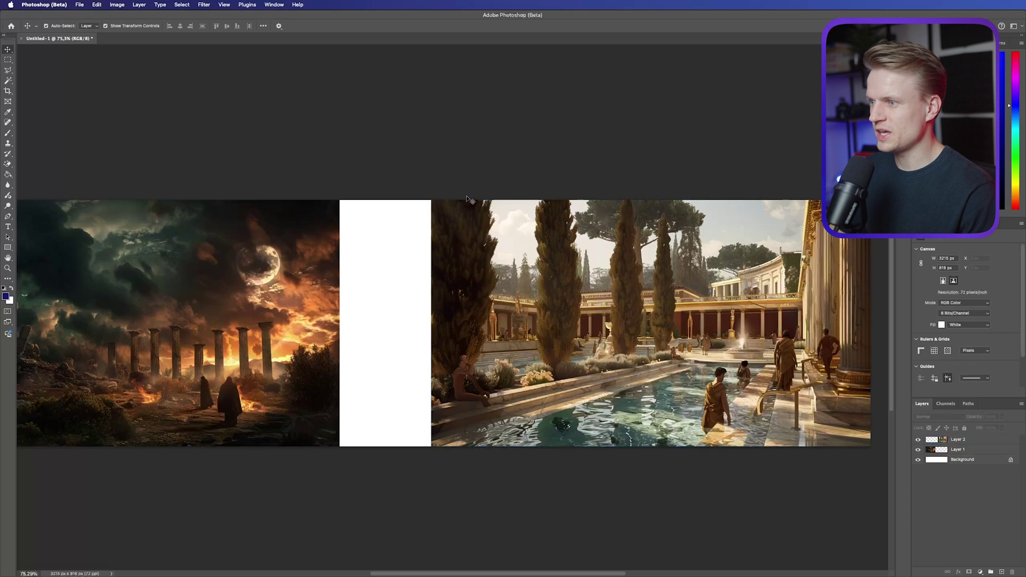
scroll(474, 307, "down", 3)
key("m")
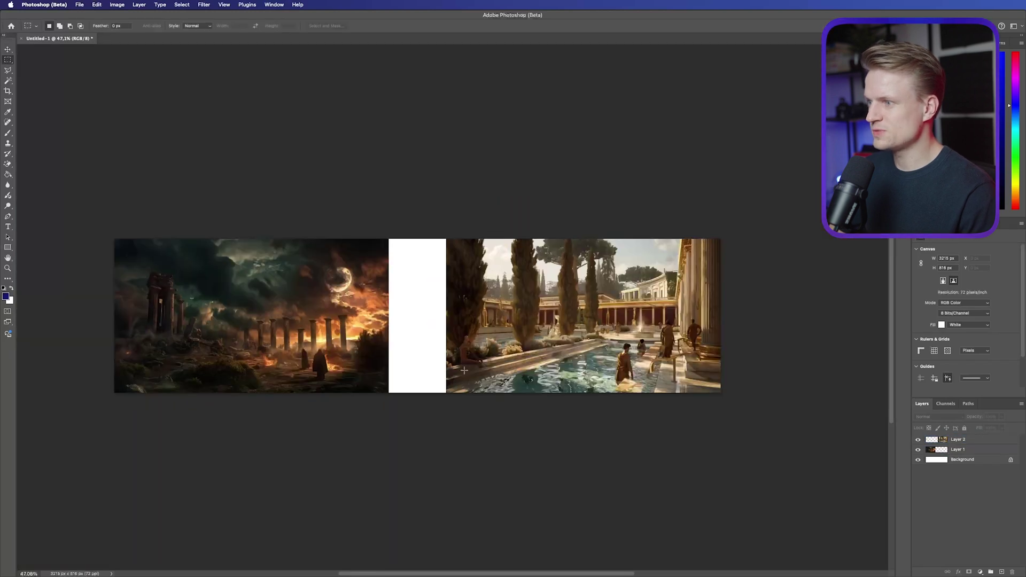
left_click_drag(379, 221, 453, 422)
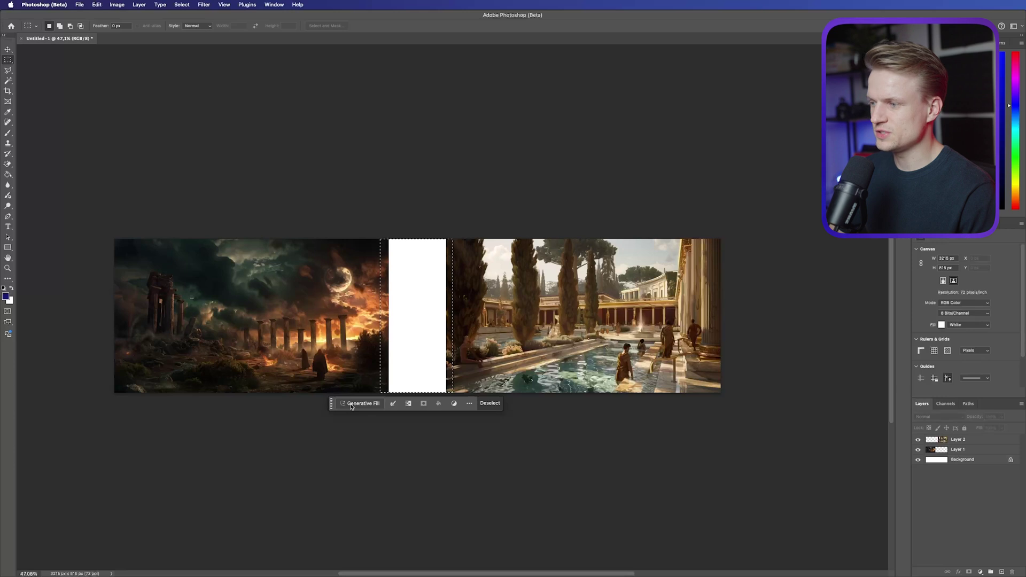
Fill the selected gap using Generative Fill without a prompt, compare the results and choose the second variation
left_click(374, 403)
key("Return")
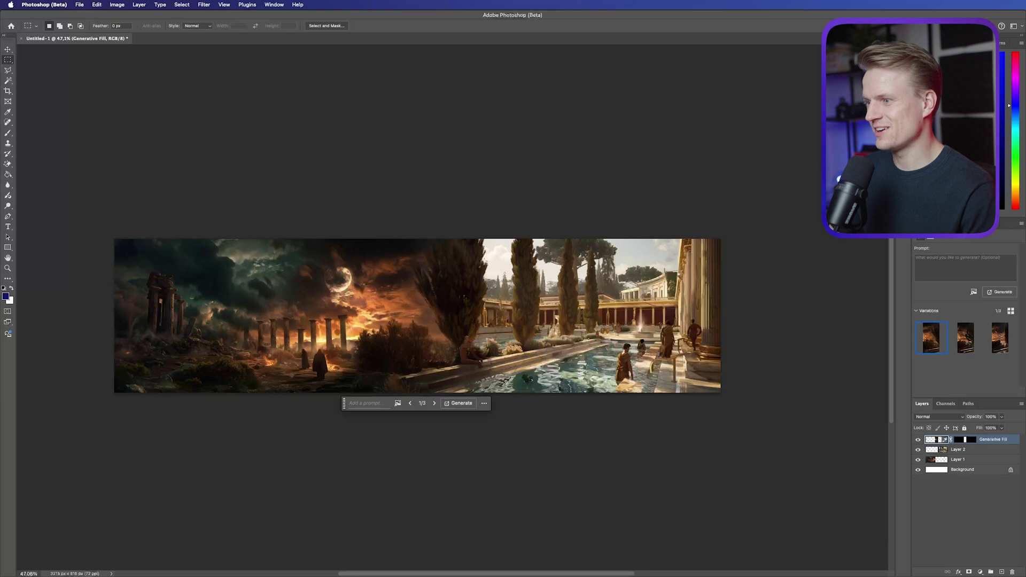
left_click(434, 404)
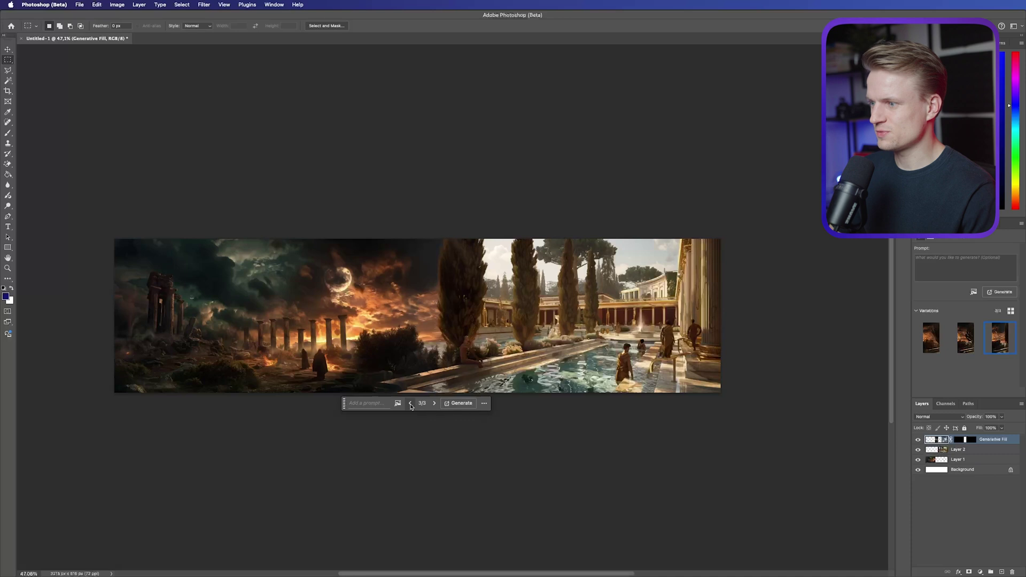
left_click(411, 404)
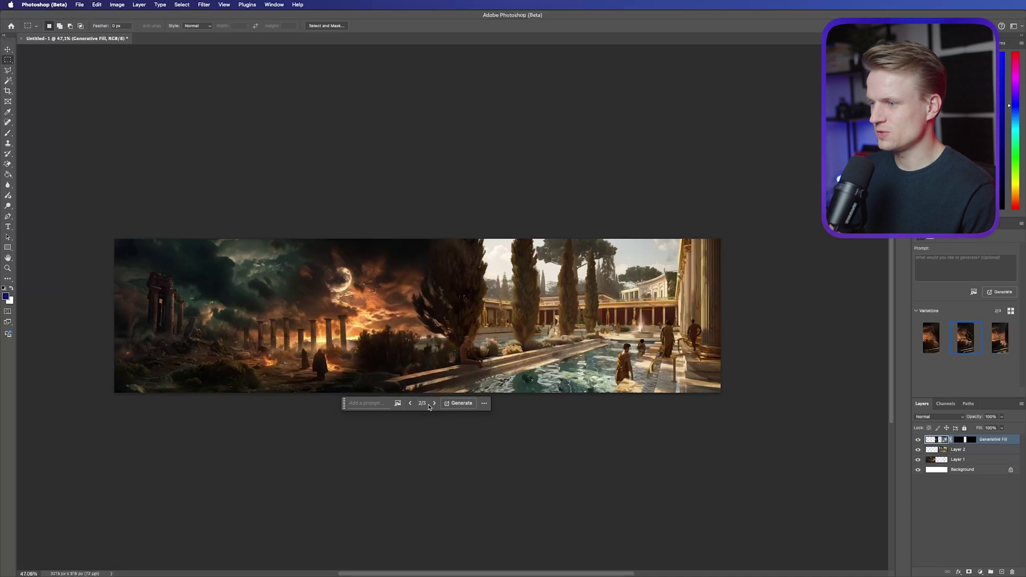
Extend the canvas slightly above and on both sides of the panorama and fill the new area using Generative Expand without a prompt
left_click(8, 92)
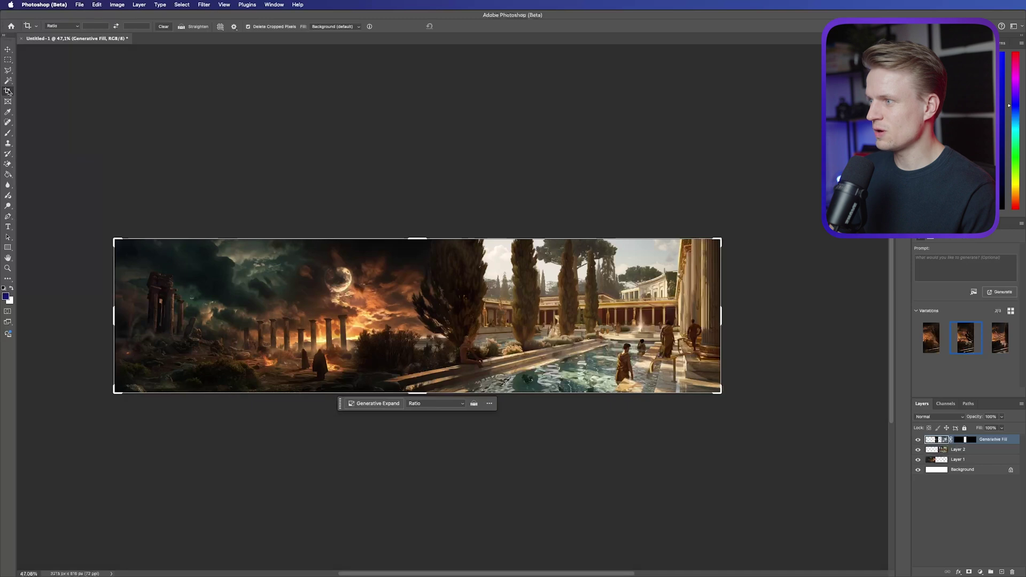
left_click_drag(419, 238, 423, 230)
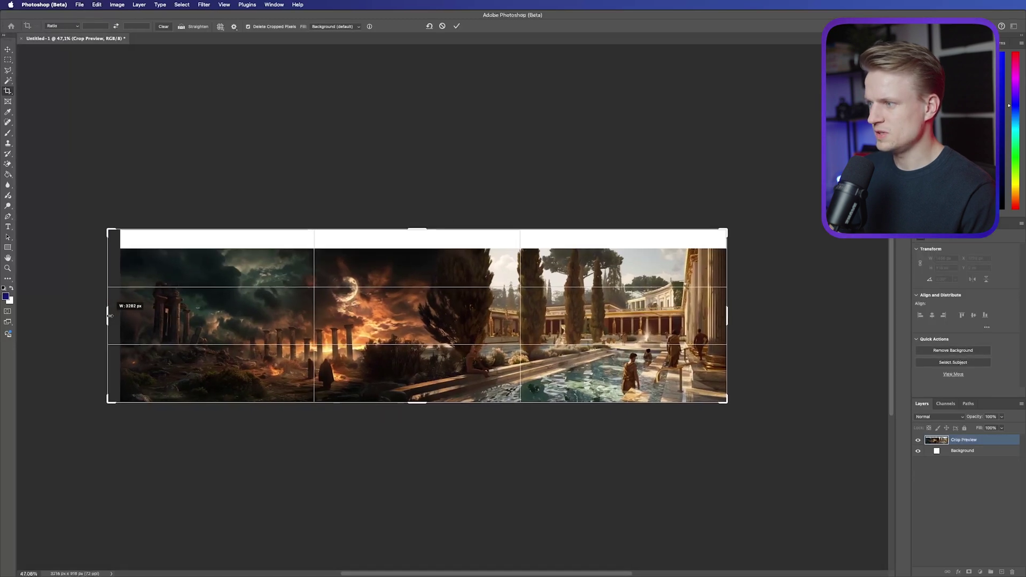
left_click_drag(720, 312, 735, 313)
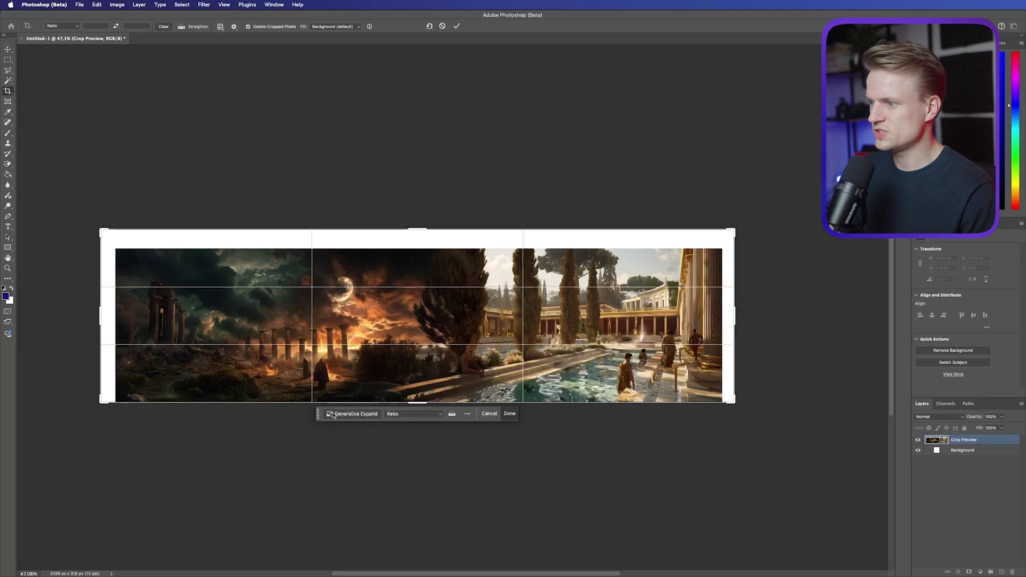
left_click(332, 413)
key("Return")
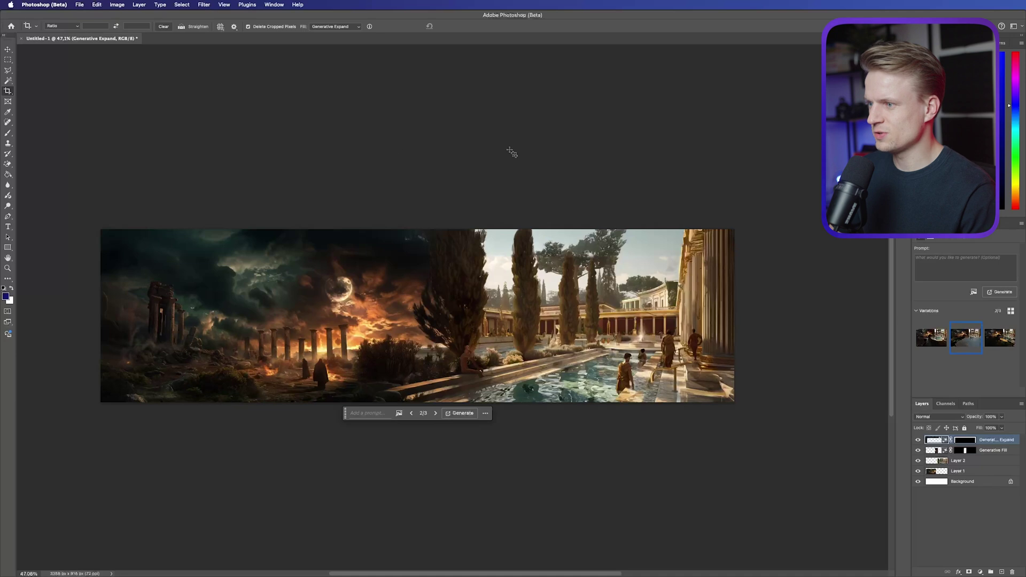
scroll(246, 321, "up", 3)
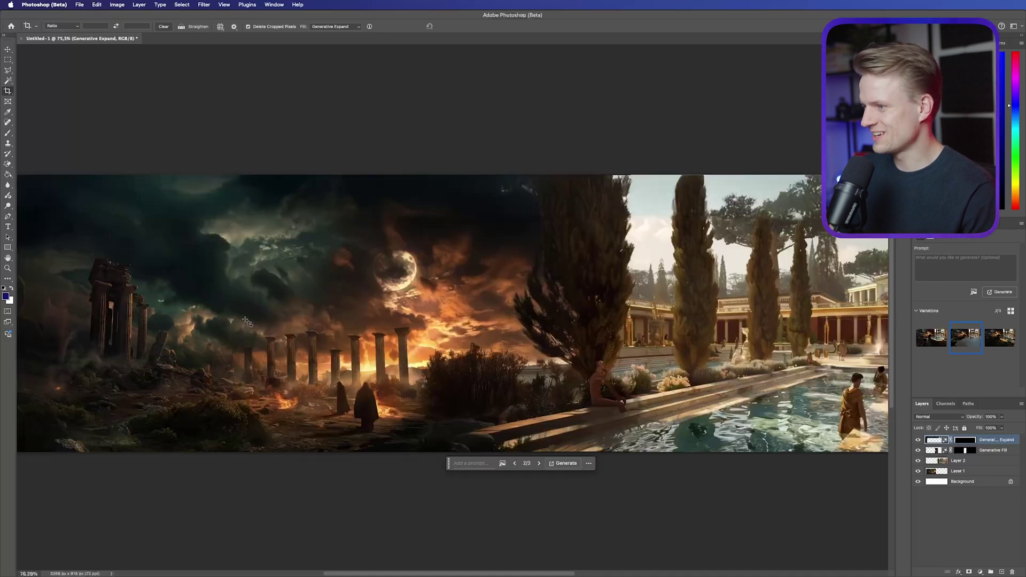
scroll(246, 322, "right", 5)
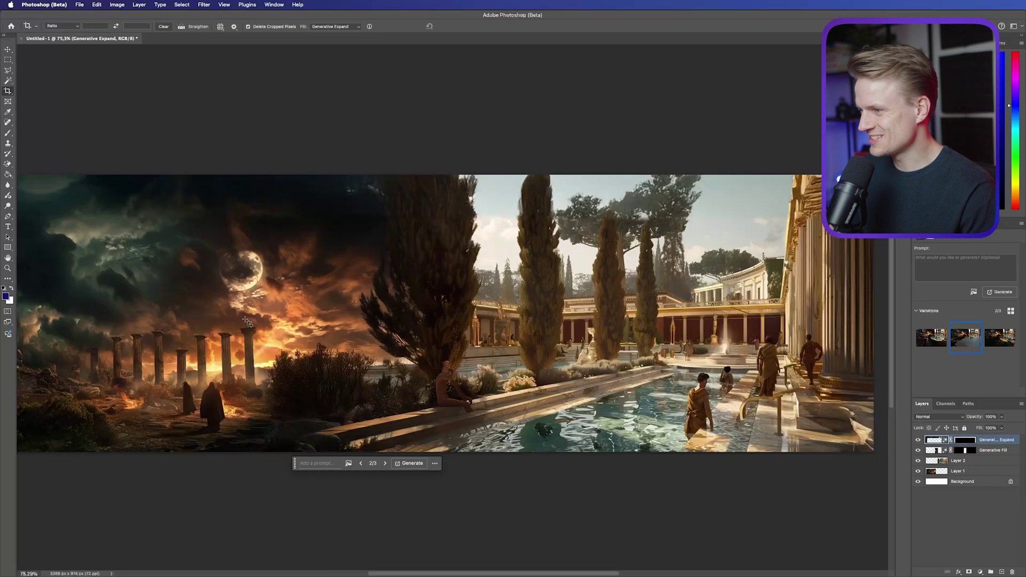
scroll(247, 322, "left", 5)
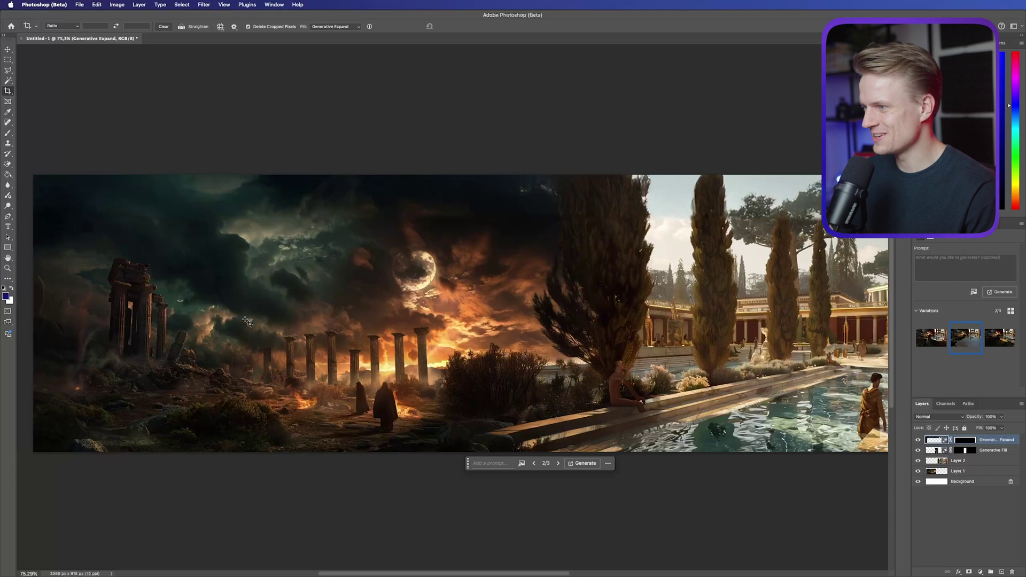
scroll(593, 281, "right", 4)
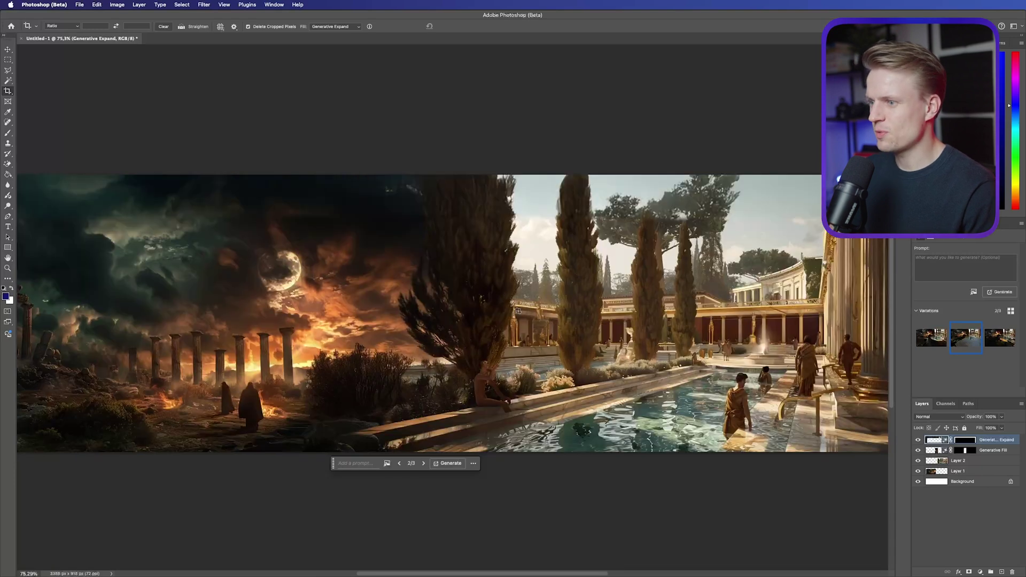
Merge all layers above the background into one panorama layer and compare it by toggling its visibility off and on
scroll(447, 304, "left", 7)
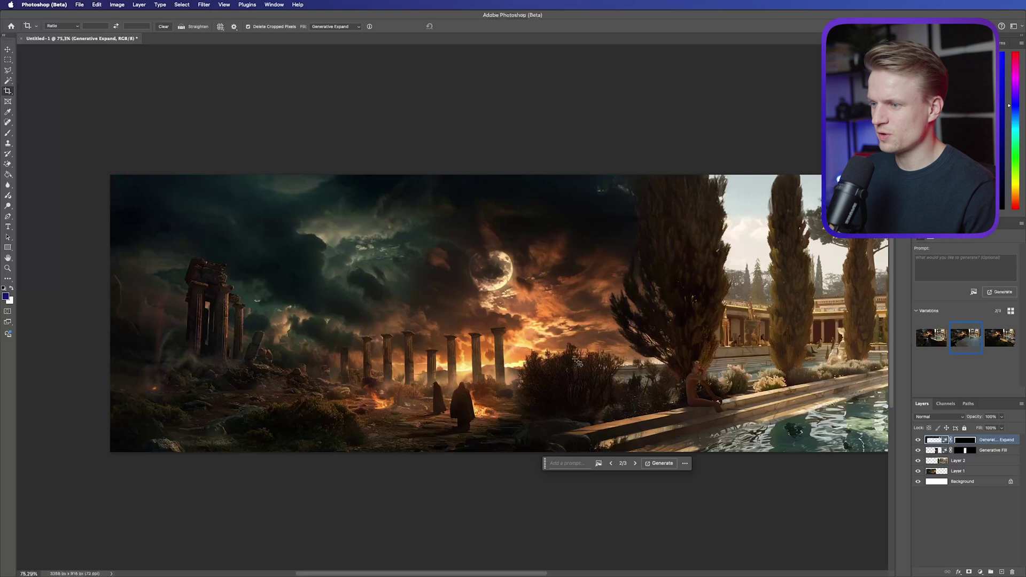
scroll(578, 364, "right", 9)
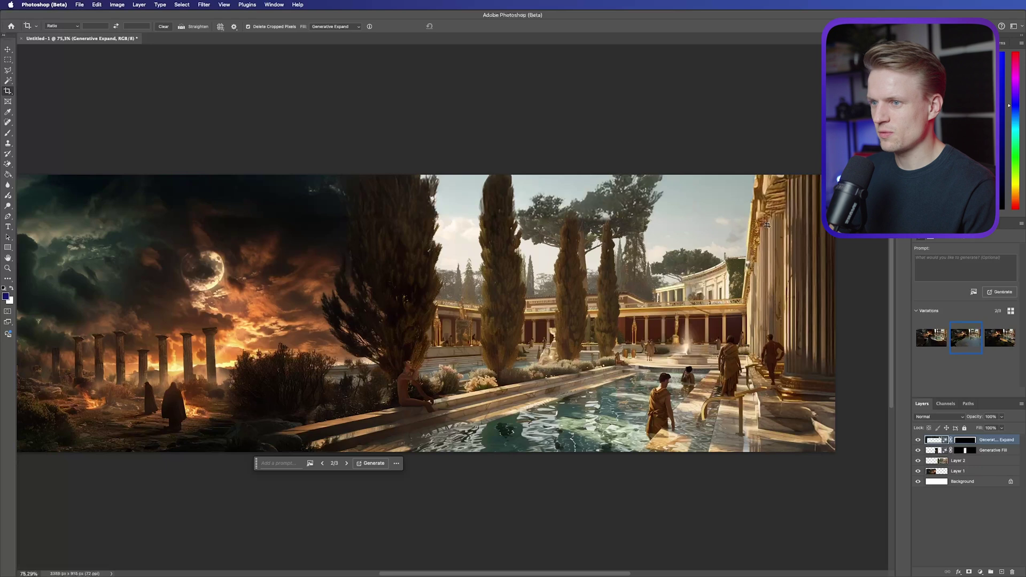
left_click(959, 471, "shift")
right_click(960, 470)
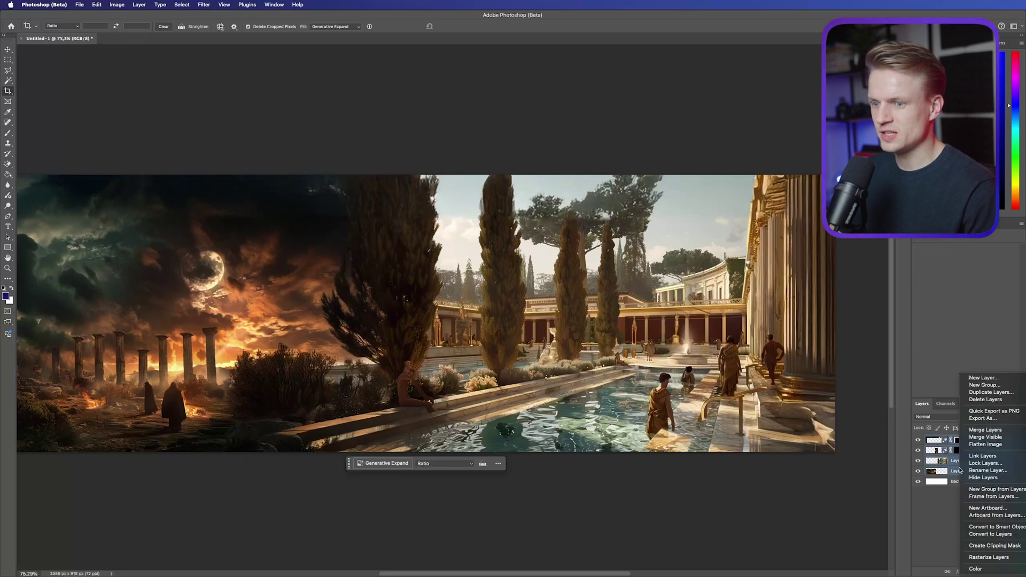
left_click(986, 430)
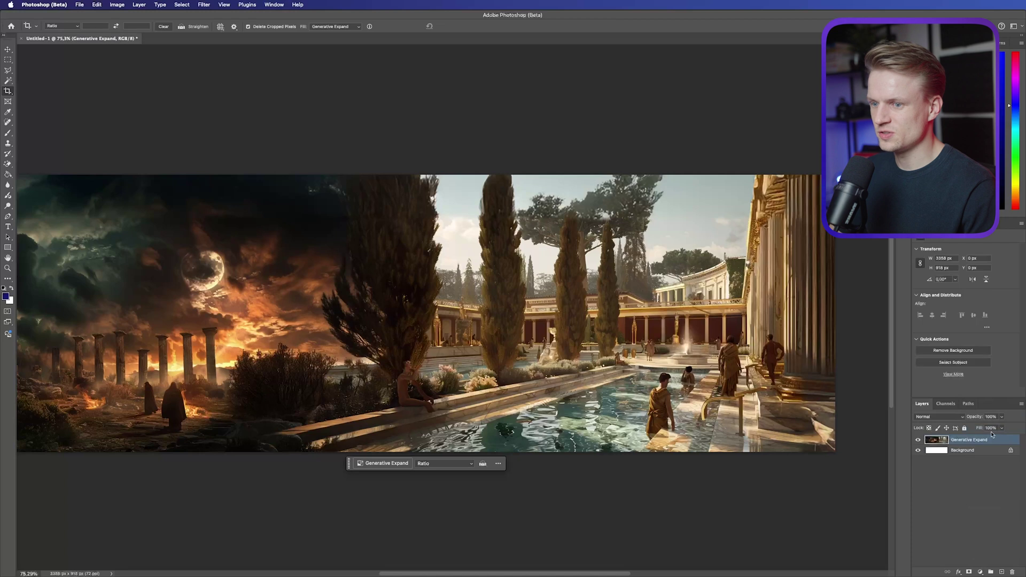
left_click(917, 439)
left_click(916, 439)
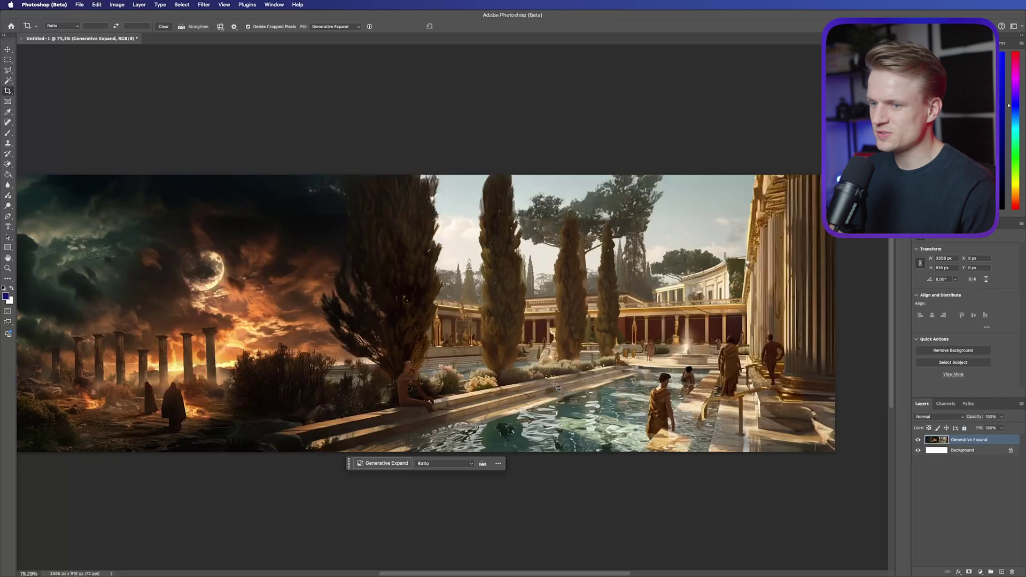
Duplicate the merged panorama layer under the default name
scroll(557, 388, "left", 10)
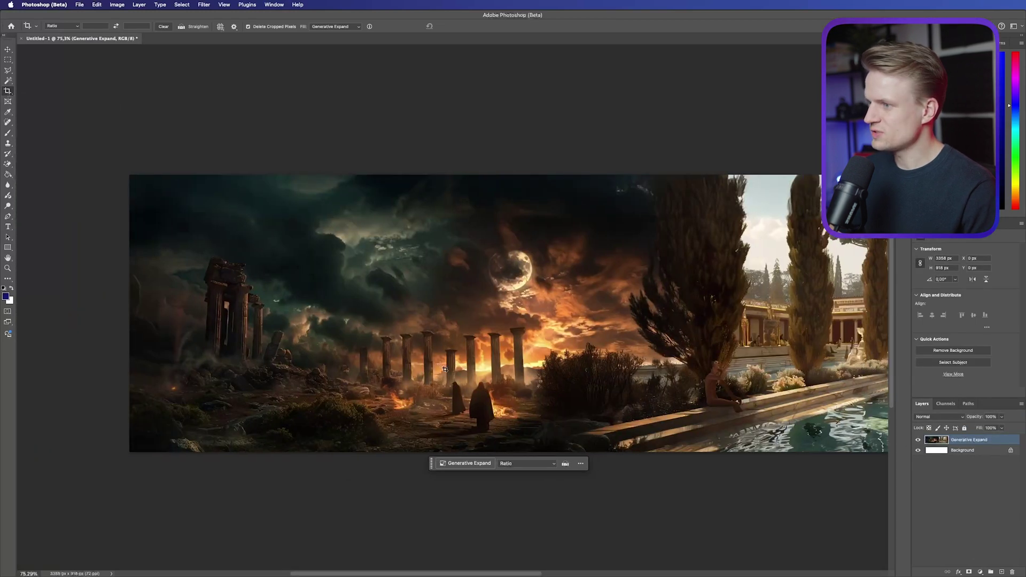
right_click(968, 440)
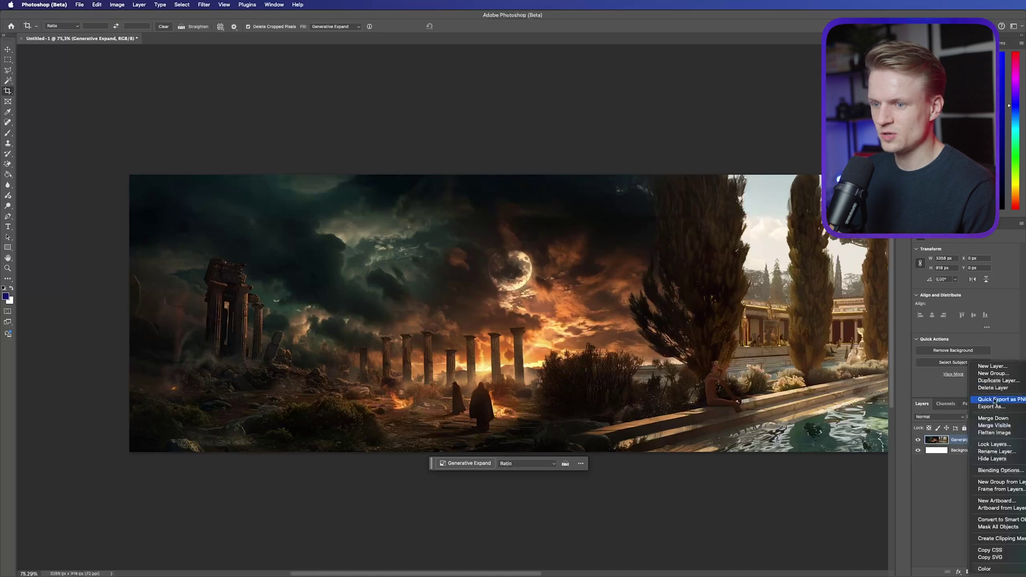
left_click(998, 381)
left_click(762, 266)
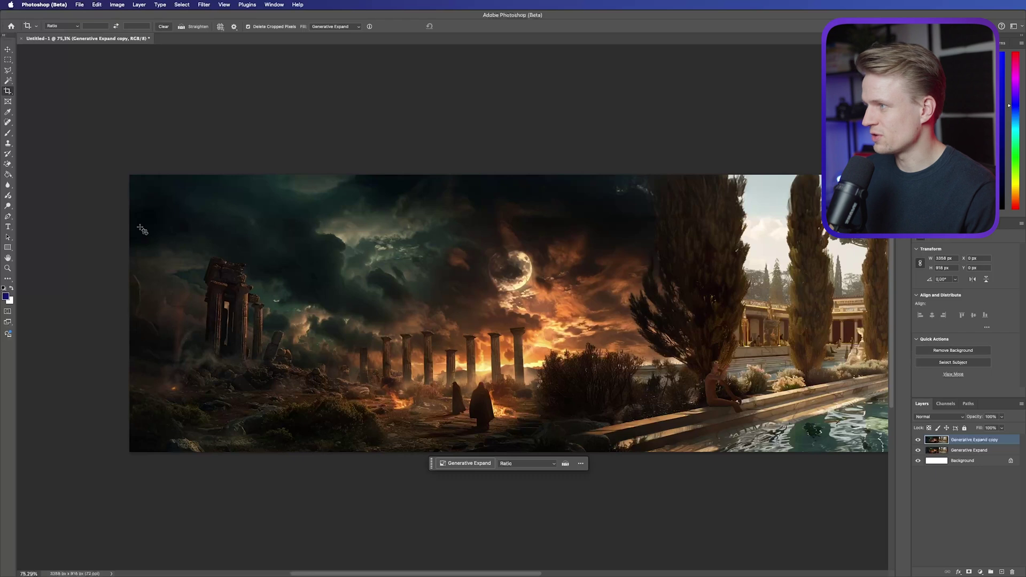
Select the ruined temple and the rocks around it on the duplicate layer using the Object Selection tool in Lasso mode
left_click(7, 80)
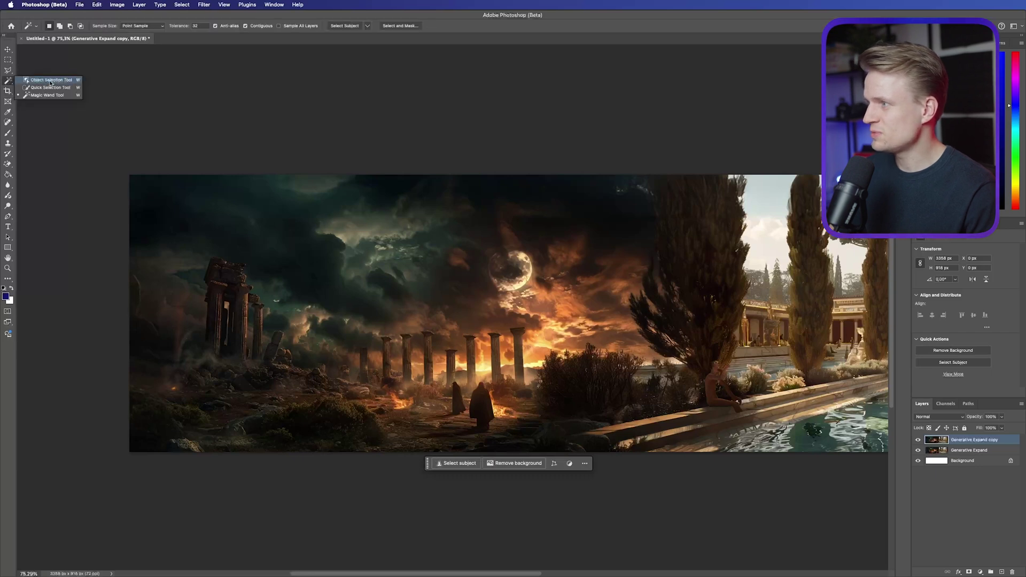
left_click(49, 81)
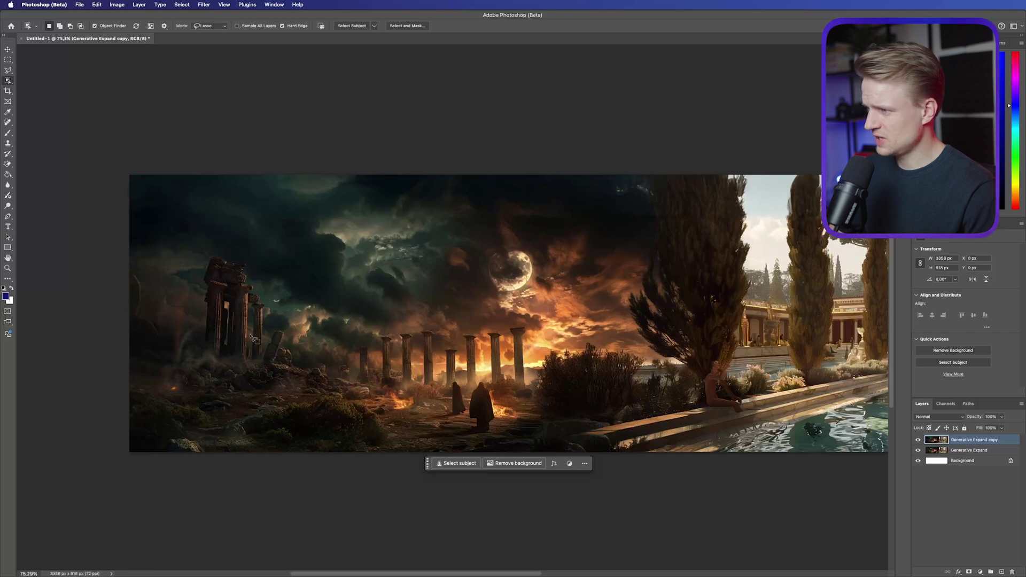
left_click(203, 25)
left_click(201, 25)
scroll(342, 316, "left", 5)
scroll(342, 315, "up", 2)
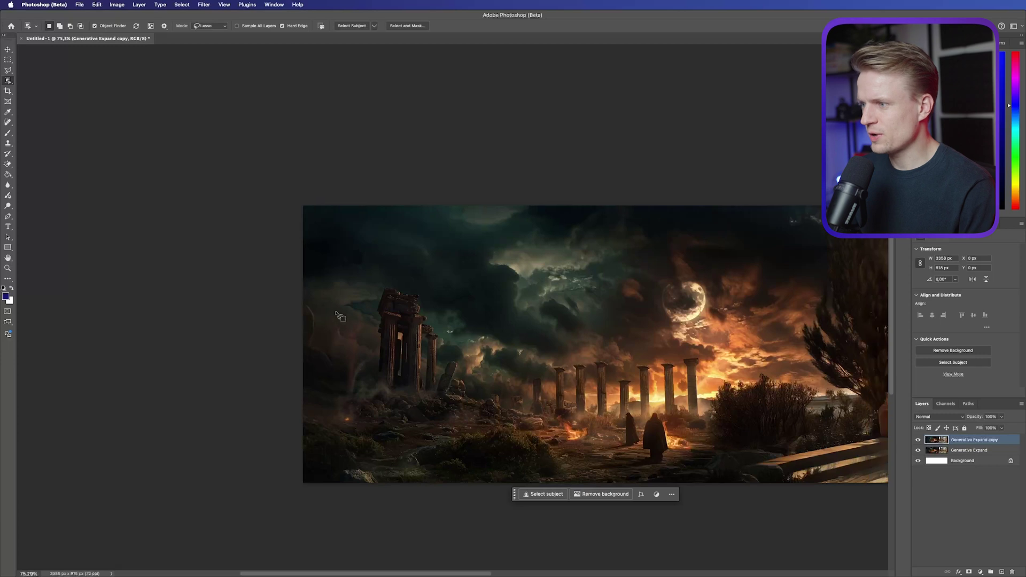
scroll(336, 314, "right", 2)
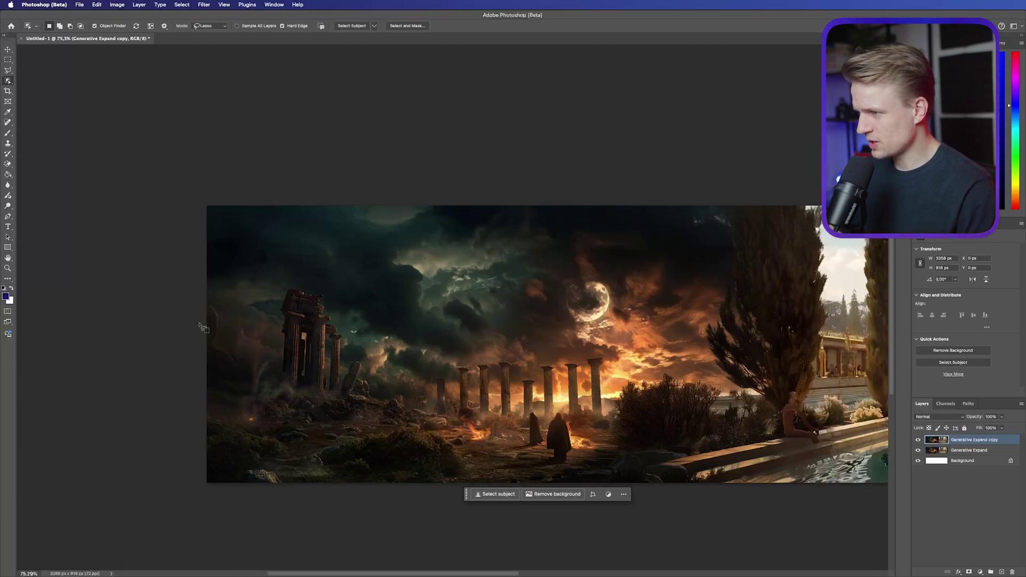
left_click_drag(197, 325, 252, 351)
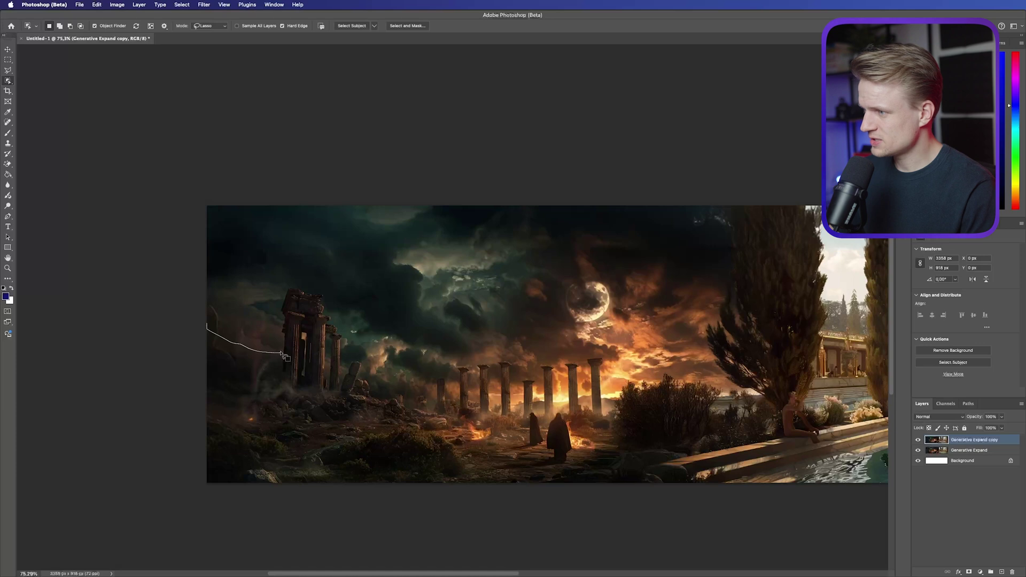
mouse_move(335, 303)
left_mouse_down()
mouse_move(340, 345)
mouse_move(423, 399)
left_mouse_up()
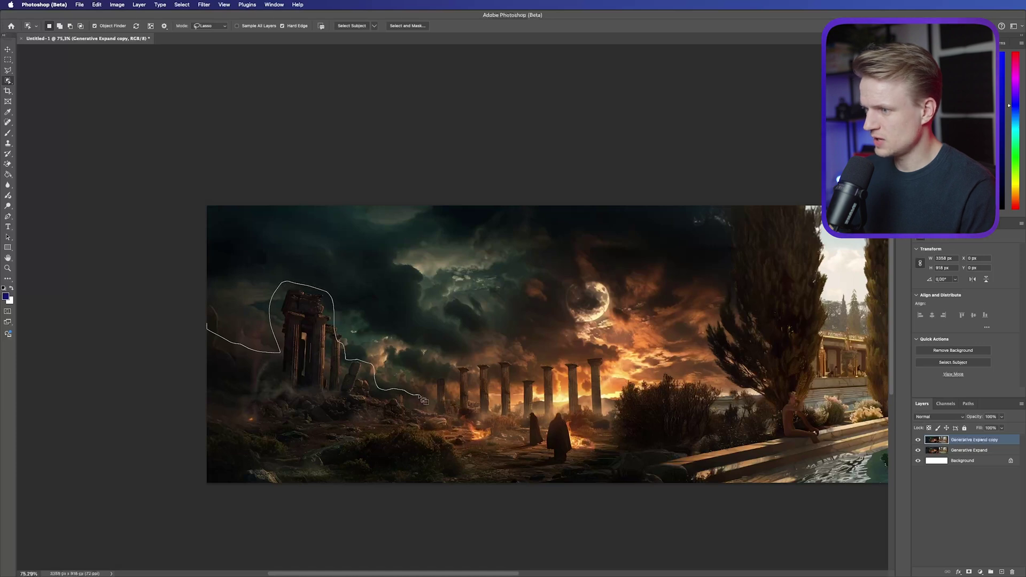
mouse_move(325, 505)
left_mouse_down()
mouse_move(207, 467)
mouse_move(139, 379)
left_mouse_up()
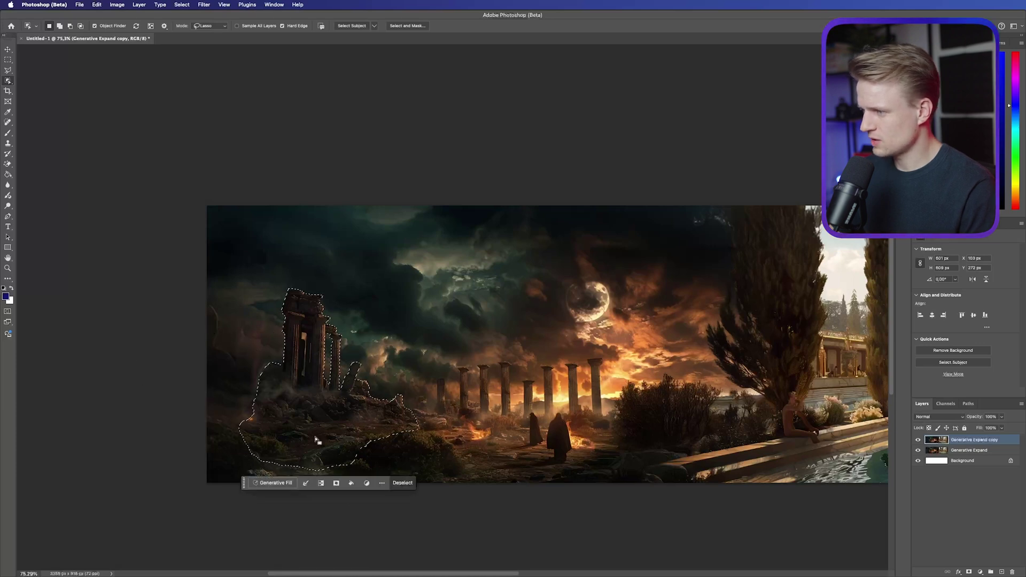
Add the hill at the image's left edge, the foreground shrubs, the row of columns and the bush beside them to the selection
mouse_move(283, 377)
left_mouse_down()
mouse_move(211, 340)
mouse_move(155, 363)
mouse_move(136, 440)
mouse_move(158, 484)
mouse_move(215, 510)
mouse_move(357, 505)
left_mouse_up()
mouse_move(500, 480)
left_mouse_down()
mouse_move(456, 432)
mouse_move(407, 410)
mouse_move(426, 401)
mouse_move(437, 363)
mouse_move(519, 371)
mouse_move(520, 382)
mouse_move(551, 361)
left_mouse_up()
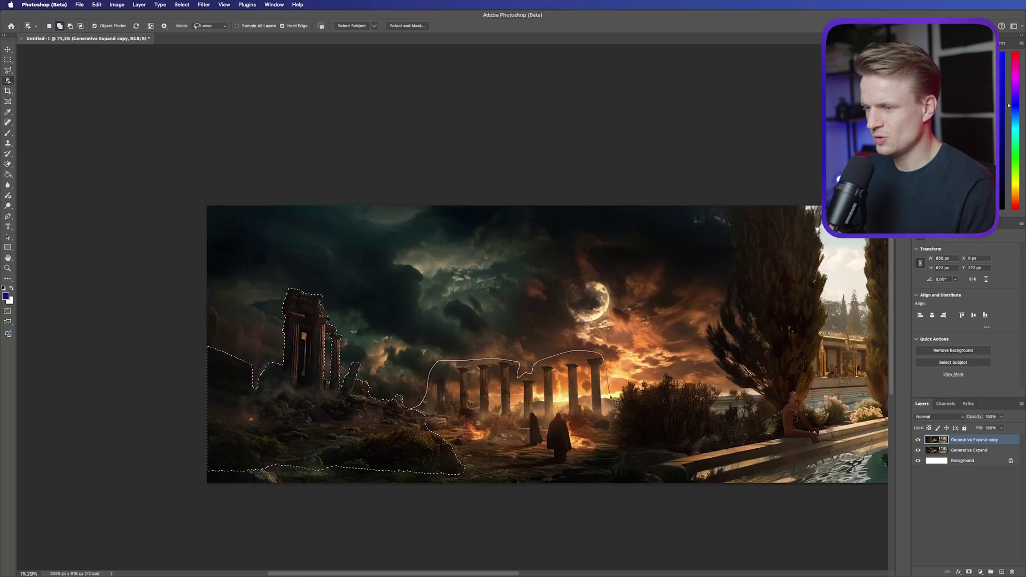
mouse_move(619, 416)
left_mouse_down()
mouse_move(585, 486)
mouse_move(563, 495)
mouse_move(233, 521)
left_mouse_up()
scroll(526, 398, "right", 3)
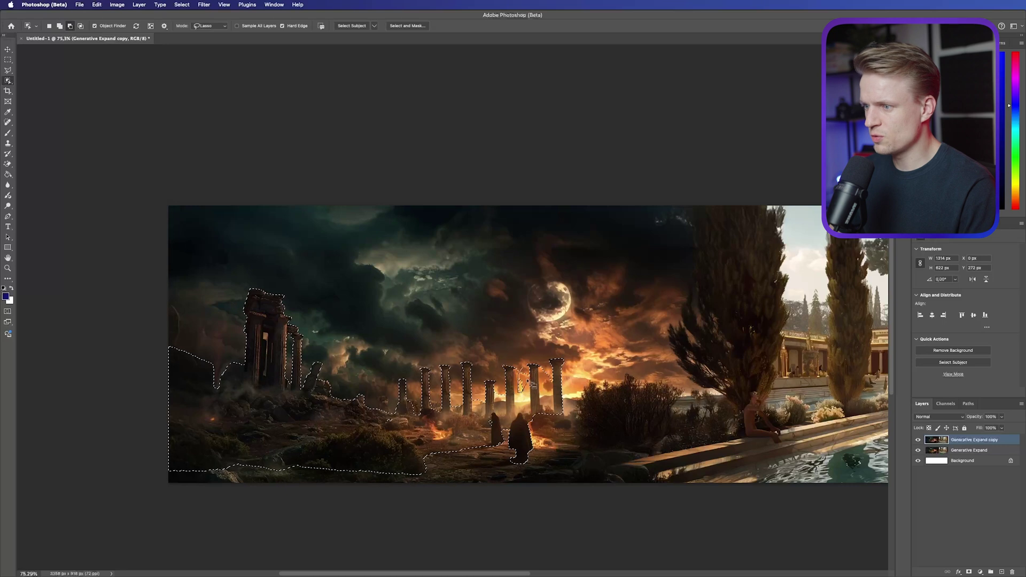
key("shift")
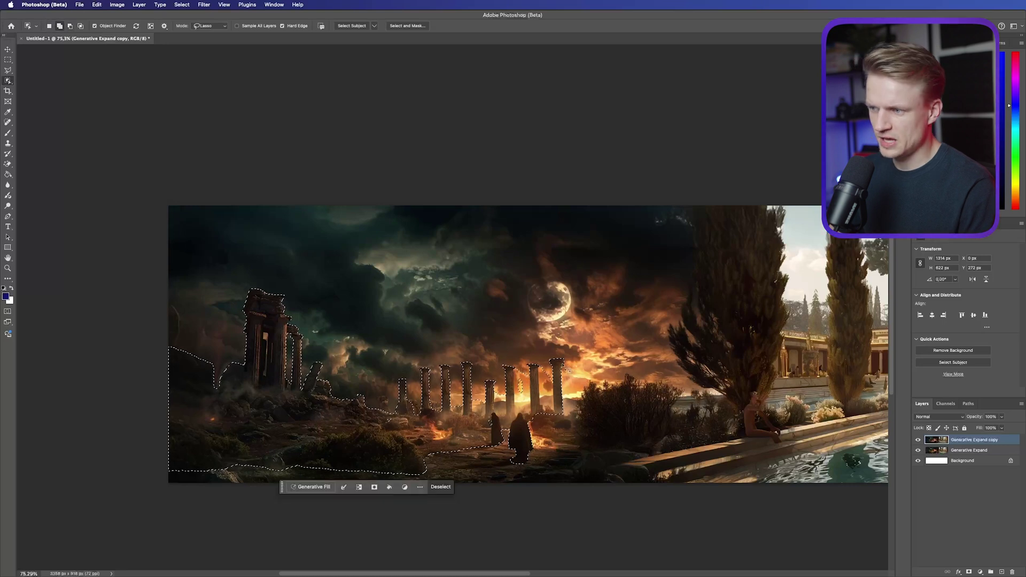
mouse_move(562, 362)
left_mouse_down()
mouse_move(567, 374)
mouse_move(652, 375)
mouse_move(499, 496)
mouse_move(476, 499)
mouse_move(543, 453)
left_mouse_up()
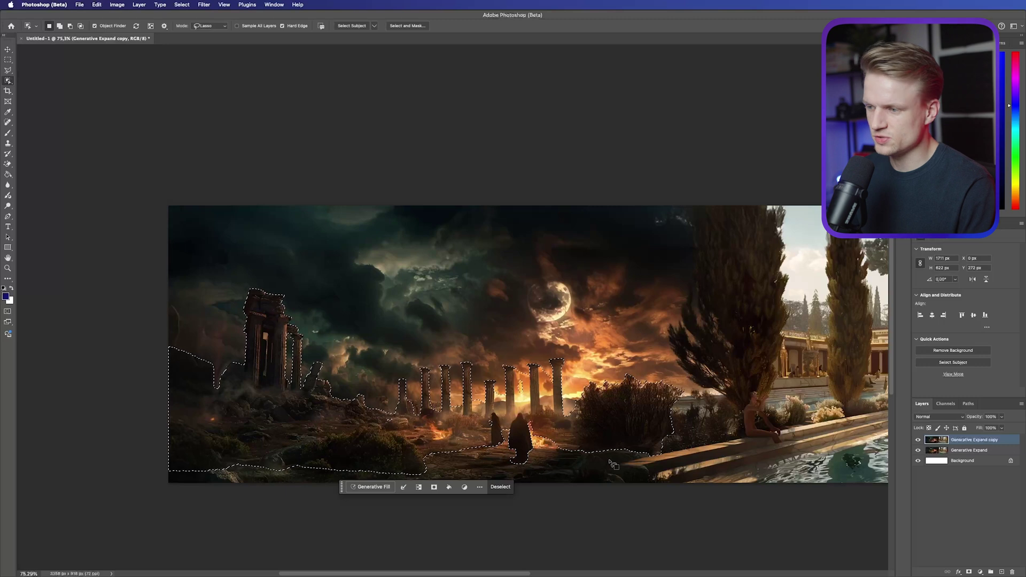
Add the large cypress tree with the seated figure and the remaining dark ground below the robed figures to the selection
scroll(618, 369, "right", 3)
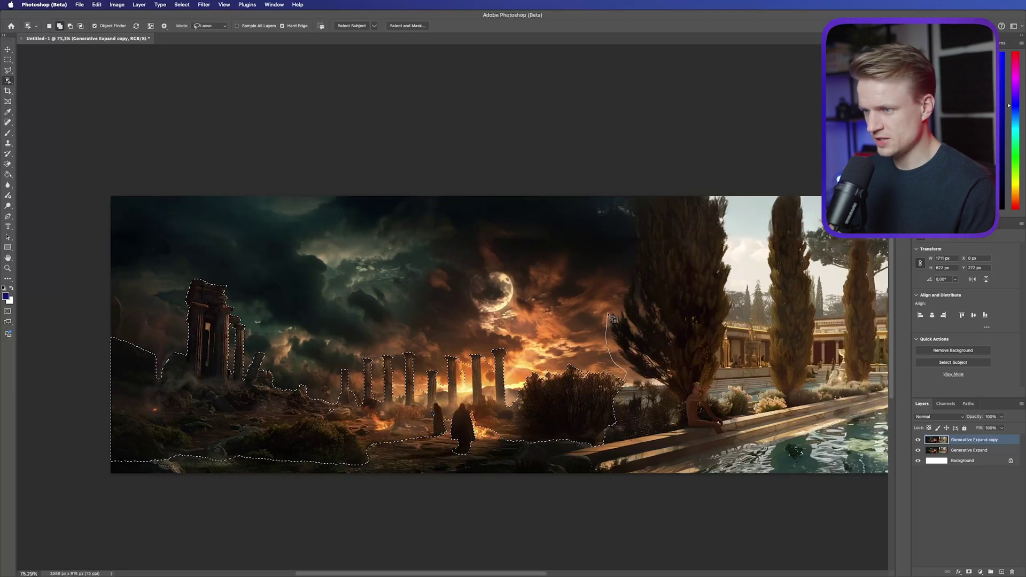
mouse_move(645, 202)
left_mouse_down()
mouse_move(740, 299)
mouse_move(723, 383)
mouse_move(625, 444)
left_mouse_up()
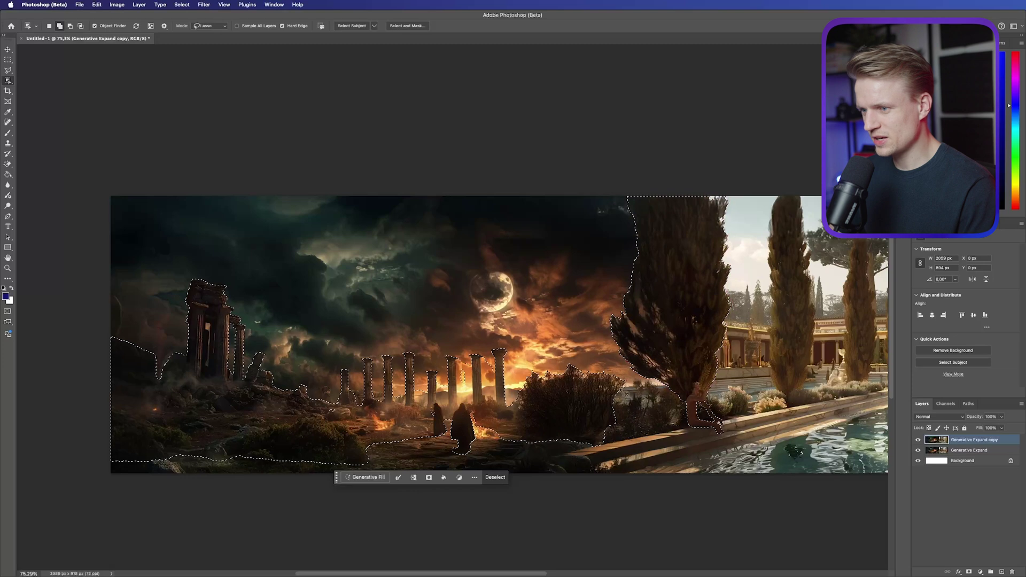
mouse_move(508, 423)
left_mouse_down()
mouse_move(421, 485)
mouse_move(374, 462)
left_mouse_up()
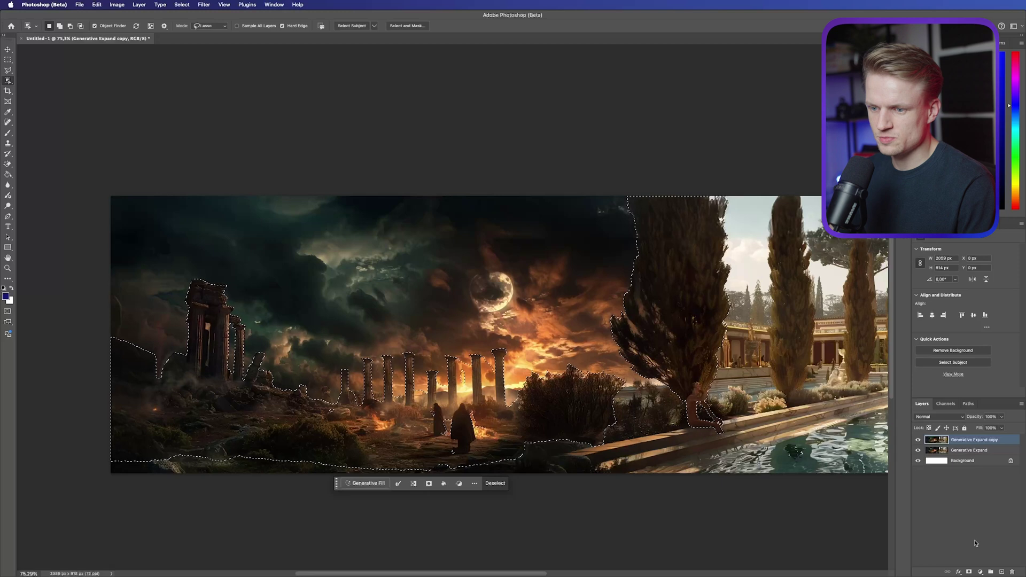
Turn the selection into a layer mask on the duplicate and lower the opacity of the merged layer below it to 52%
left_click(968, 572)
left_click(968, 452)
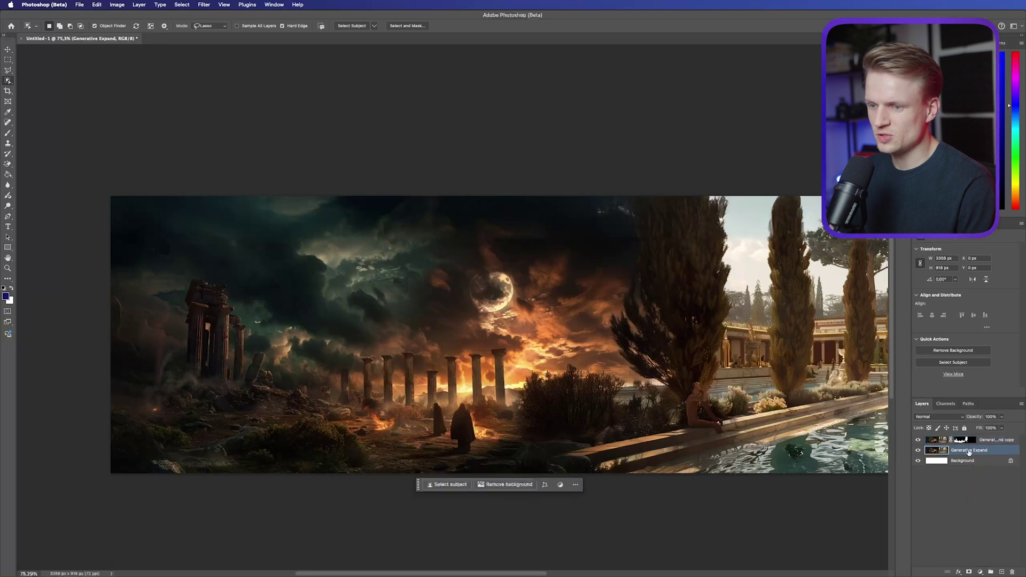
left_click_drag(957, 420, 957, 420)
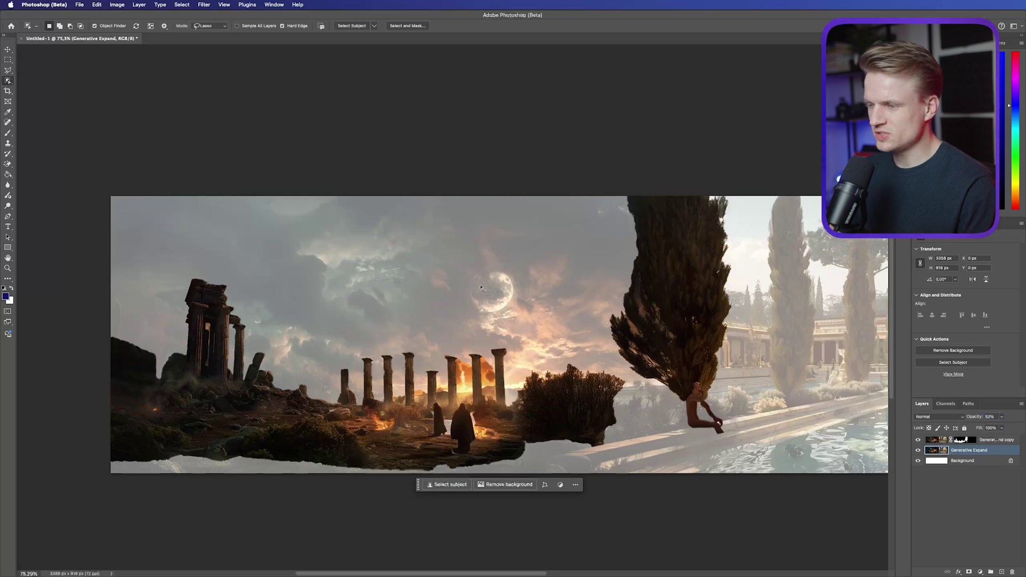
Paint white on the duplicate's mask with a hard 87 px brush to reveal the ground along the bottom edge and below the bush
left_click(964, 440)
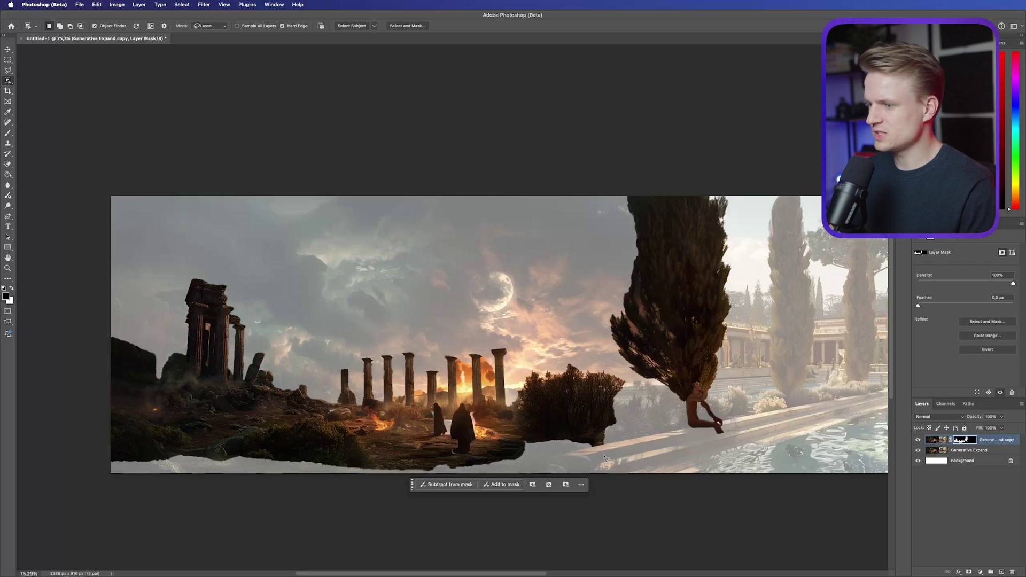
left_click(7, 134)
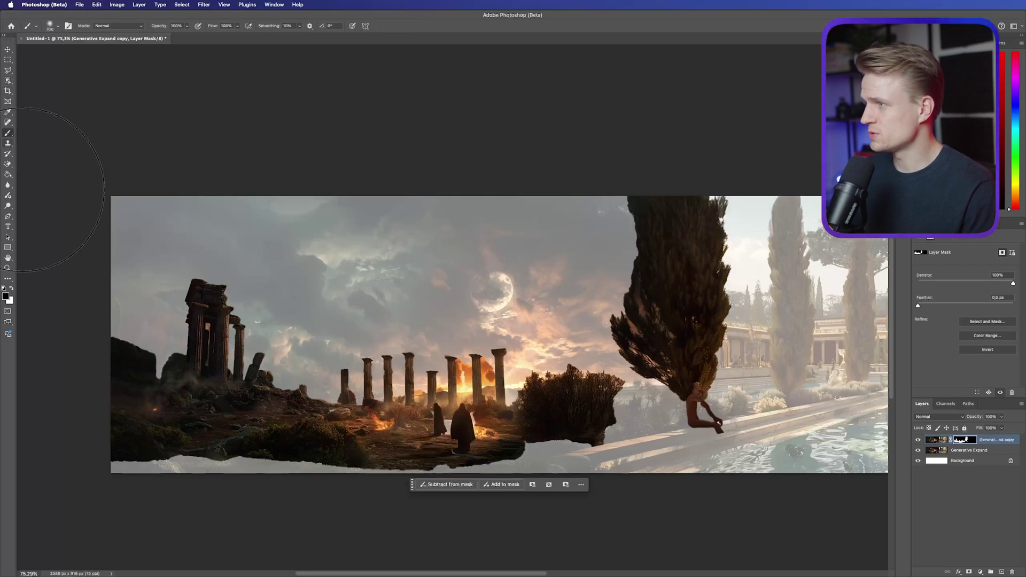
right_click(334, 300)
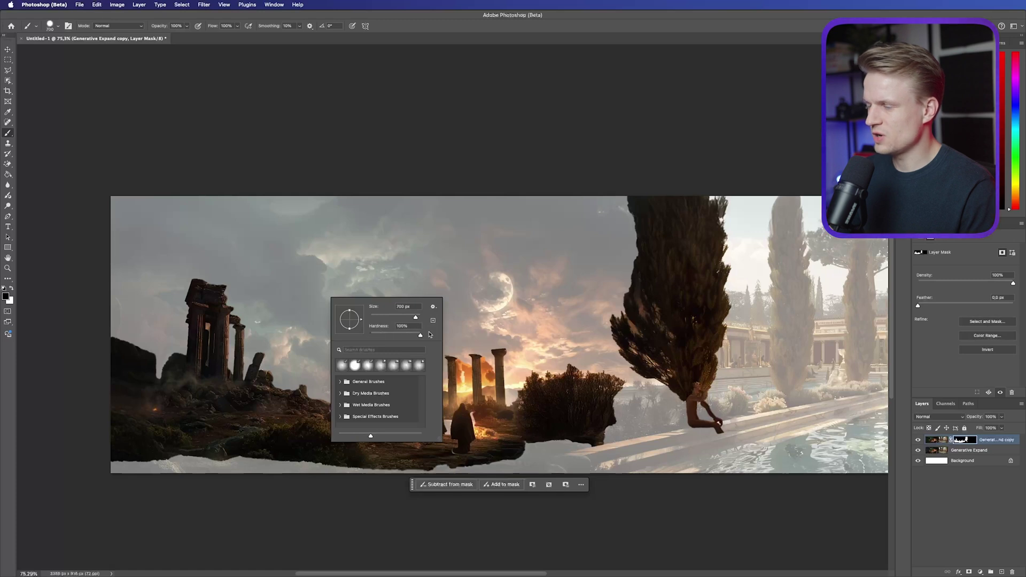
left_click(401, 319)
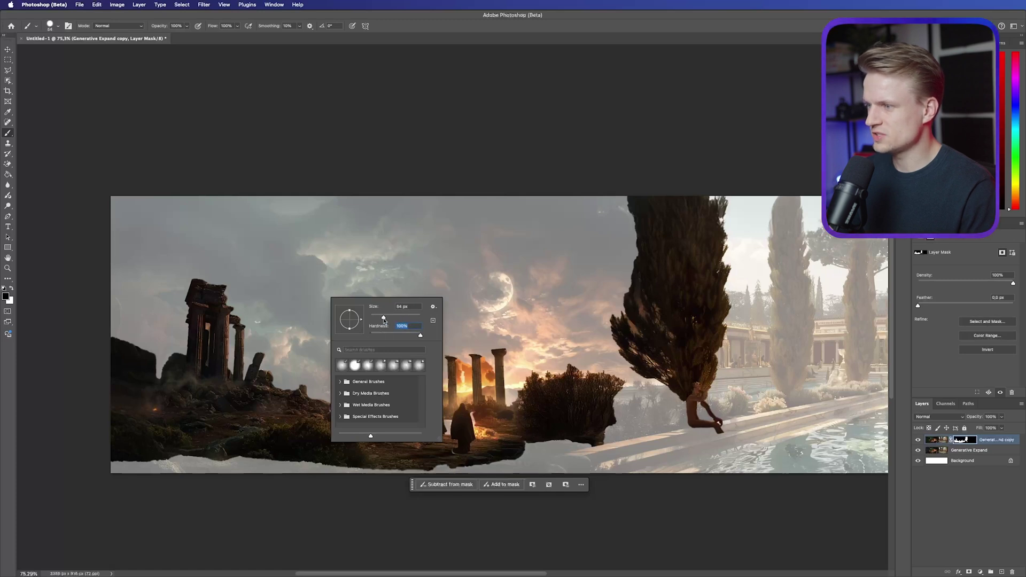
left_click(458, 19)
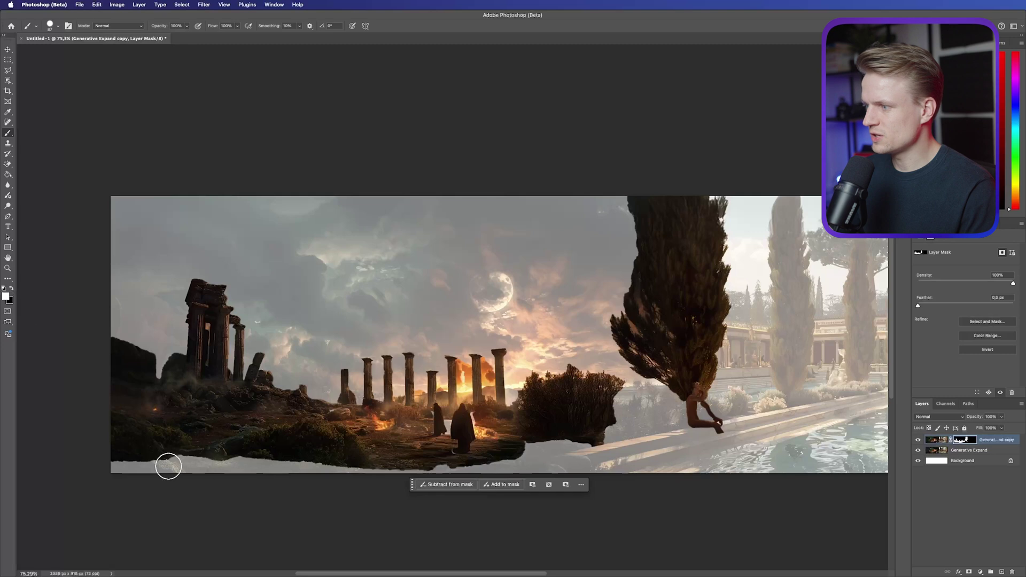
left_click_drag(96, 467, 531, 463)
mouse_move(458, 428)
left_mouse_down()
mouse_move(465, 418)
mouse_move(529, 456)
mouse_move(633, 403)
left_mouse_up()
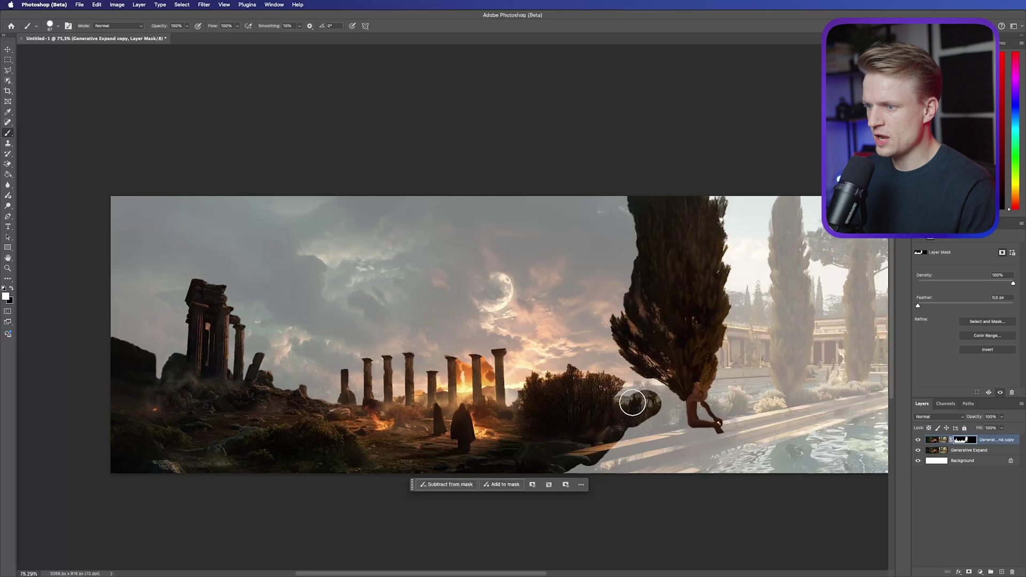
Set the brush hardness to 54% and reveal the shrubs and stone ledge between the bush and the cypress trunk on the mask
right_click(638, 405)
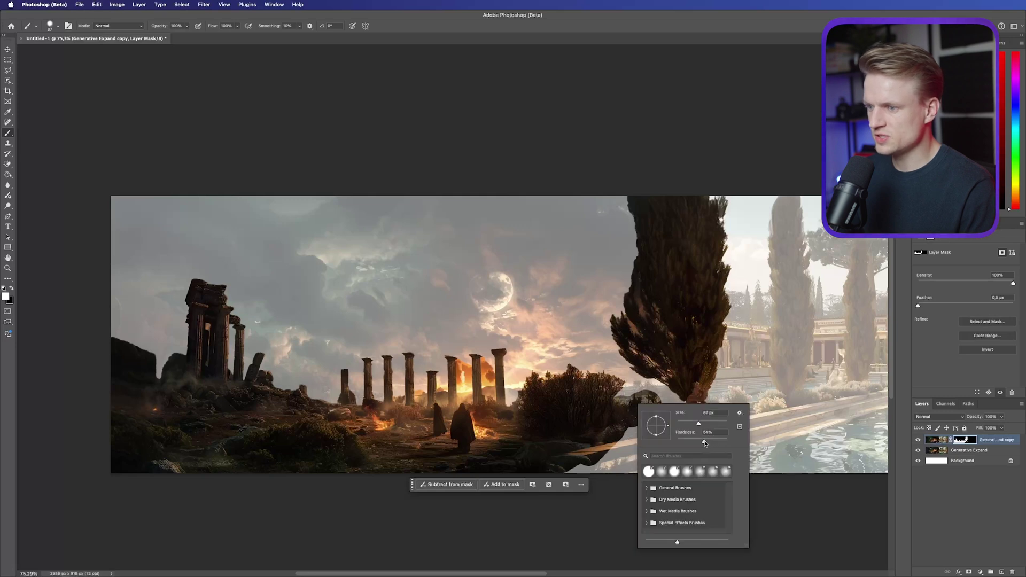
key("Return")
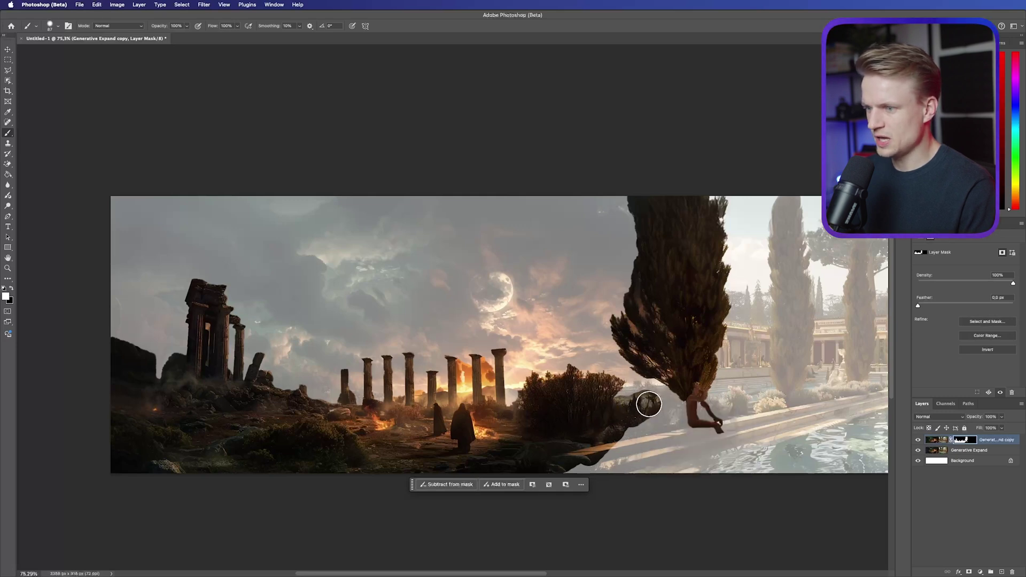
mouse_move(655, 399)
left_mouse_down()
mouse_move(578, 469)
mouse_move(639, 455)
left_mouse_up()
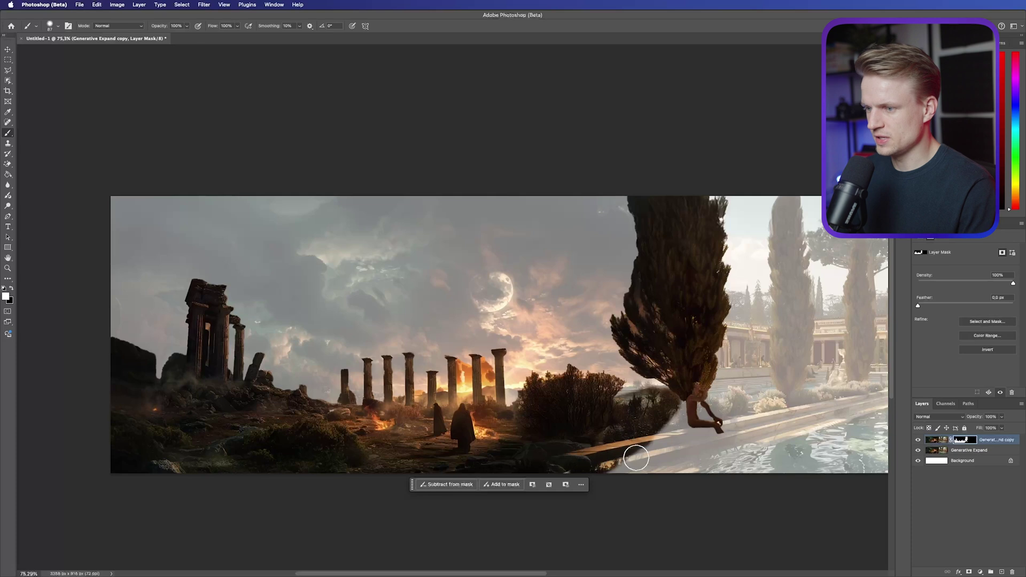
Soften the brush and paint white on the mask along the top edge of the hill at the image's left side
right_click(217, 406)
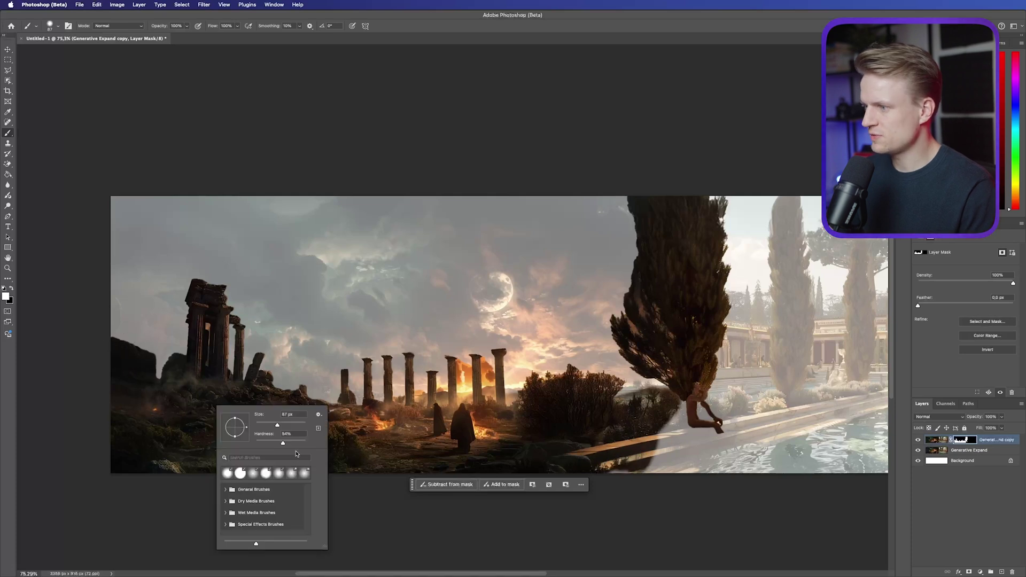
mouse_move(264, 443)
left_mouse_down()
mouse_move(256, 443)
mouse_move(282, 425)
left_mouse_up()
left_click(82, 353)
left_click_drag(96, 346, 168, 370)
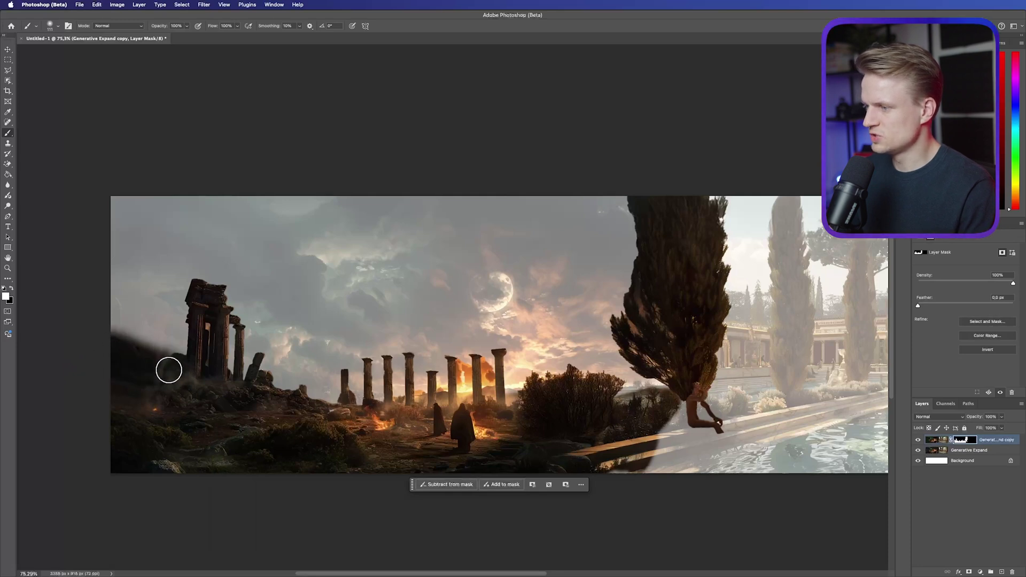
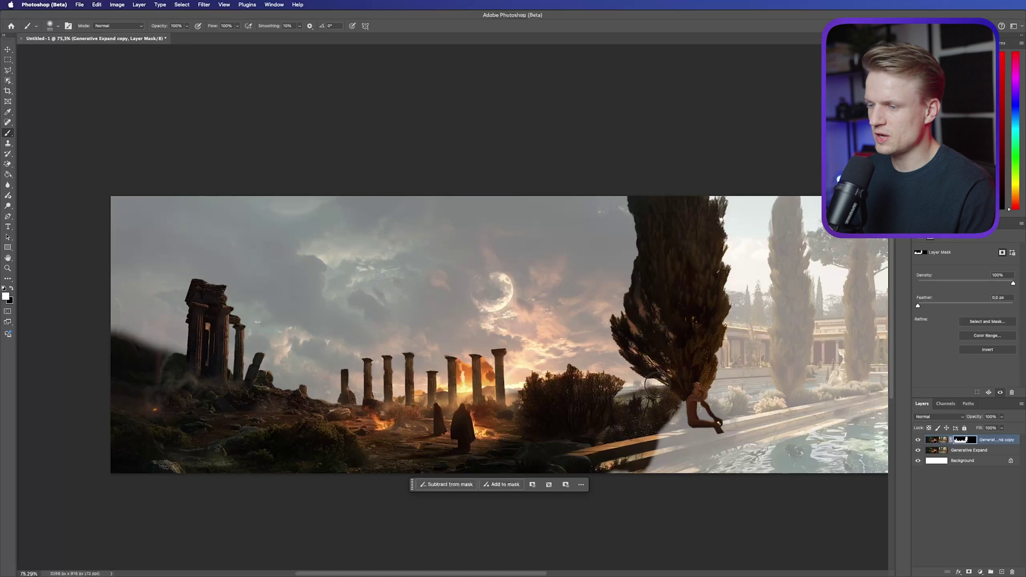
Load the duplicate's mask as a selection on the Generative Expand layer and expand it by 30 pixels, with the duplicate hidden
left_click(956, 450)
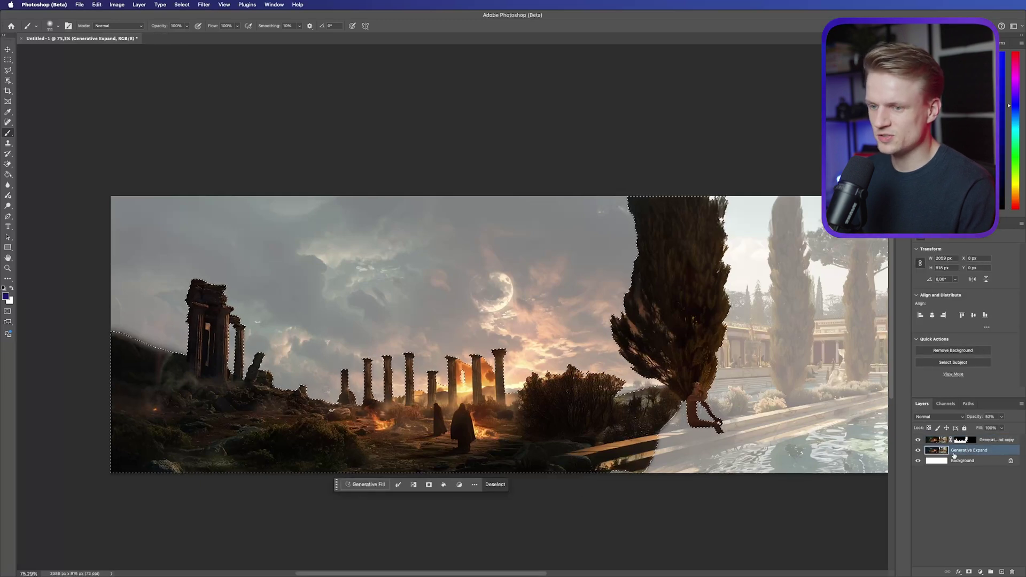
left_click(918, 440)
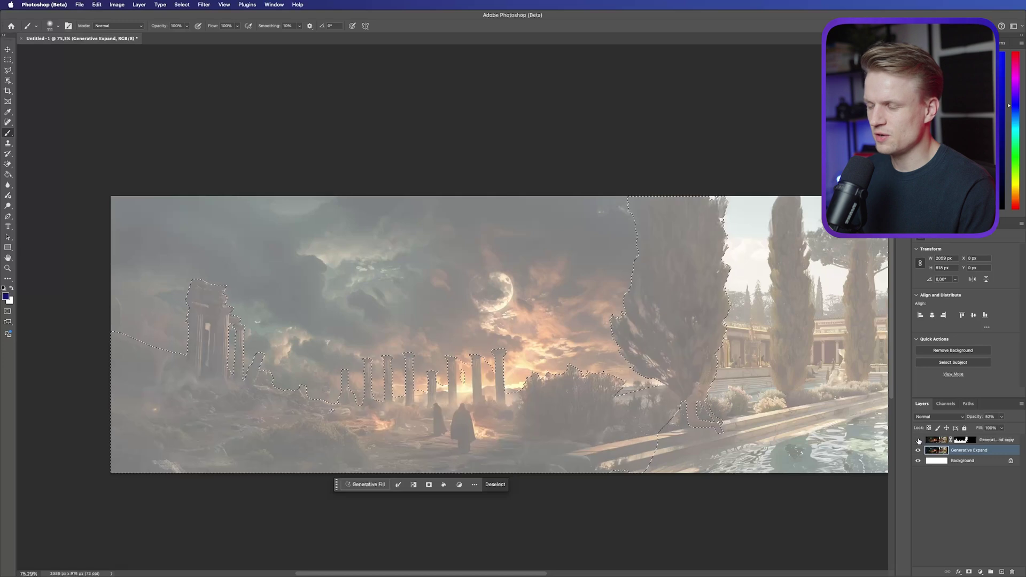
left_click(188, 5)
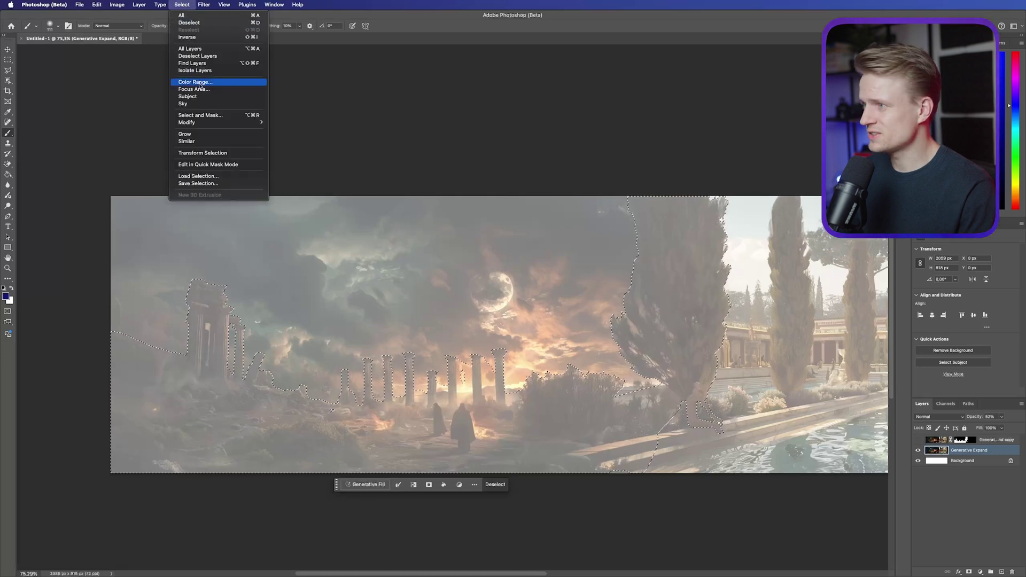
mouse_move(251, 123)
left_click(293, 140)
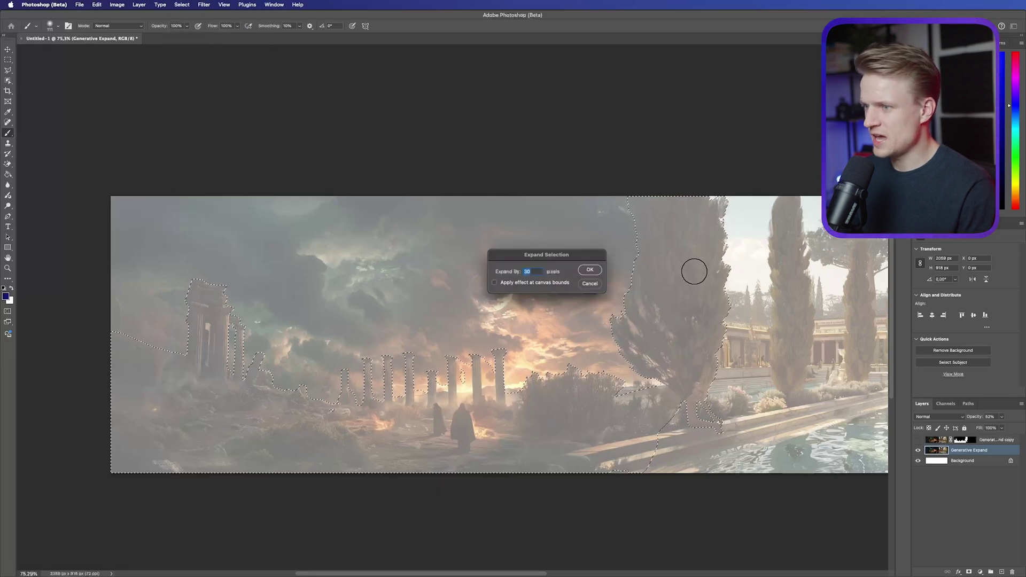
key("Return")
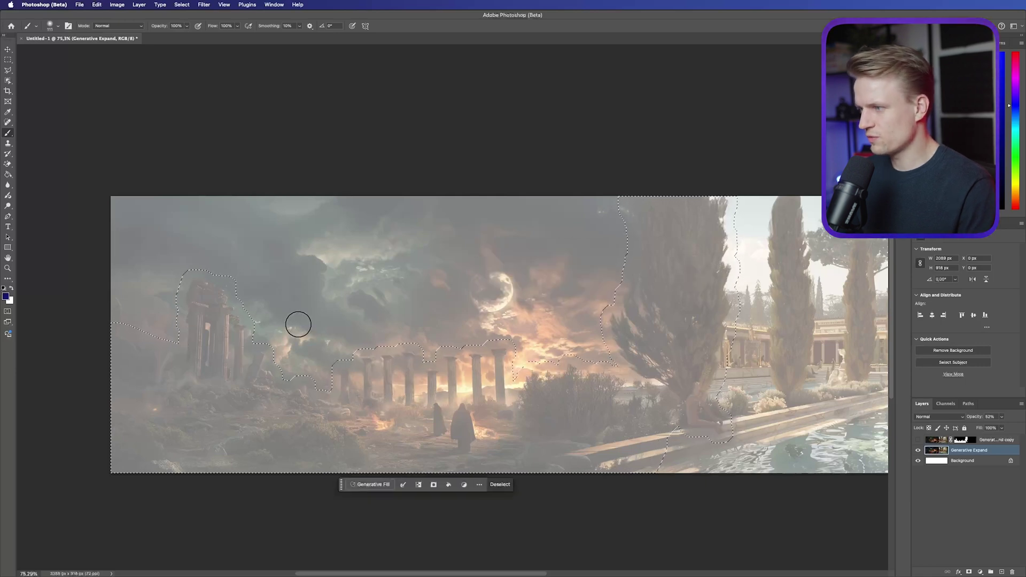
Set the Generative Expand layer's opacity to 100% and replace the selected foreground using Generative Fill without a prompt
key("v")
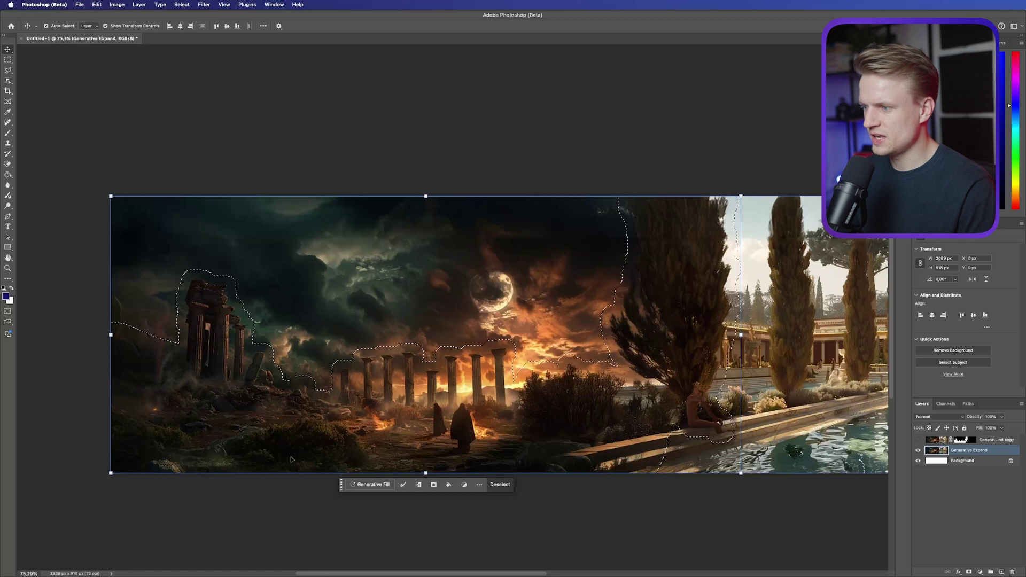
left_click(370, 484)
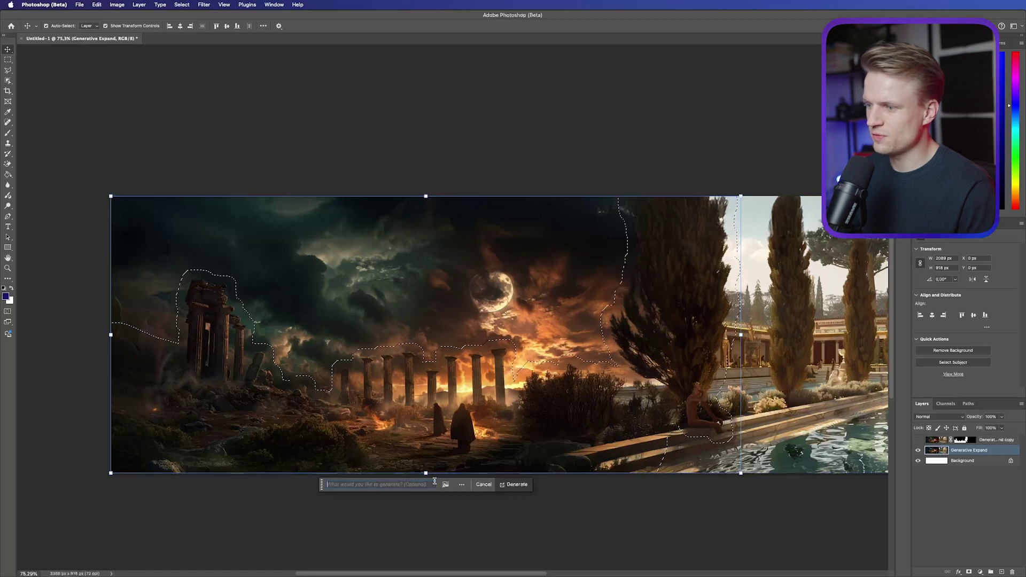
left_click(525, 485)
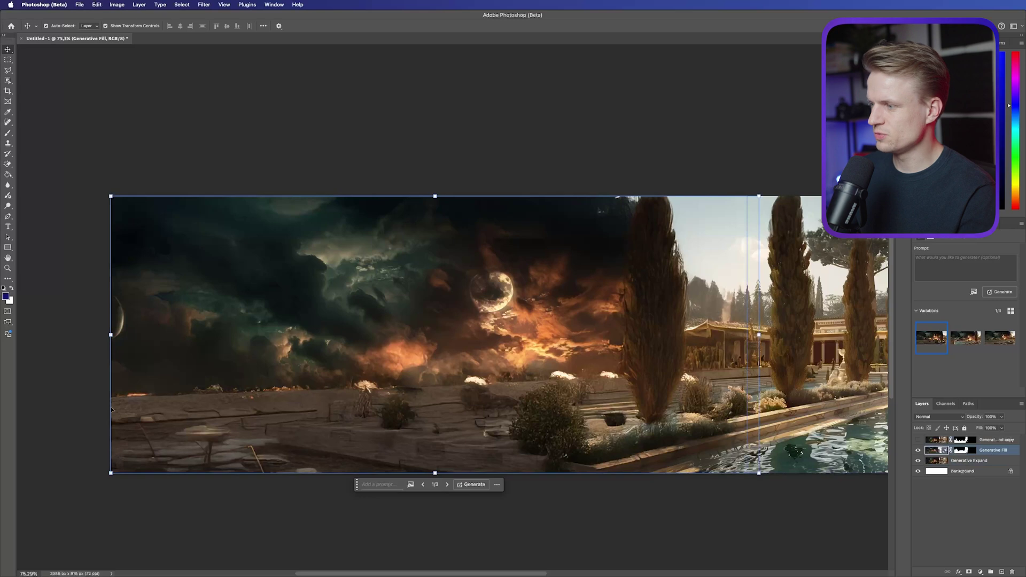
Show the foreground duplicate again and compare the fill variations behind it, keeping the first one
left_click(918, 440)
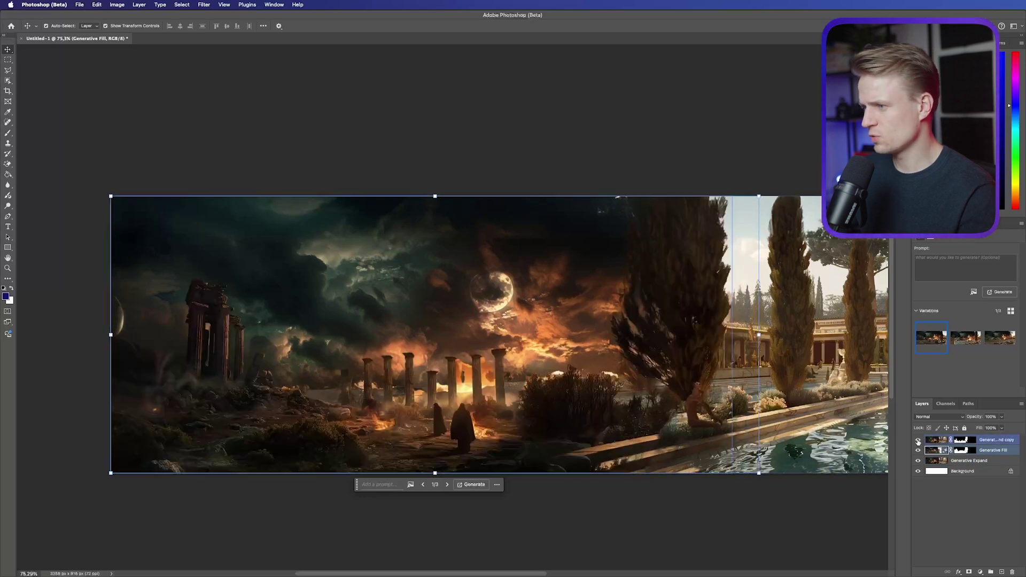
left_click(447, 485)
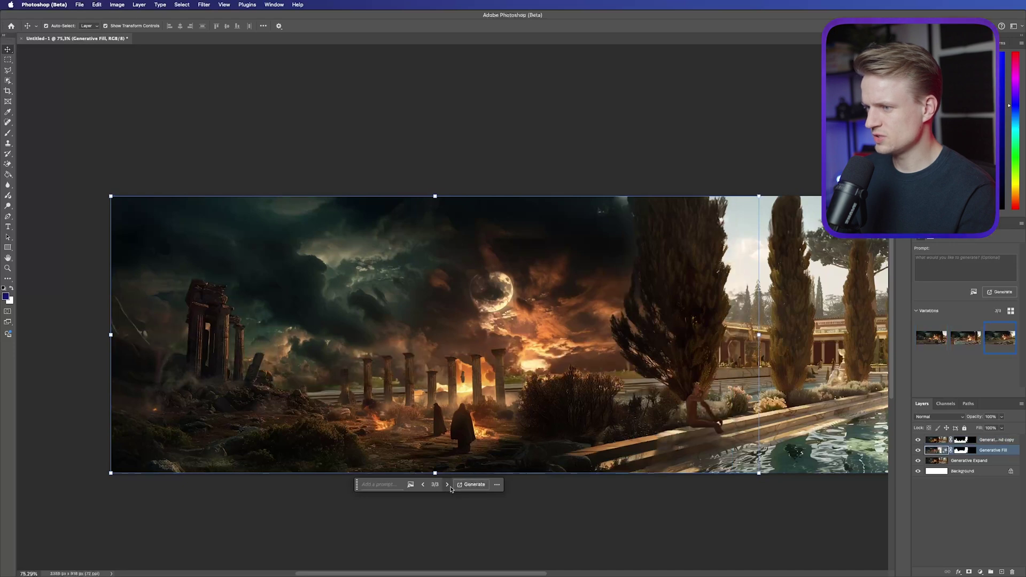
left_click(422, 484)
left_click(422, 485)
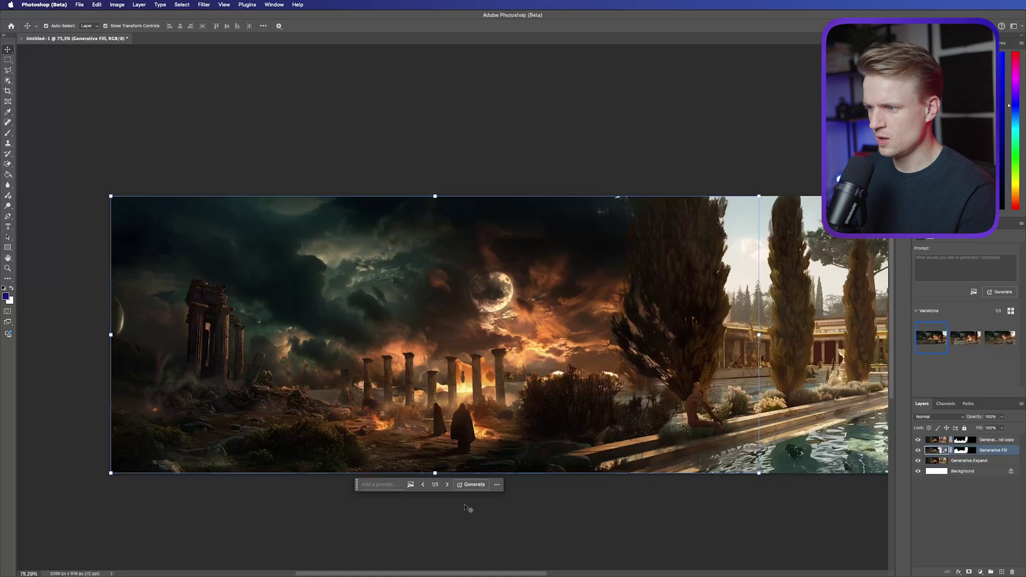
Paint black on the duplicate's mask to hide the leftover orange sky between the three columns beside the bush
scroll(462, 414, "up", 3)
scroll(459, 414, "up", 7)
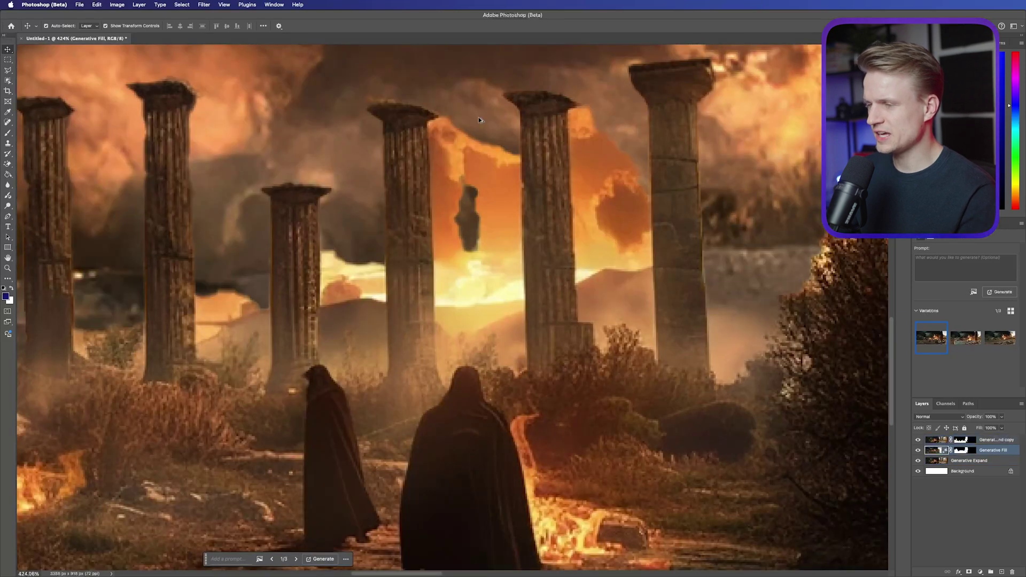
scroll(475, 122, "down", 3)
left_click_drag(470, 118, 464, 242)
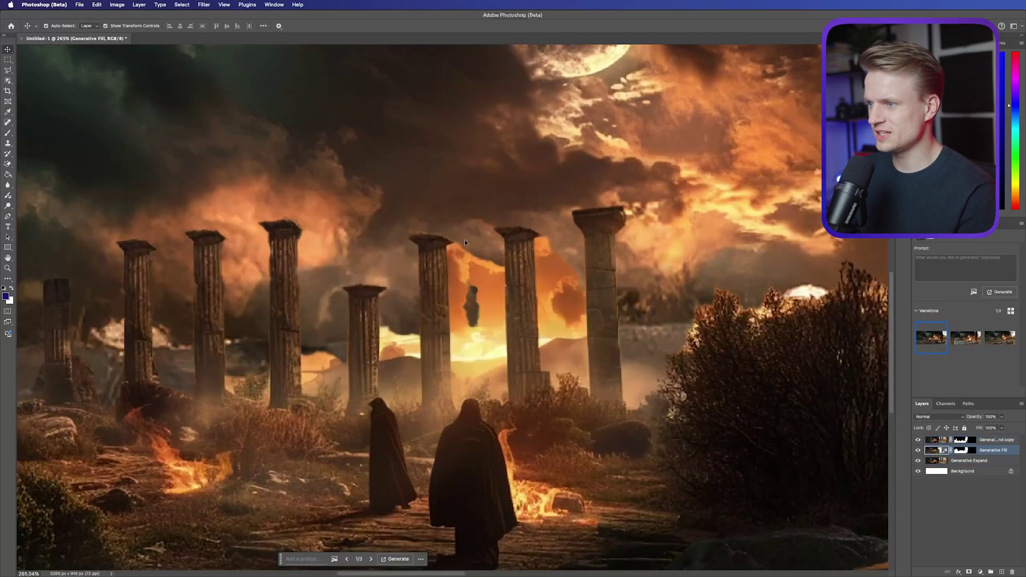
left_click(964, 440)
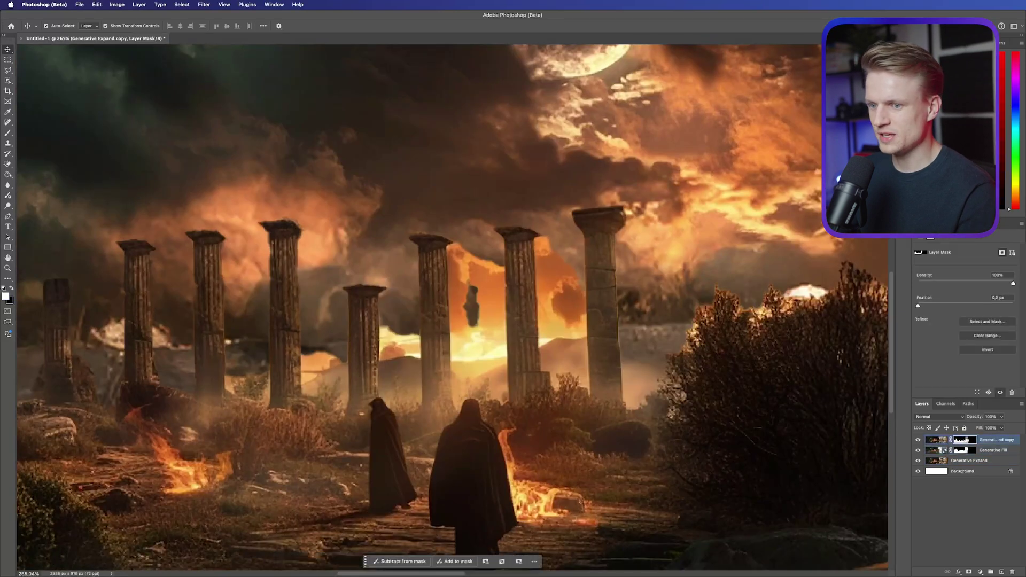
left_click(8, 134)
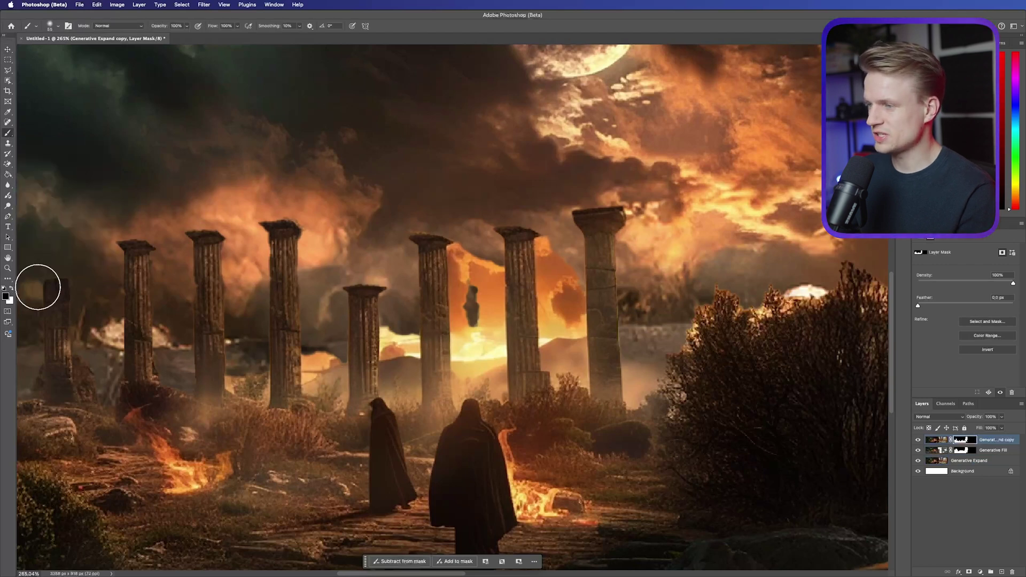
mouse_move(462, 264)
left_mouse_down()
mouse_move(474, 268)
mouse_move(476, 357)
mouse_move(471, 268)
mouse_move(474, 348)
mouse_move(484, 287)
left_mouse_up()
key("bracketleft")
key("bracketleft")
key("bracketleft")
left_click_drag(555, 246, 550, 255)
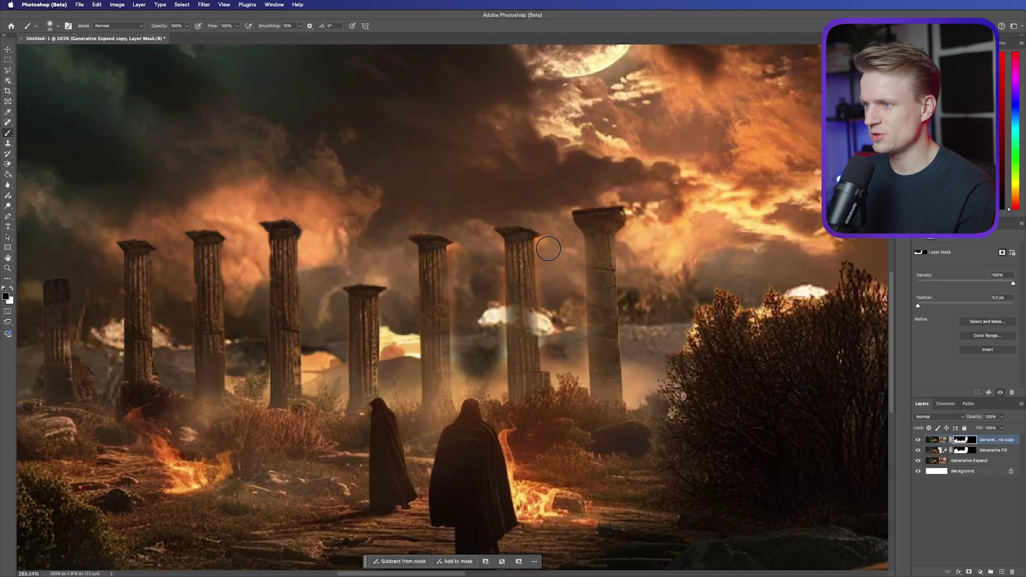
Try moving the foreground duplicate upward over the filled background and undo the move
key("super+0")
key("v")
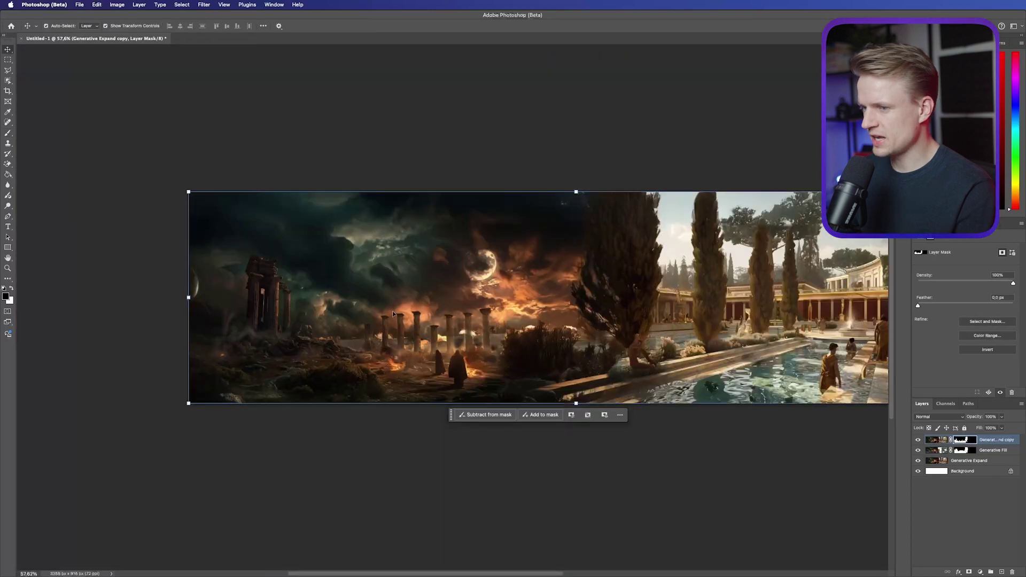
left_click(936, 439)
left_click_drag(421, 369, 421, 349)
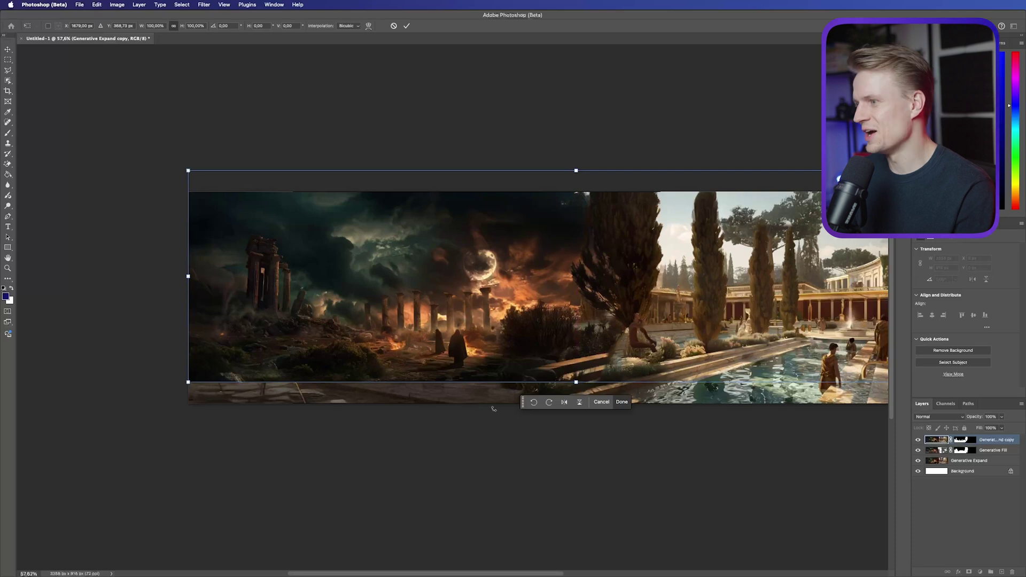
key("super+z")
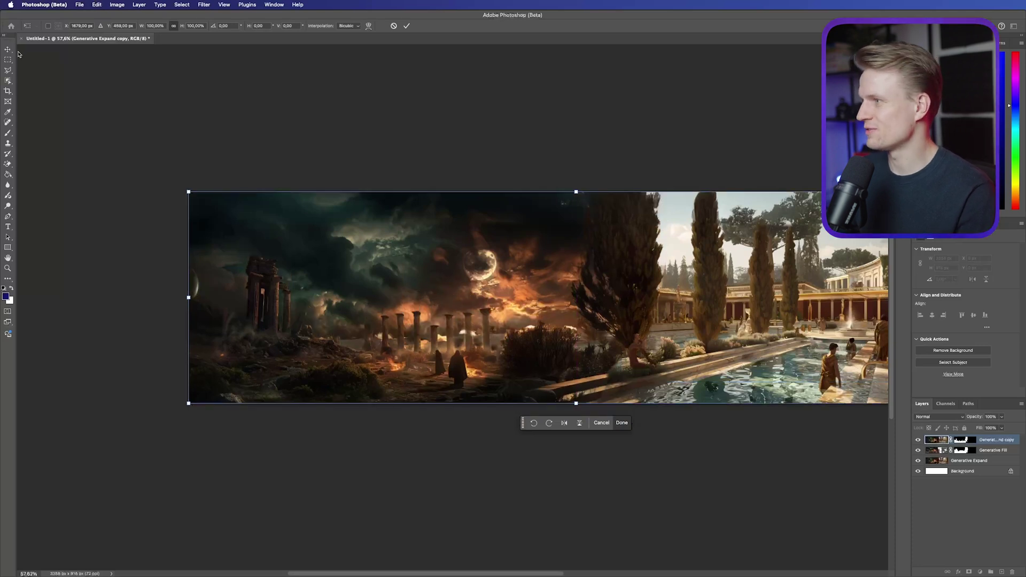
left_click(8, 50)
left_click(504, 176)
Make the Generative Expand layer active and hide the foreground duplicate and the Generative Fill layer above it
scroll(353, 262, "right", 3)
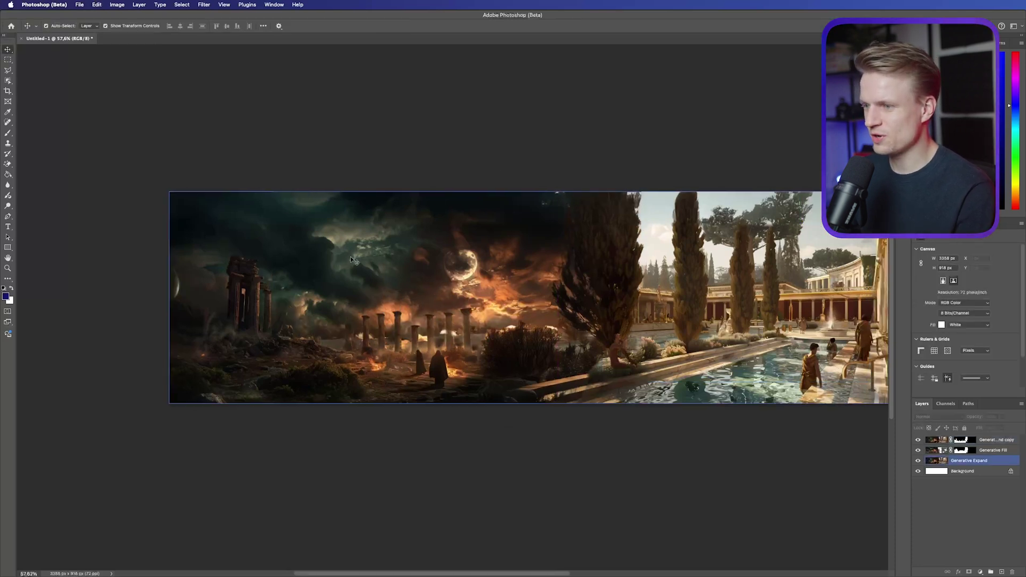
scroll(356, 263, "right", 2)
double_click(996, 440)
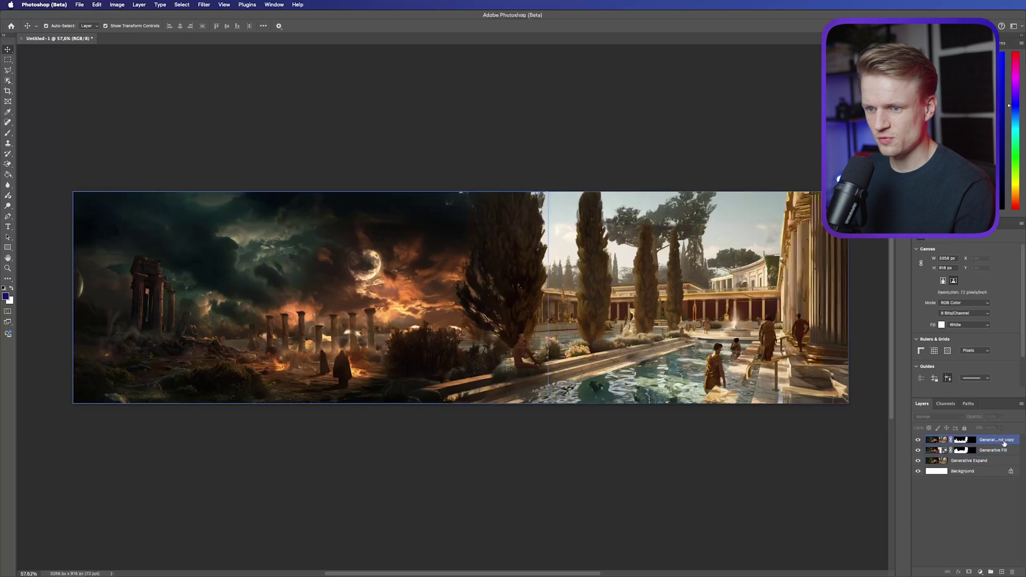
key("Escape")
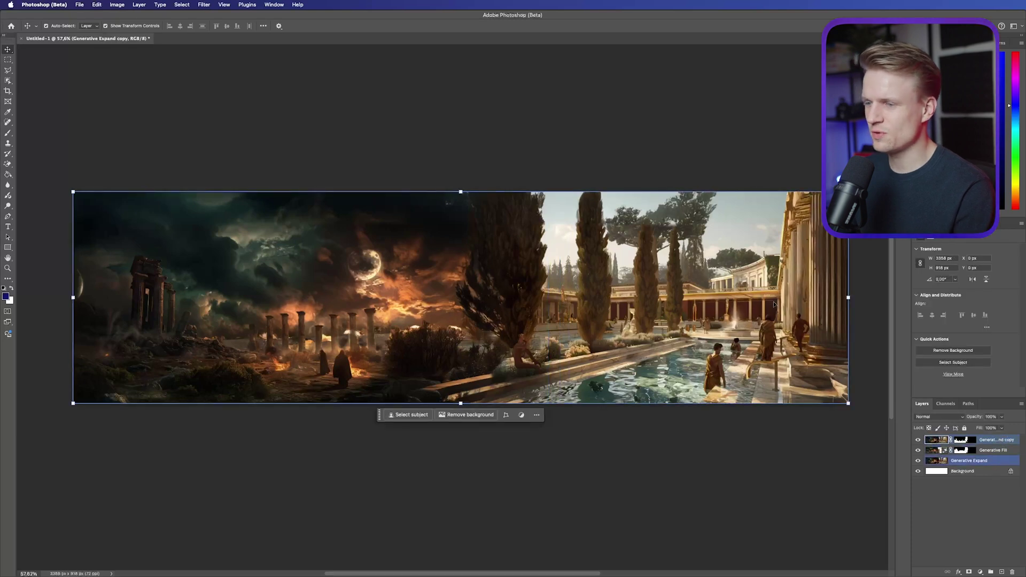
scroll(819, 266, "right", 10)
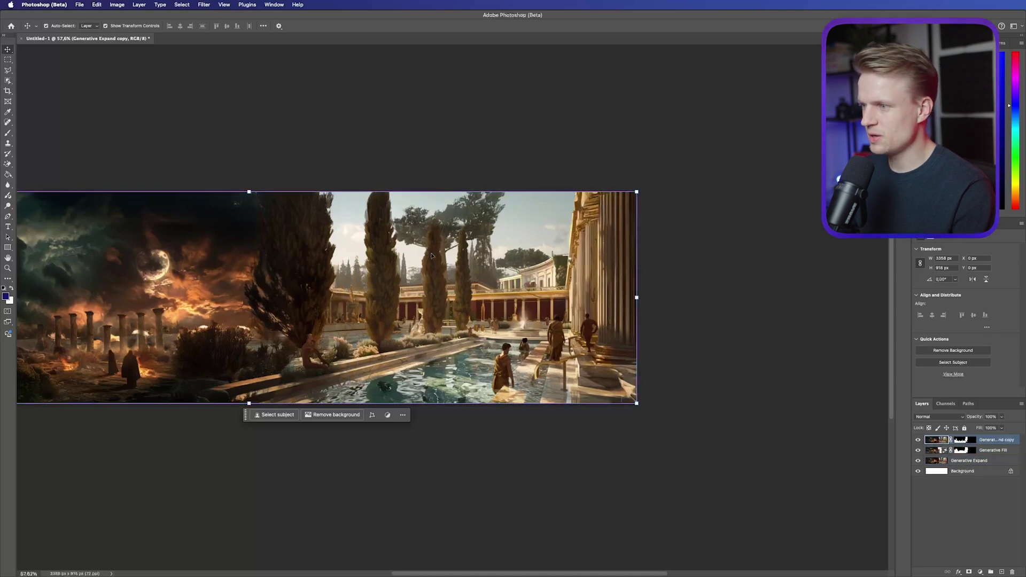
scroll(434, 253, "right", 2)
scroll(366, 270, "up", 10)
scroll(367, 270, "down", 8)
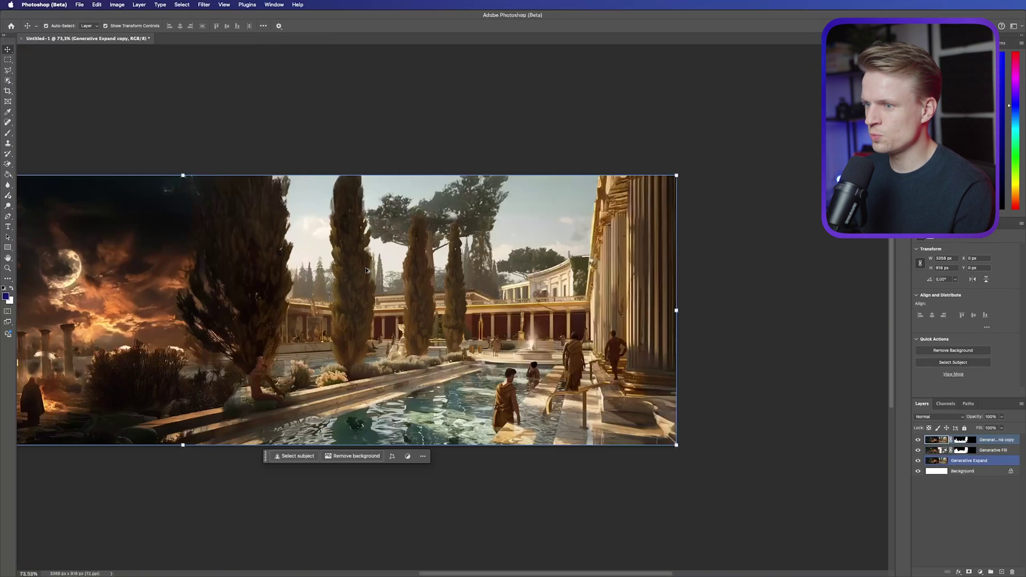
scroll(367, 271, "up", 4)
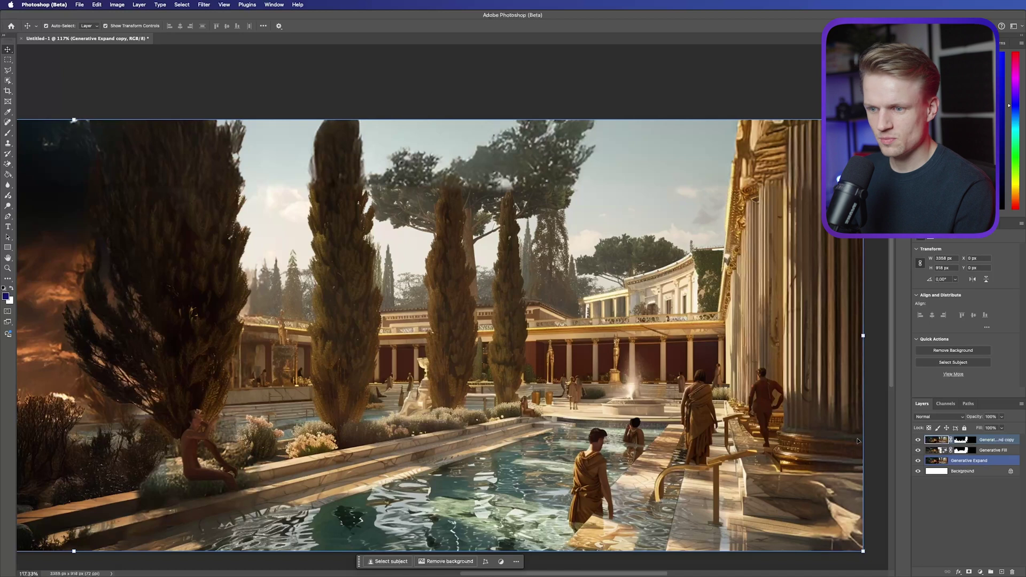
left_click(948, 462)
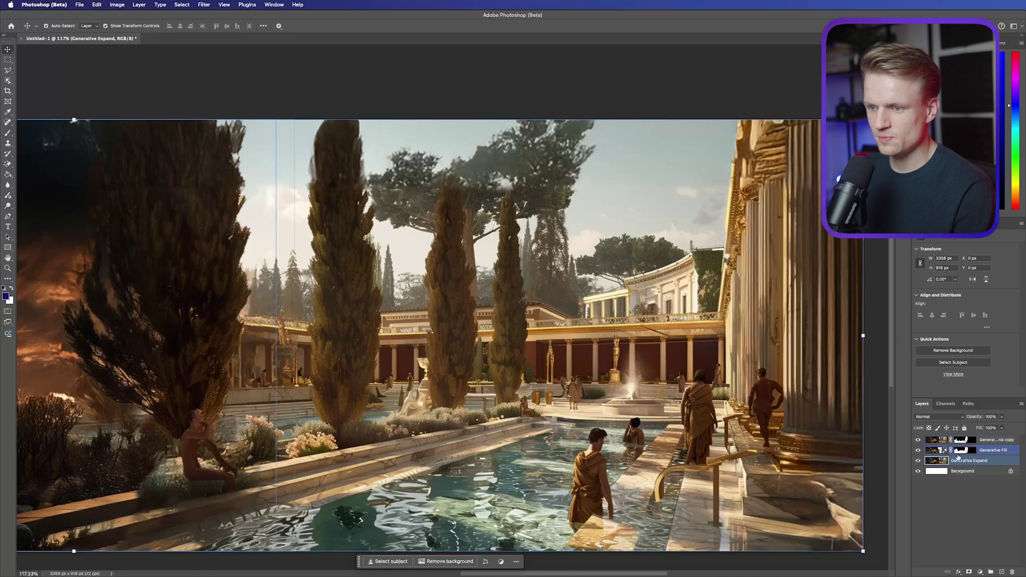
left_click(918, 450)
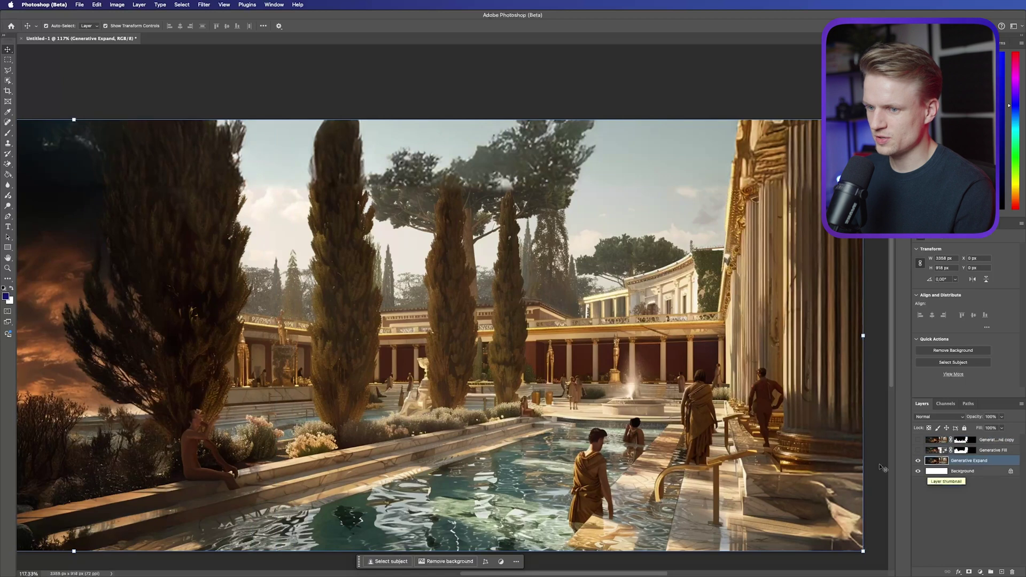
Select the sky above the courtyard with the Object Selection tool and add the distant trees behind the cypresses to the selection
left_click(8, 80)
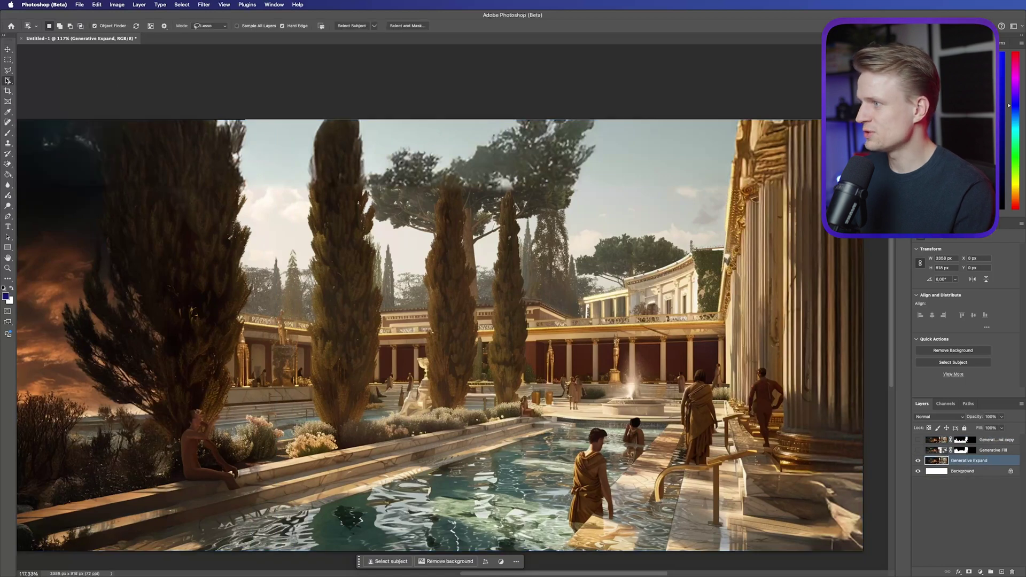
left_click(288, 153)
left_click(287, 152)
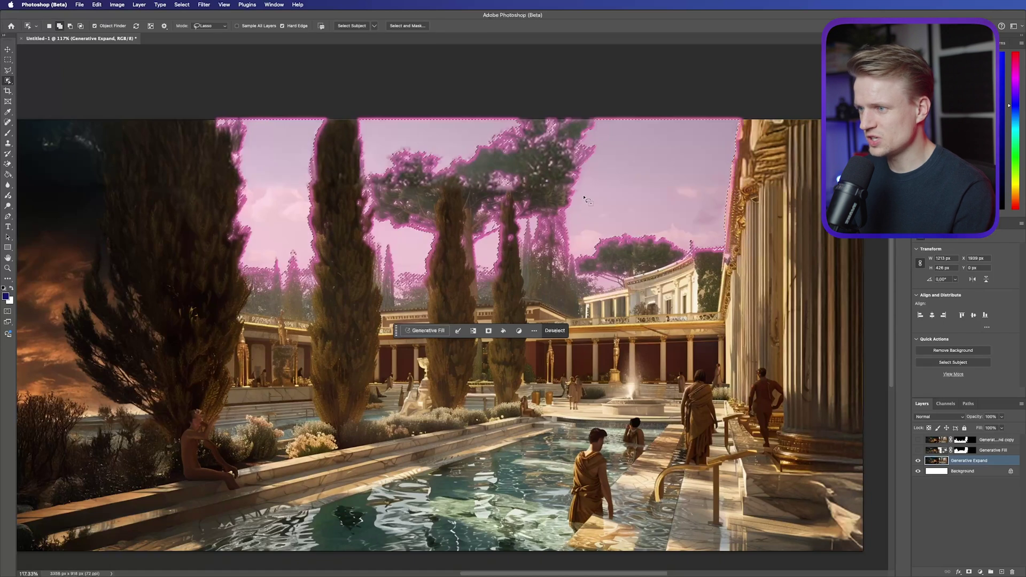
left_click_drag(528, 200, 522, 245)
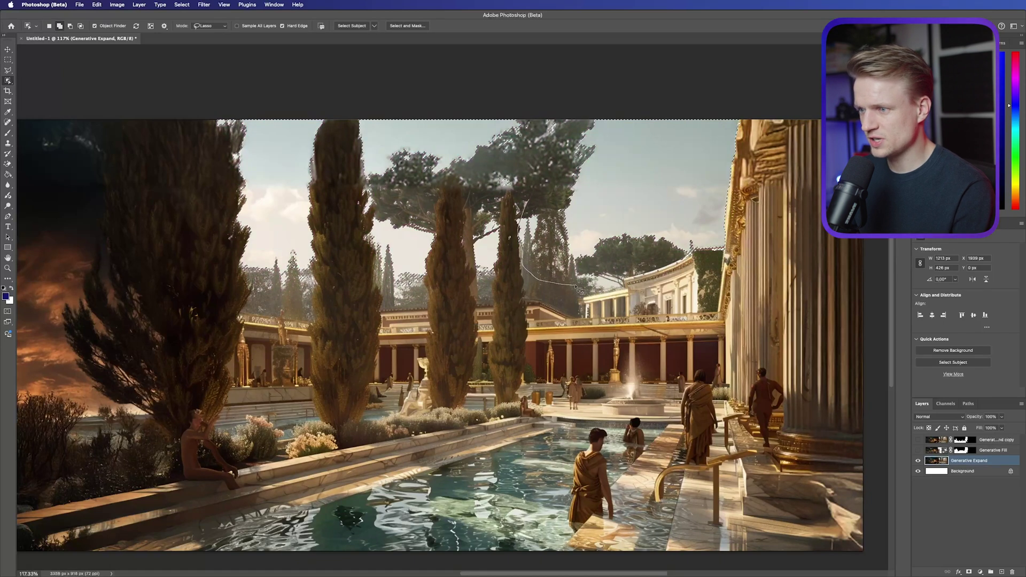
left_click_drag(577, 288, 578, 290)
mouse_move(521, 220)
left_mouse_down()
mouse_move(586, 305)
mouse_move(694, 308)
mouse_move(724, 253)
left_mouse_up()
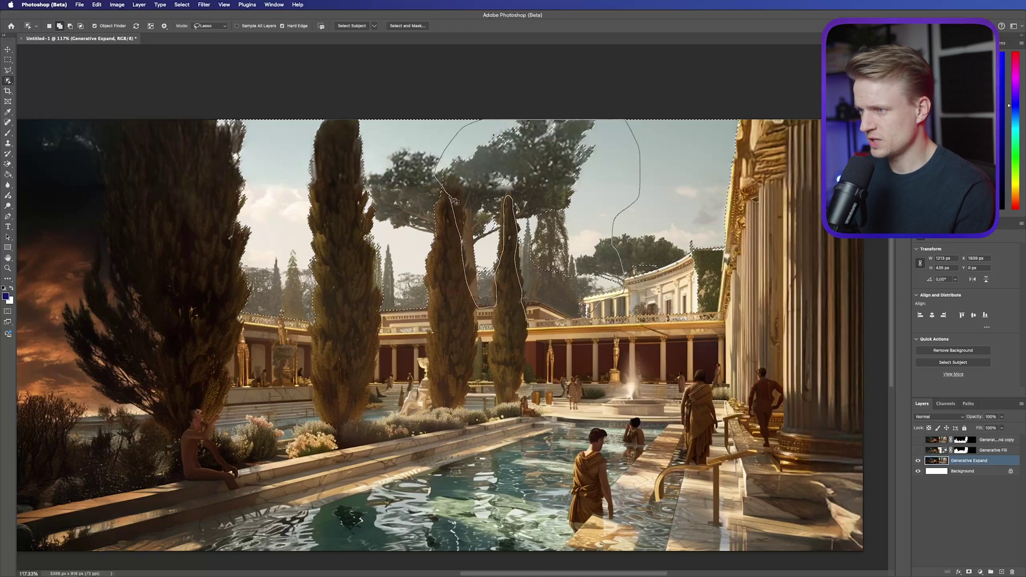
left_click_drag(454, 202, 455, 201)
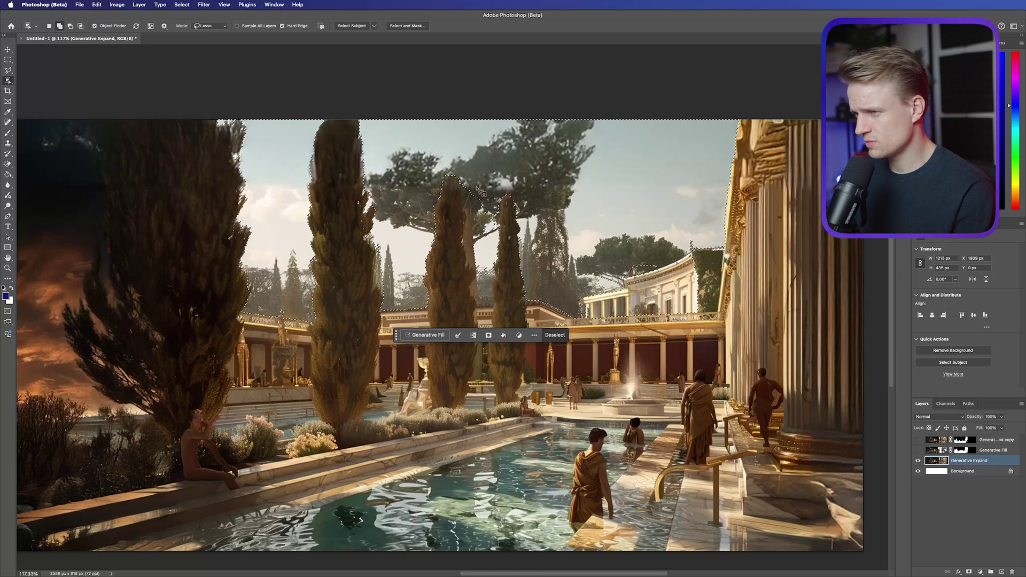
Duplicate the Generative Expand layer and mask the copy with the current sky-and-trees selection
scroll(478, 277, "down", 5)
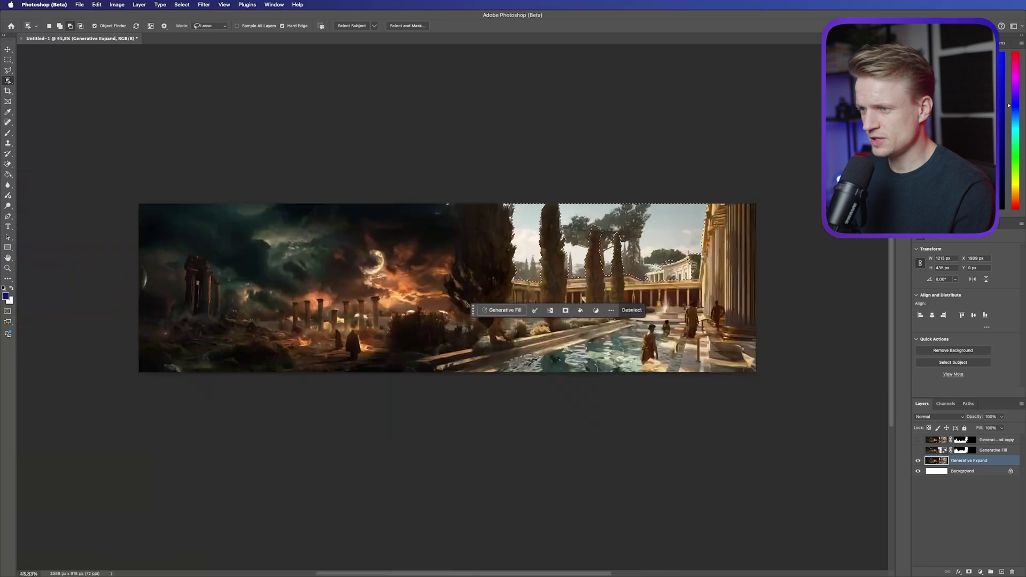
scroll(55, 258, "up", 3)
right_click(975, 461)
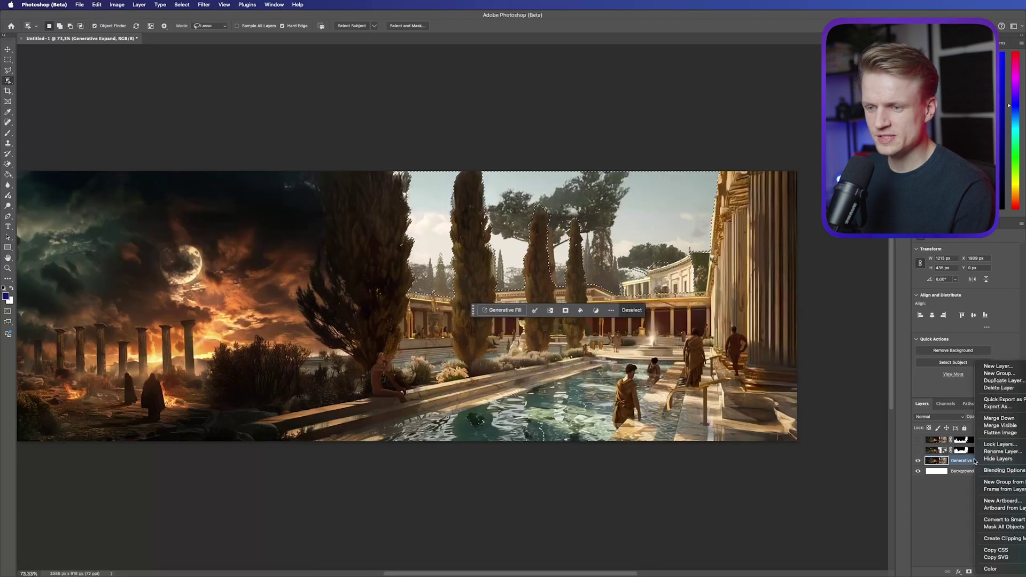
left_click(1000, 380)
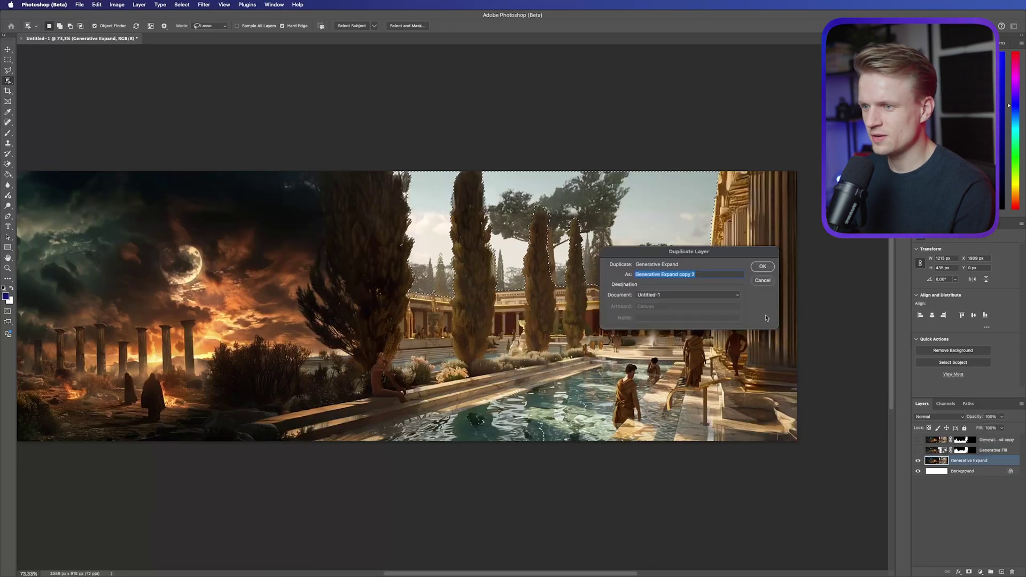
left_click(761, 266)
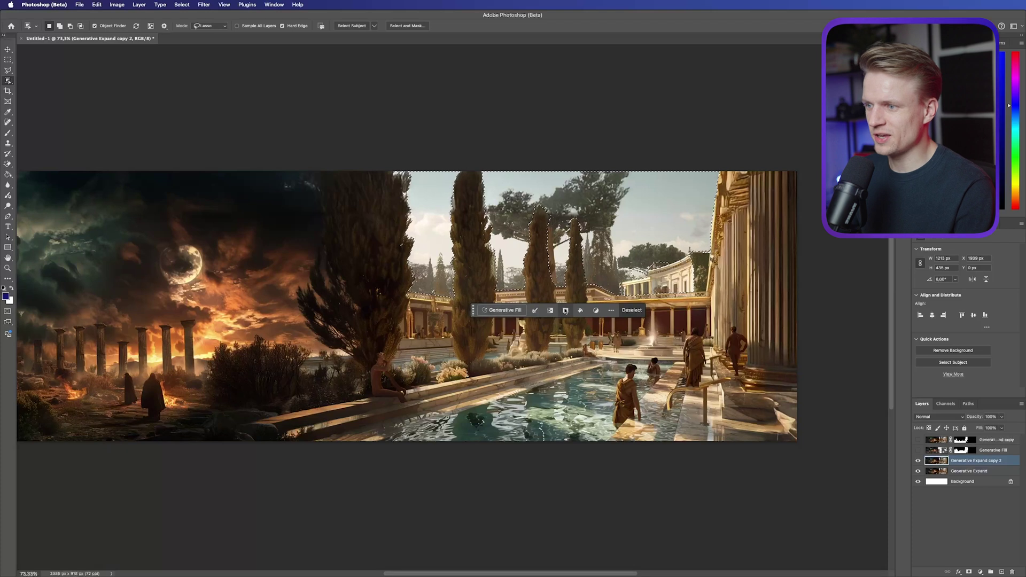
left_click(565, 312)
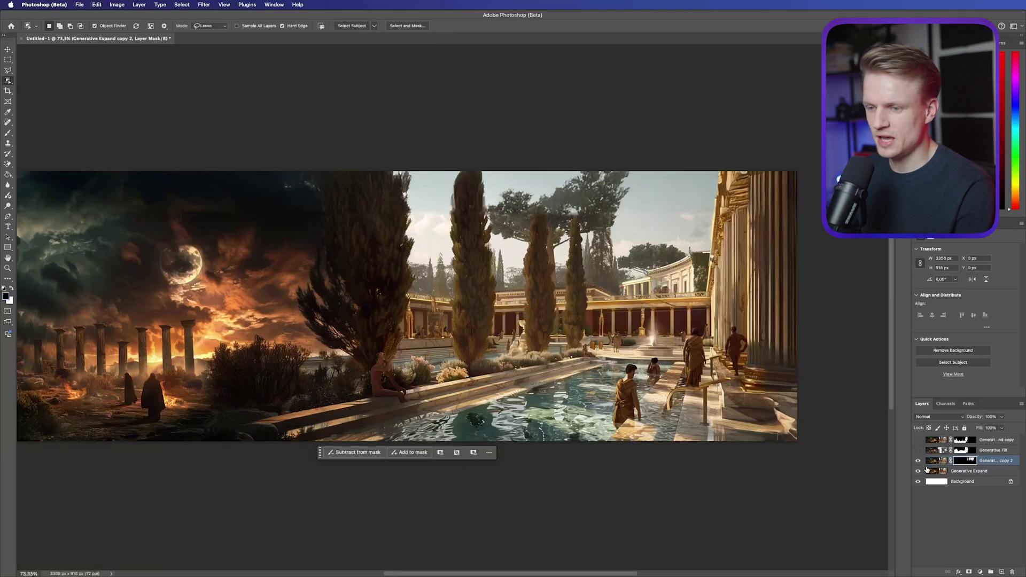
Lower the opacity of the Generative Expand layer and invert the layer mask of Generative Expand copy 2
left_click(968, 471)
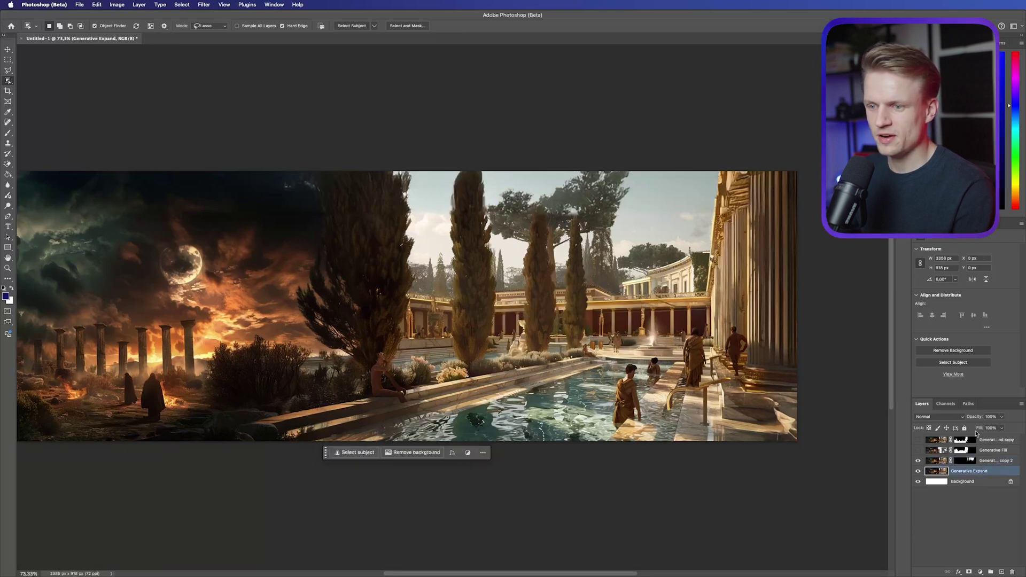
left_click_drag(960, 418, 949, 420)
left_click(973, 460)
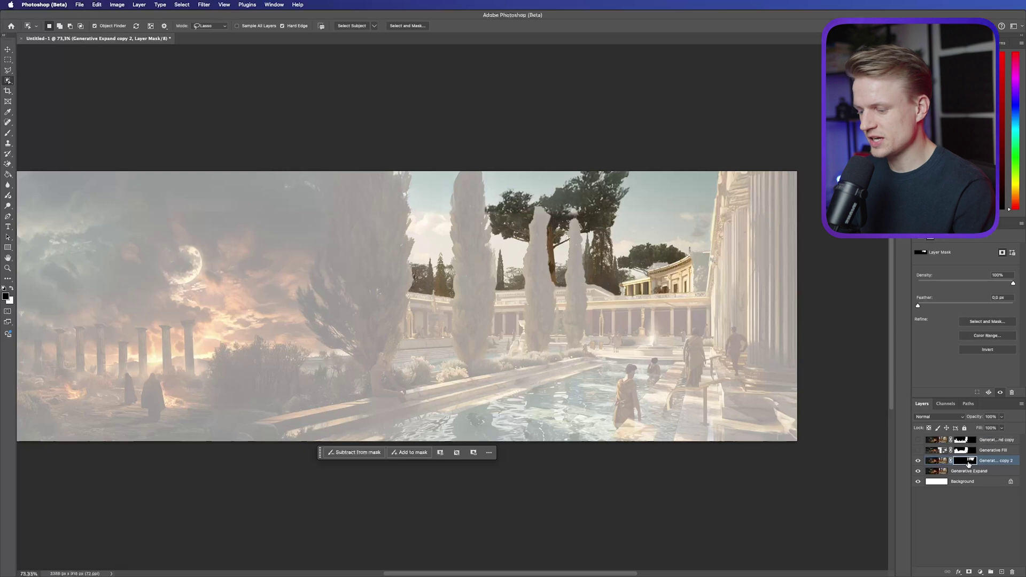
key("ctrl+i")
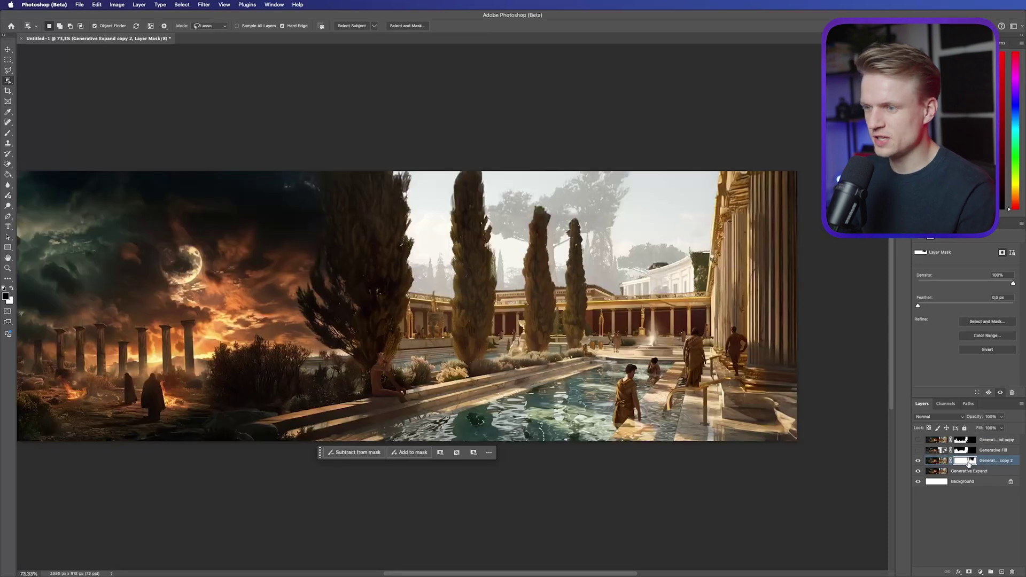
Select the faded curved building behind the courtyard roof by lassoing it with the Object Selection tool
scroll(697, 265, "up", 5)
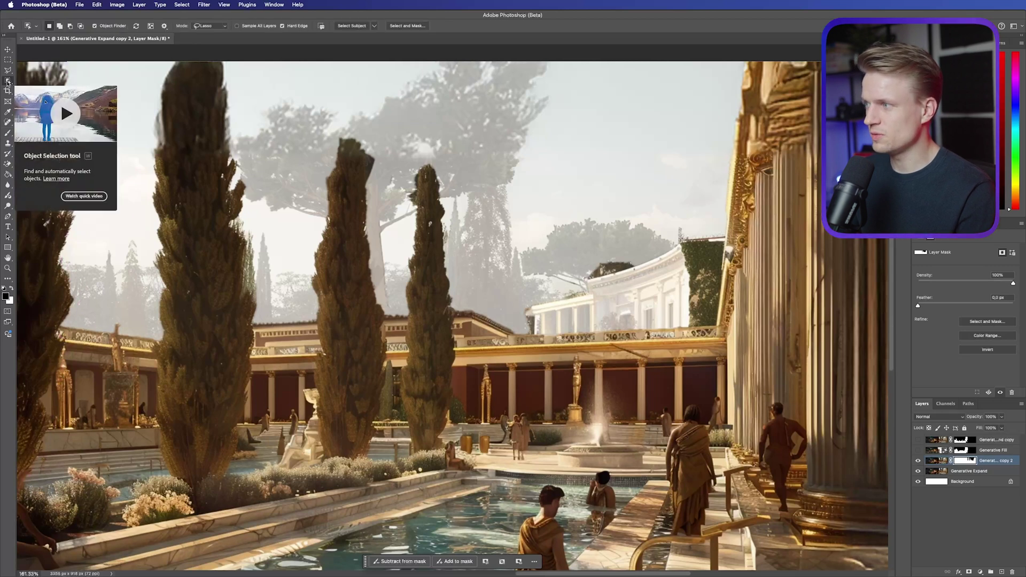
left_click_drag(697, 240, 571, 256)
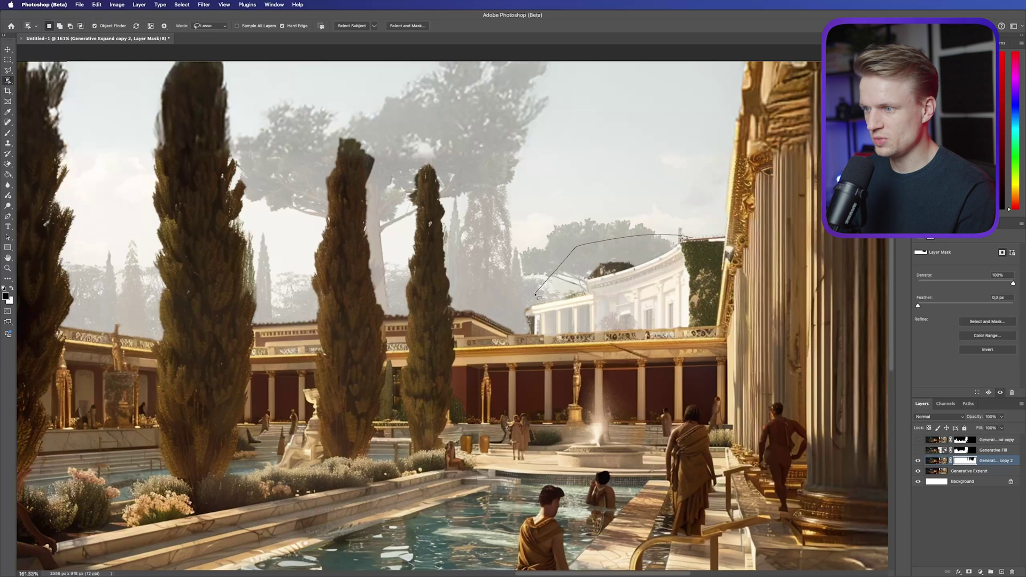
left_click_drag(586, 343, 694, 314)
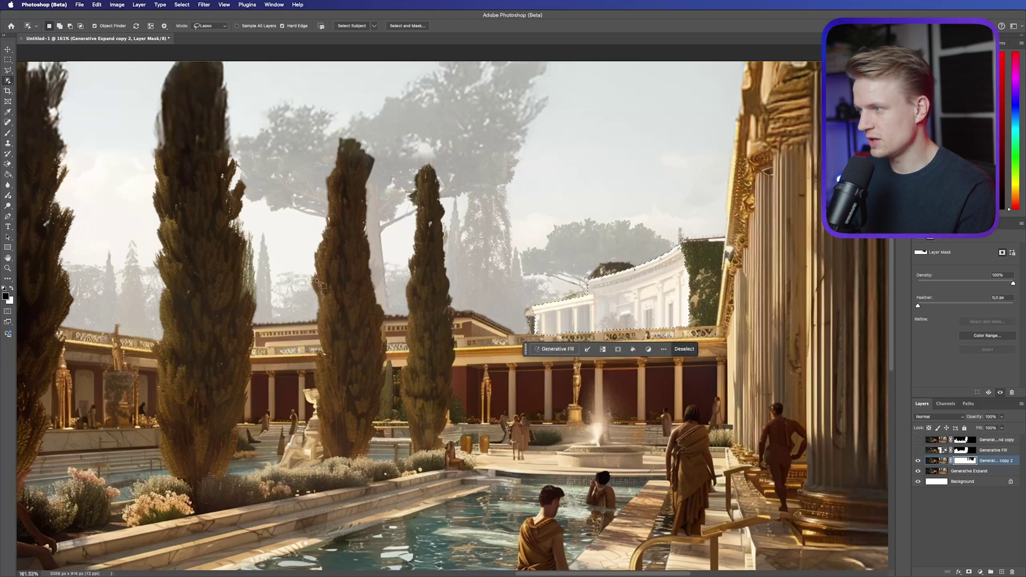
Paint white on the copy's mask inside the selection to restore the curved building, and clear the selection
key("b")
left_click(3, 289)
left_click(10, 289)
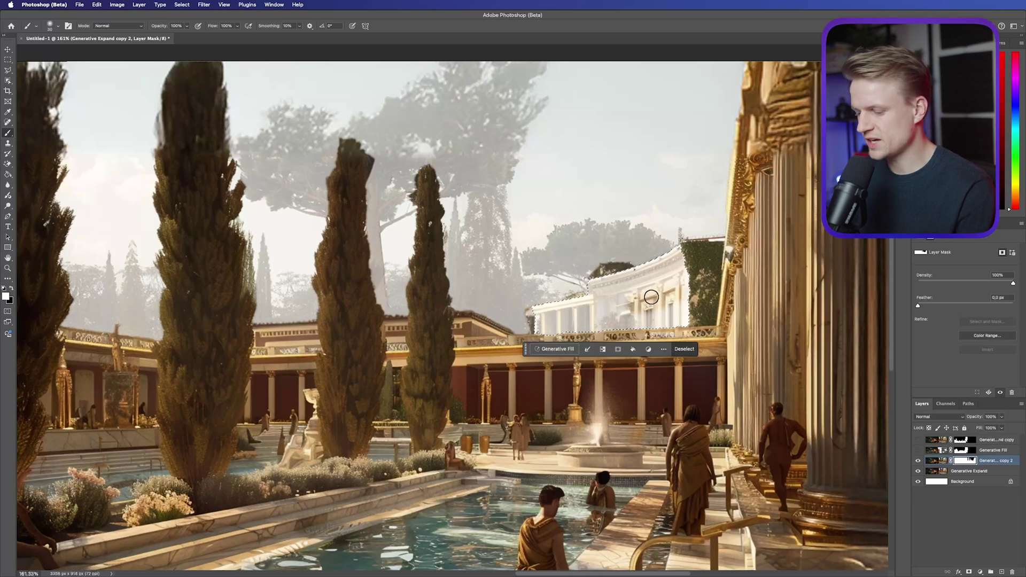
left_click_drag(652, 297, 696, 309)
mouse_move(580, 327)
left_mouse_down()
mouse_move(641, 310)
mouse_move(550, 315)
left_mouse_up()
right_click(624, 309)
mouse_move(706, 263)
left_mouse_down()
mouse_move(651, 284)
mouse_move(635, 264)
mouse_move(553, 313)
mouse_move(545, 290)
mouse_move(576, 333)
left_mouse_up()
key("super+d")
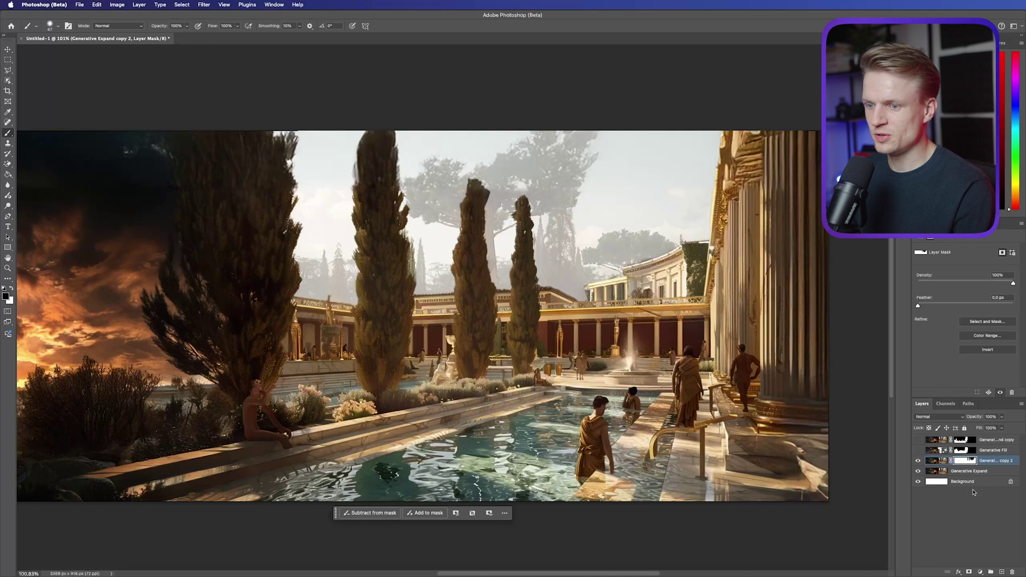
Load the copy's mask as a selection and subtract the dark ruins side, the pool area and the far right edge with the Rectangular Marquee
left_click(965, 461, "super")
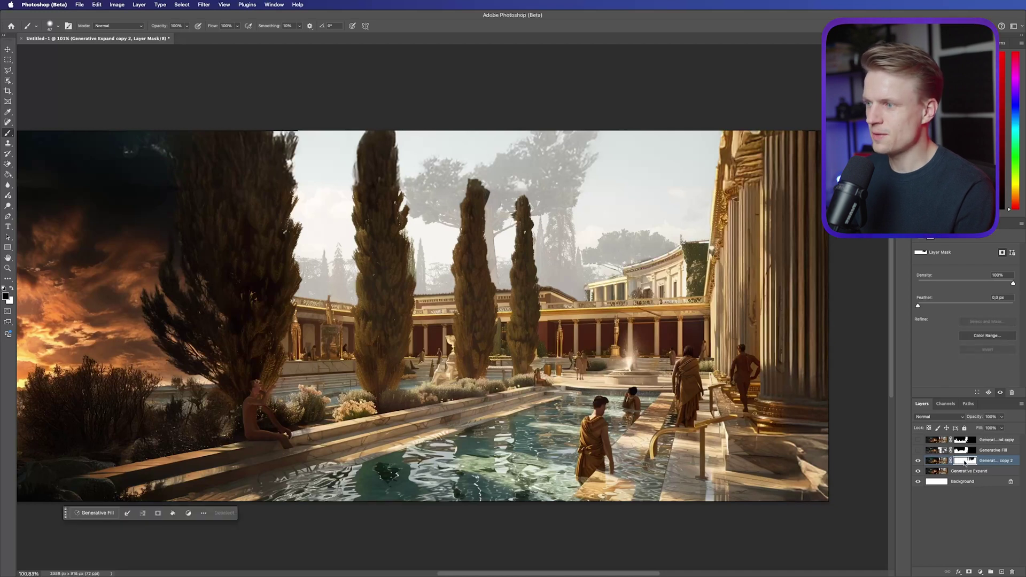
scroll(571, 151, "down", 4)
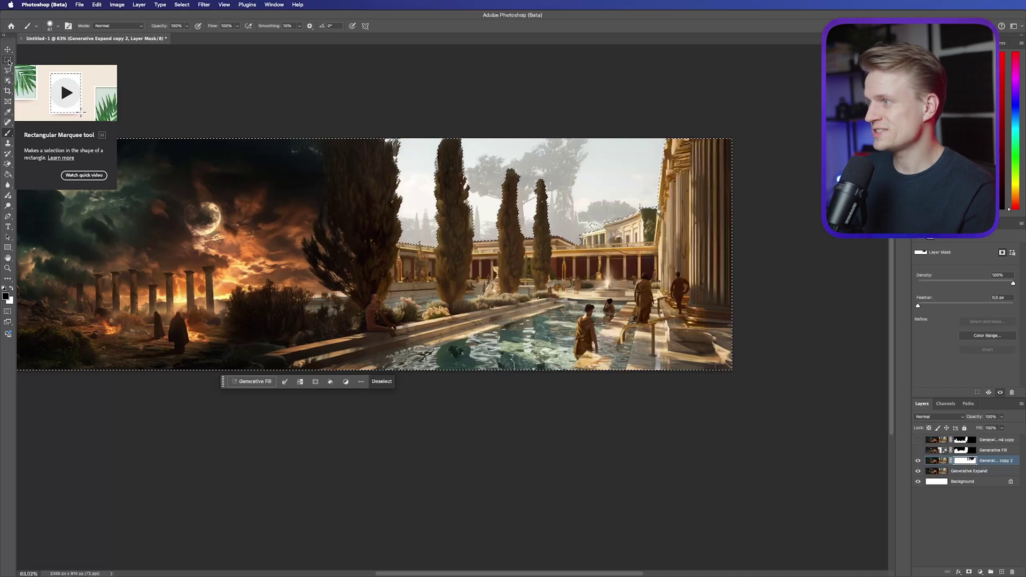
left_click(9, 60)
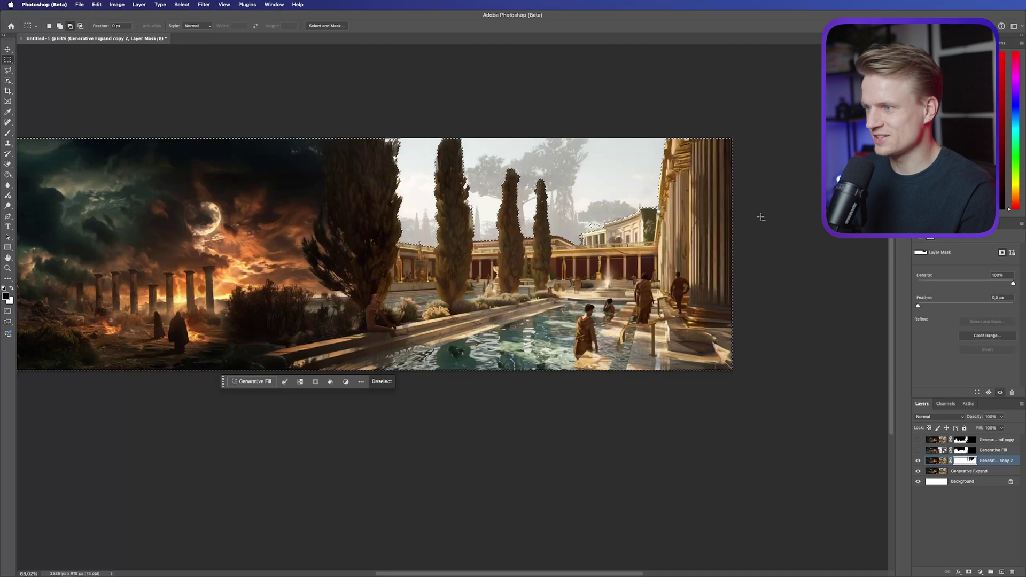
scroll(758, 217, "down", 3)
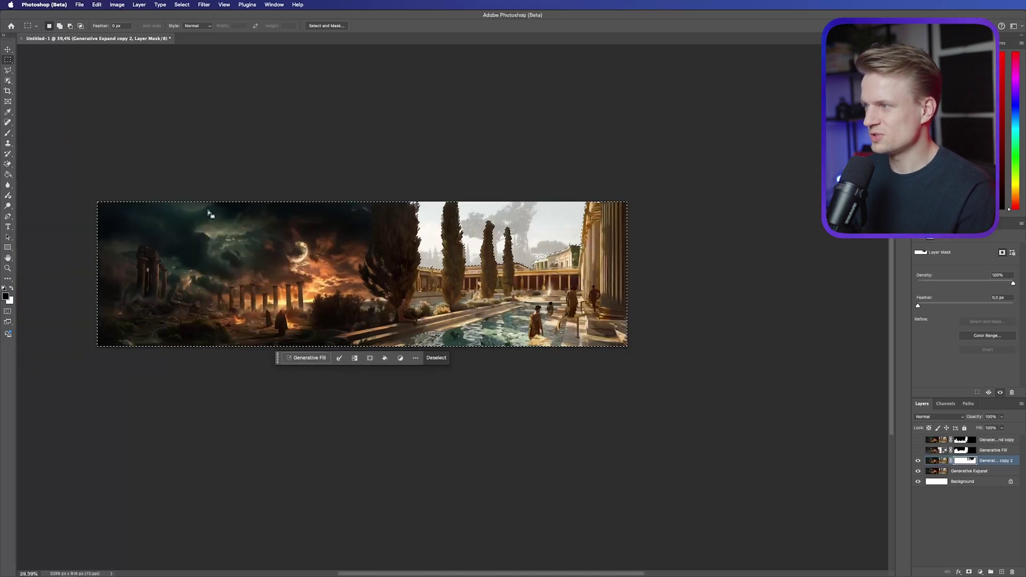
left_click_drag(84, 193, 411, 394)
scroll(620, 334, "up", 5)
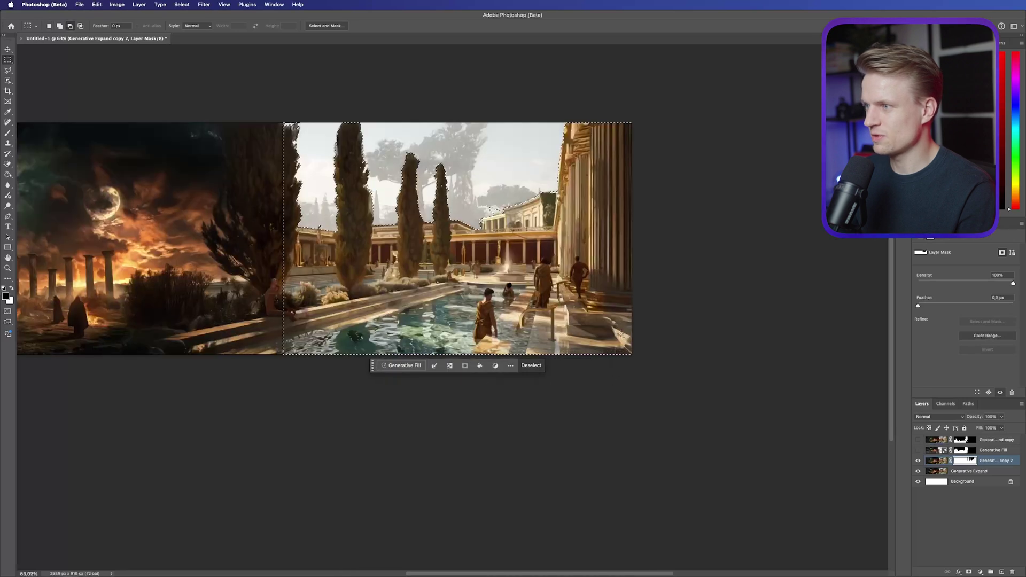
left_click_drag(243, 382, 664, 241)
left_click_drag(635, 102, 575, 262)
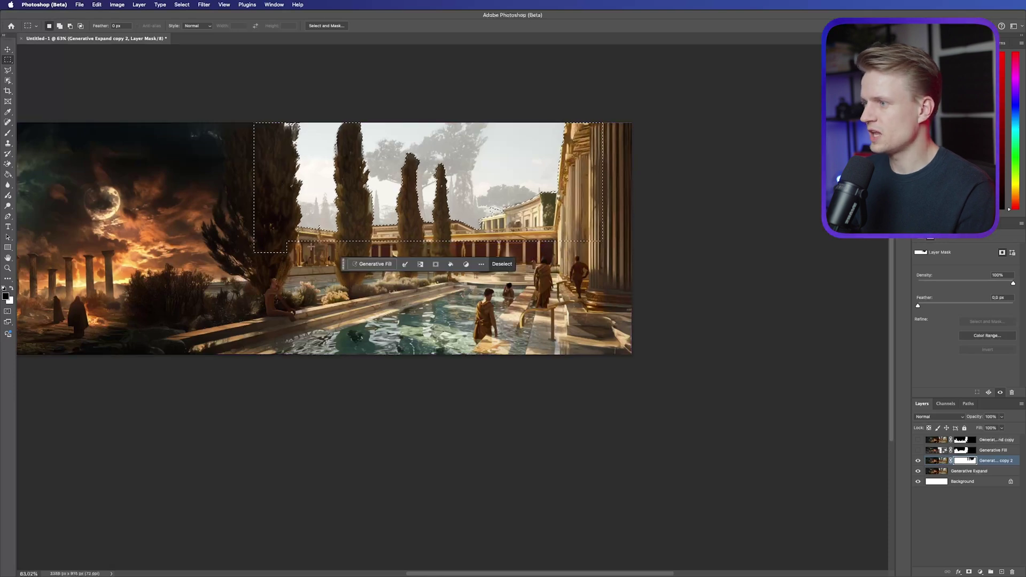
Expand the selection around the cypresses and courtyard roof by 30 pixels
left_click(182, 4)
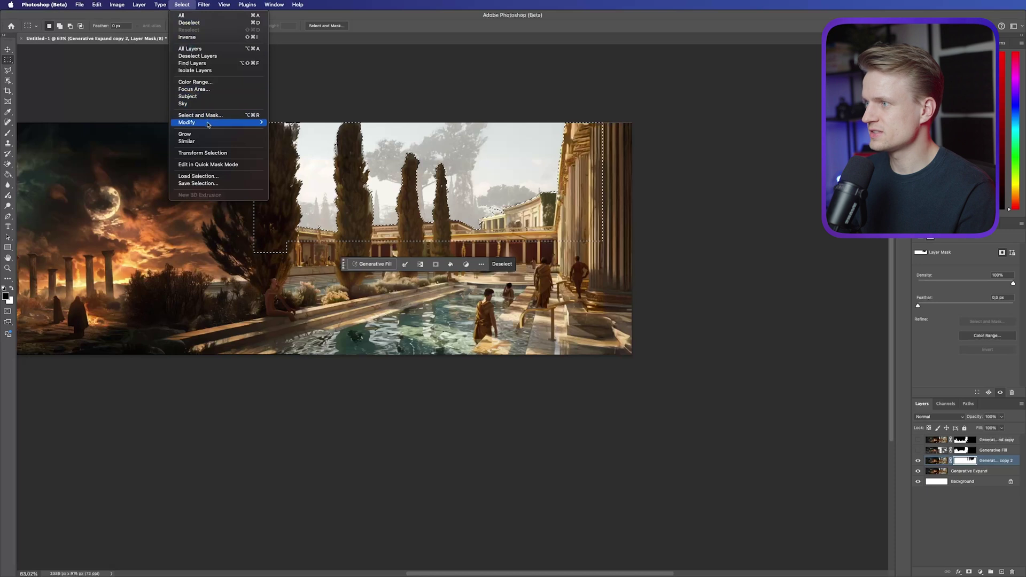
mouse_move(214, 123)
left_click(282, 138)
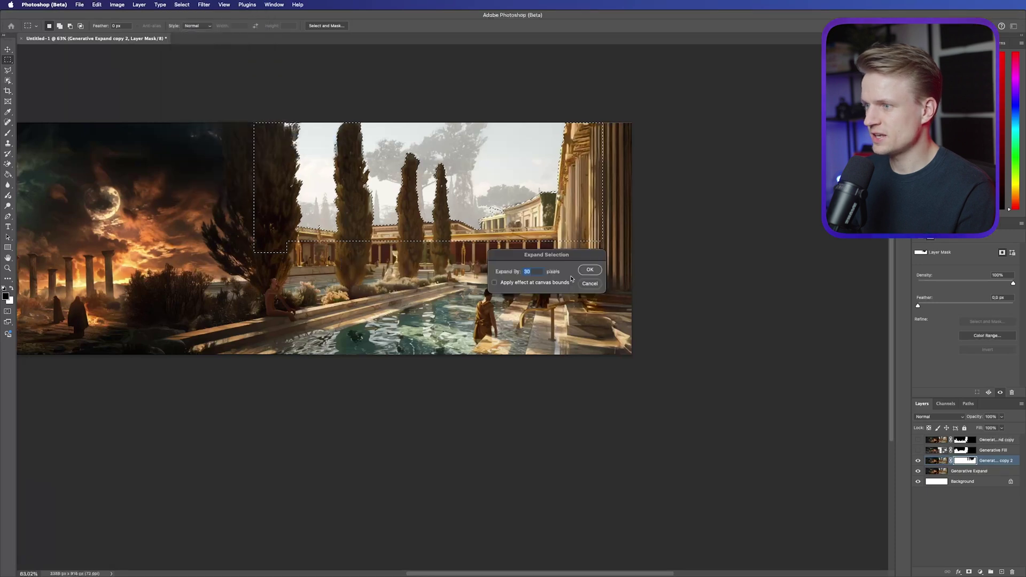
left_click(589, 270)
Generative Fill the selection on the Generative Expand layer with the prompt "blue sky no trees", with copy 2 hidden, and pick the second variation
left_click(969, 470)
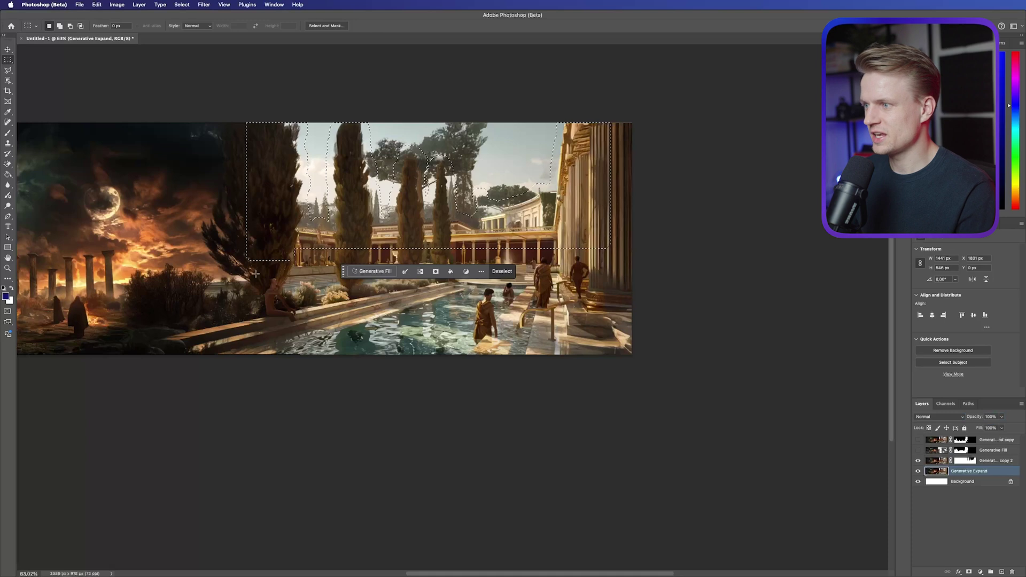
left_click(370, 271)
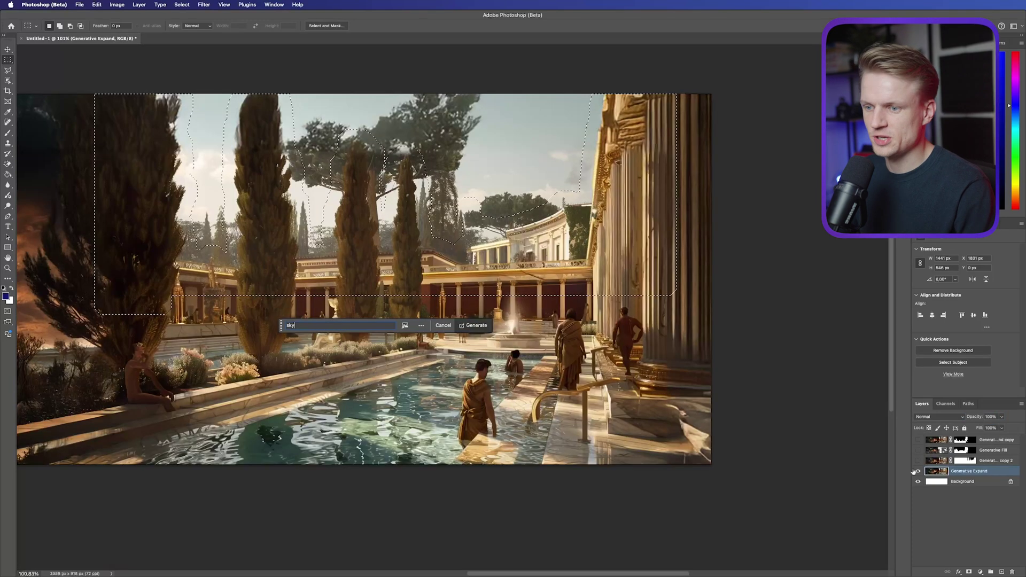
left_click(918, 460)
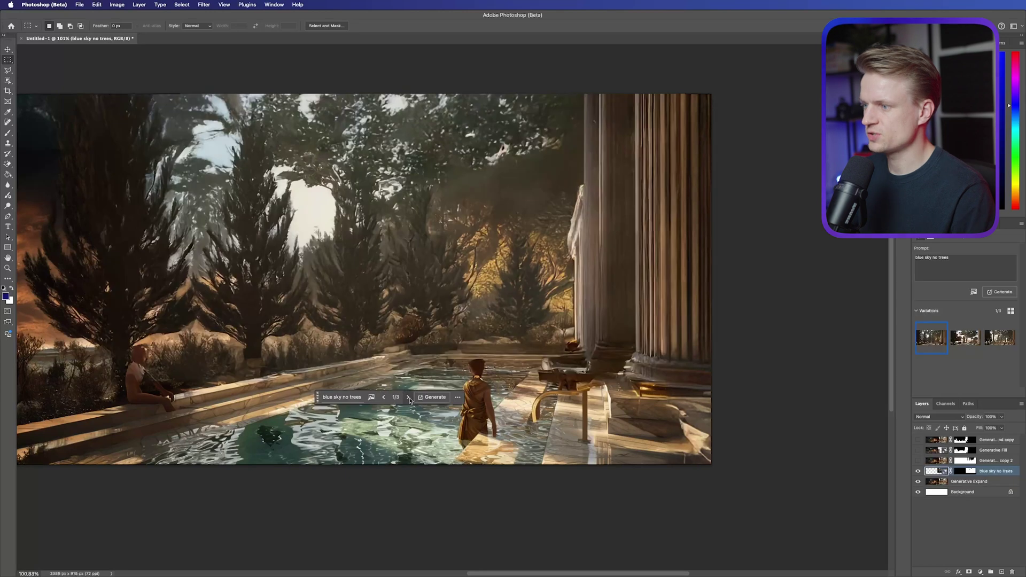
left_click(408, 397)
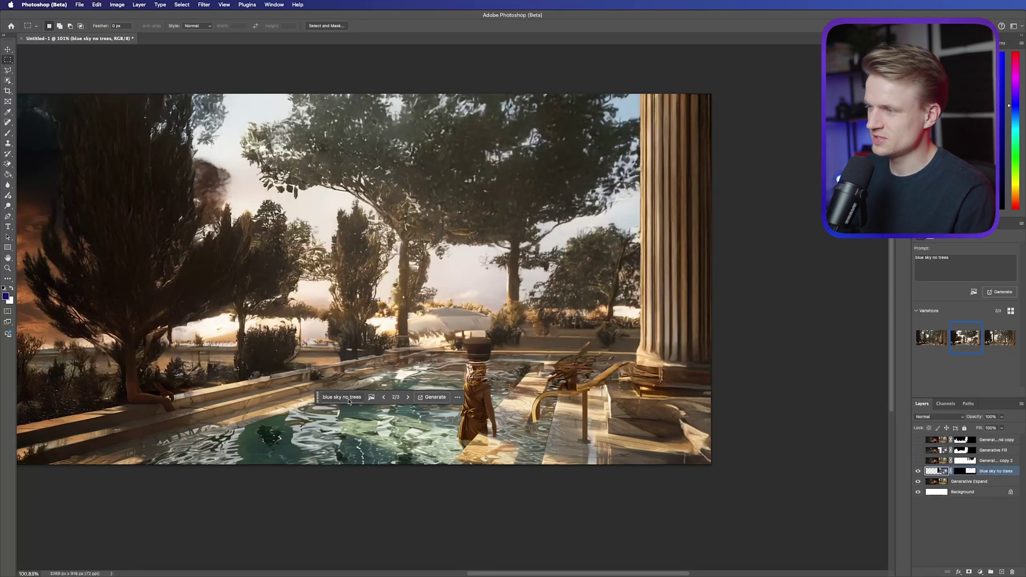
Toggle Generative Expand copy 2 on and off over the generated background to compare them, and leave it shown
left_click(918, 461)
left_click(920, 461)
left_click(919, 461)
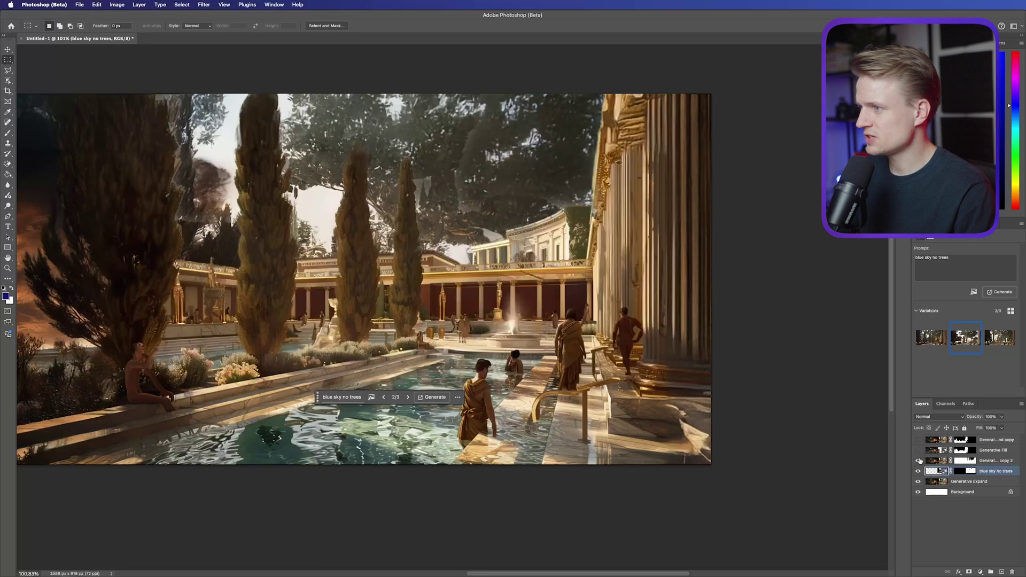
left_click(919, 461)
left_click(918, 460)
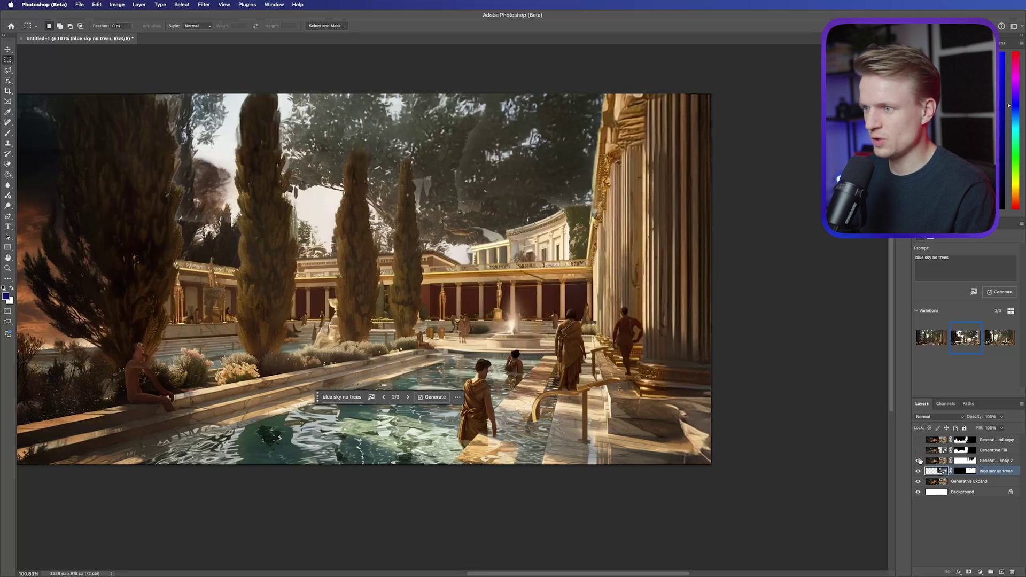
left_click(919, 460)
left_click(919, 460)
left_click(918, 461)
left_click(919, 461)
left_click(919, 460)
left_click(918, 460)
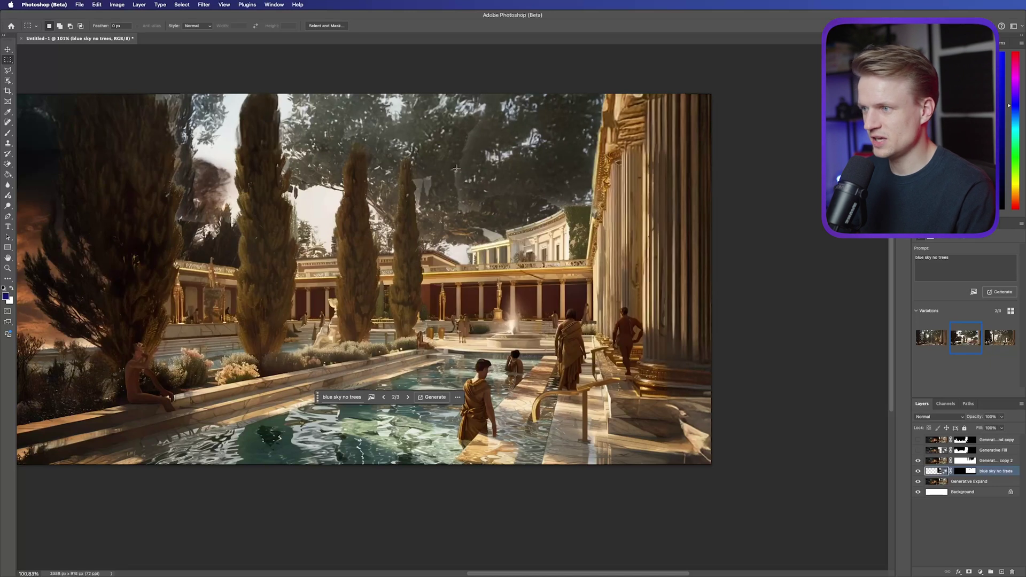
Touch up the mask of Generative Expand copy 2 with a black brush around the sky behind the cypresses
left_click(966, 461)
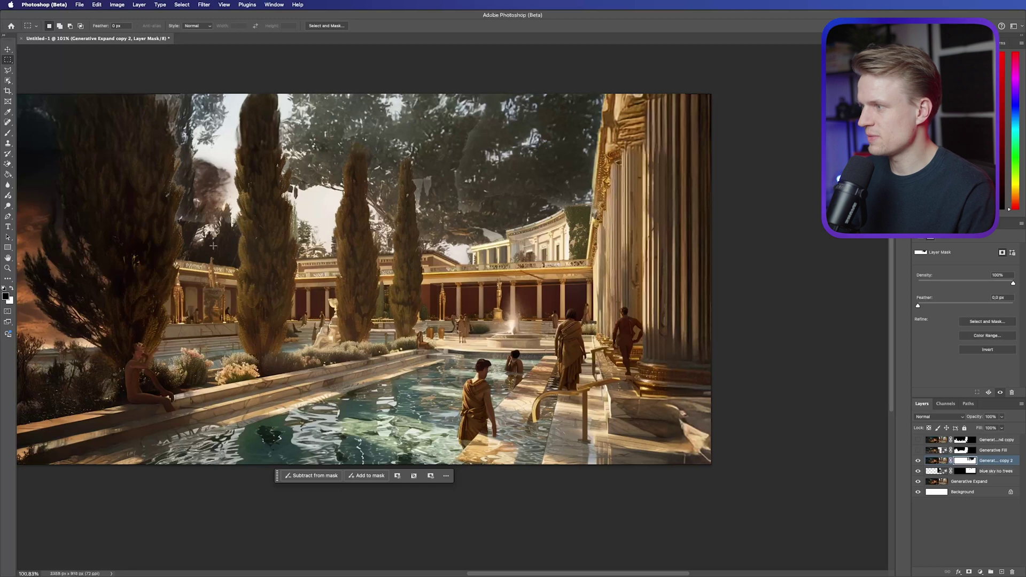
key("b")
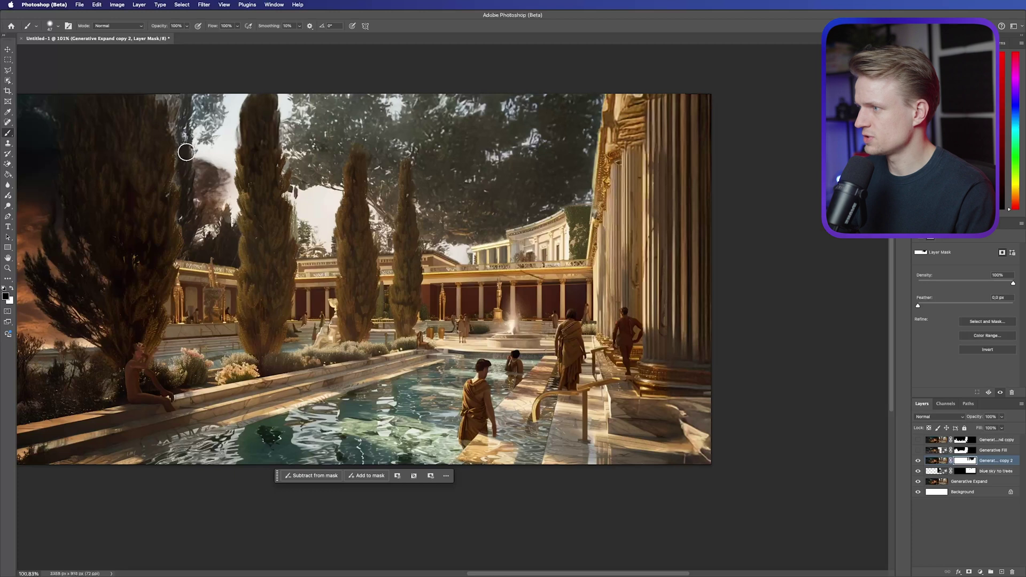
scroll(512, 205, "down", 3)
scroll(513, 205, "left", 5)
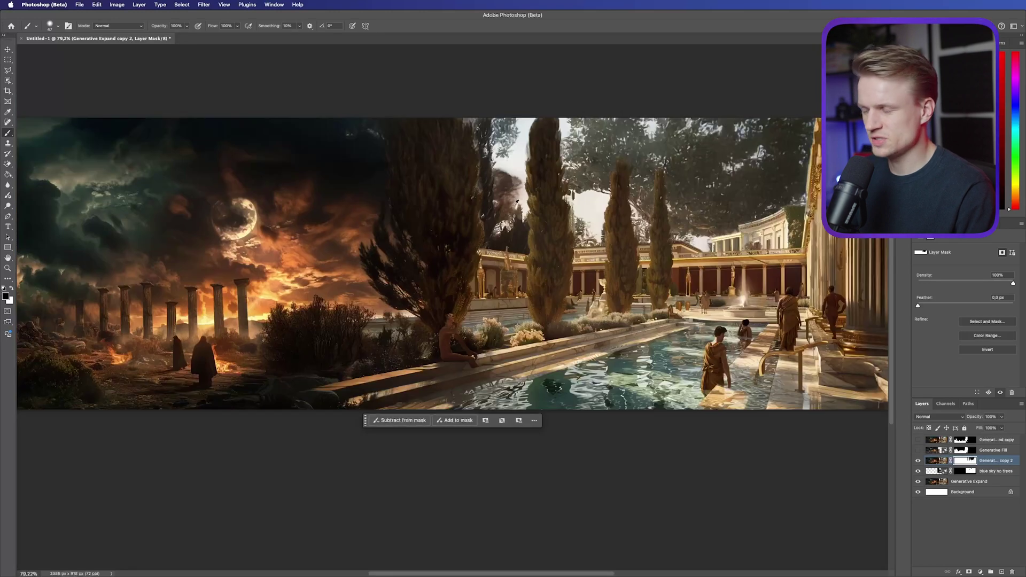
scroll(517, 201, "down", 3)
scroll(679, 255, "right", 2)
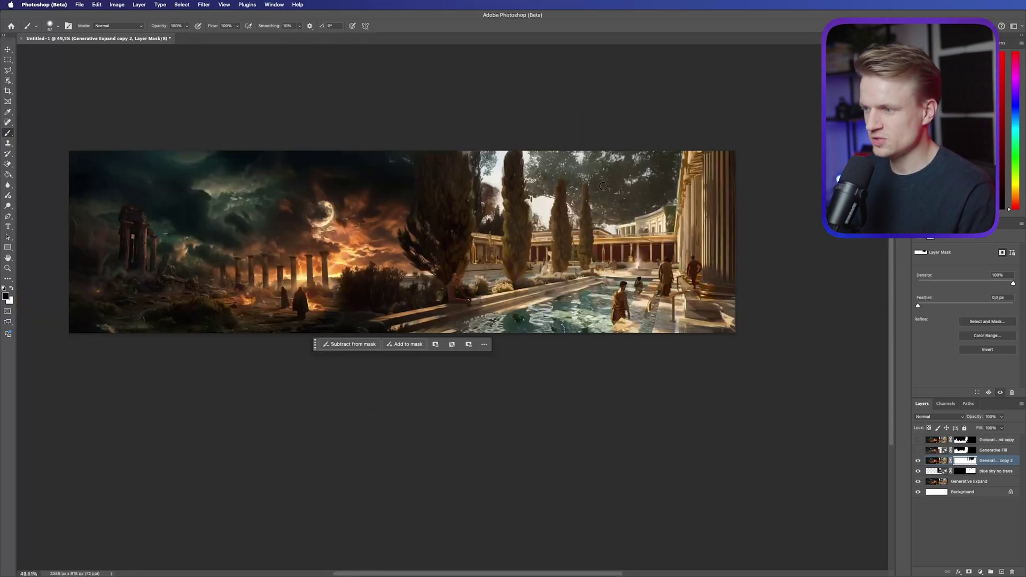
Preview the Generative Fill layer briefly, hide it again, and rename Generative Expand copy 2 as Foreground
left_click(918, 450)
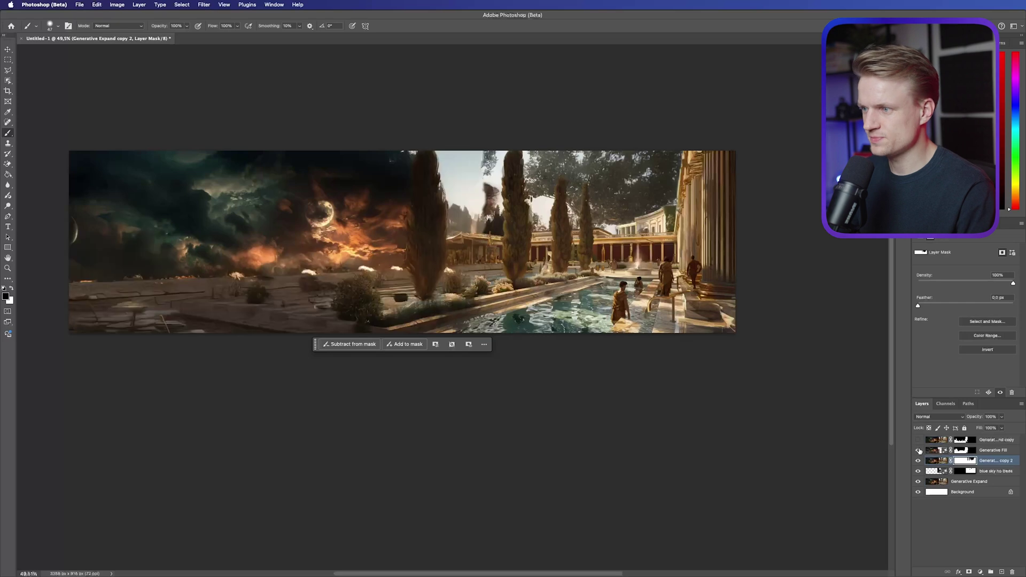
left_click(917, 449)
double_click(990, 460)
type("Foreground")
key("Return")
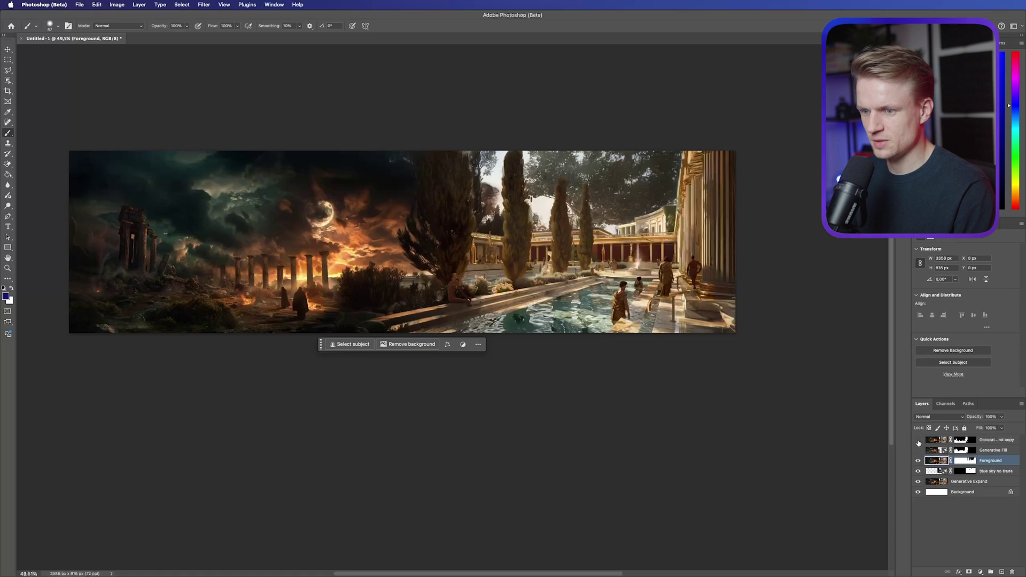
Rename the Generative Expand copy layer as Foreground and move the Generative Fill layer below both Foreground layers
double_click(993, 440)
type("Fo")
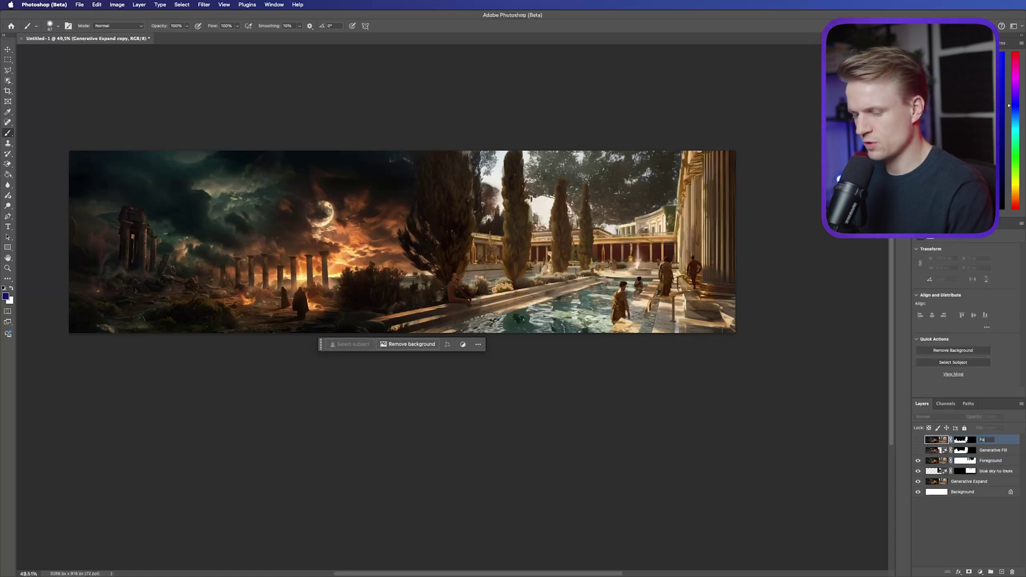
type("reground")
left_click(993, 450)
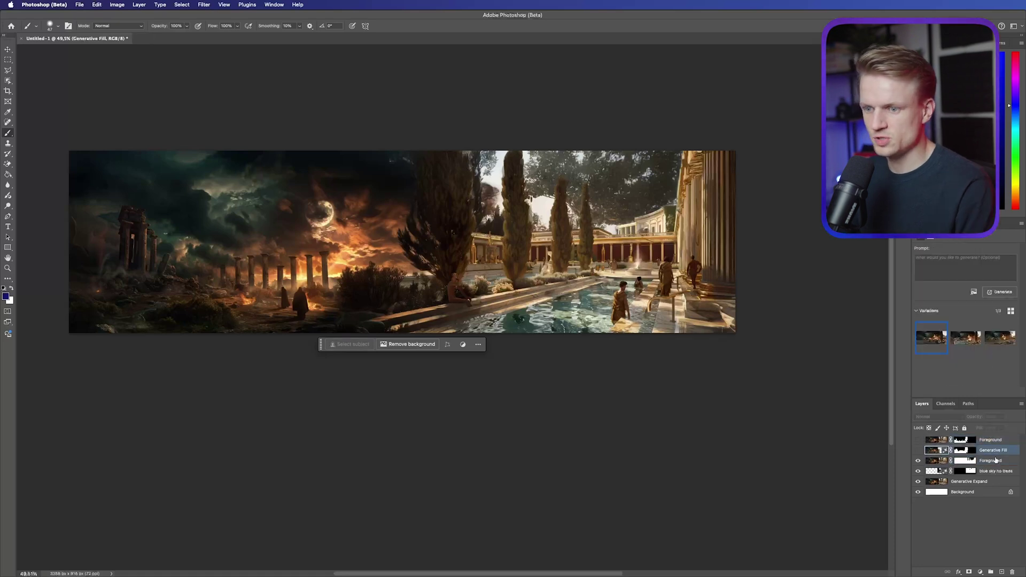
left_click_drag(992, 450, 996, 450)
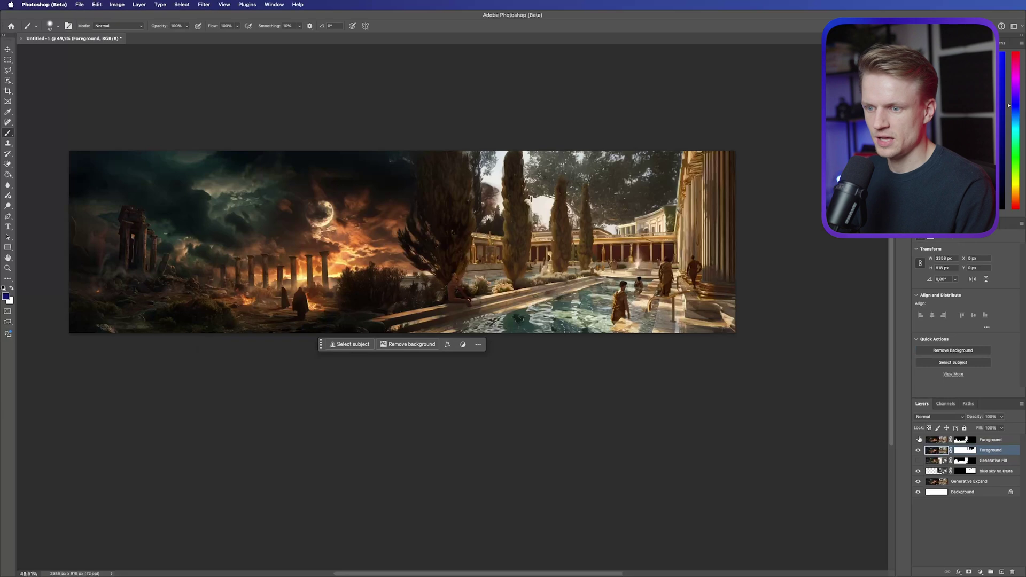
Show the Generative Fill and top Foreground layers, and toggle both Foreground layers to check the background behind them
left_click(919, 460)
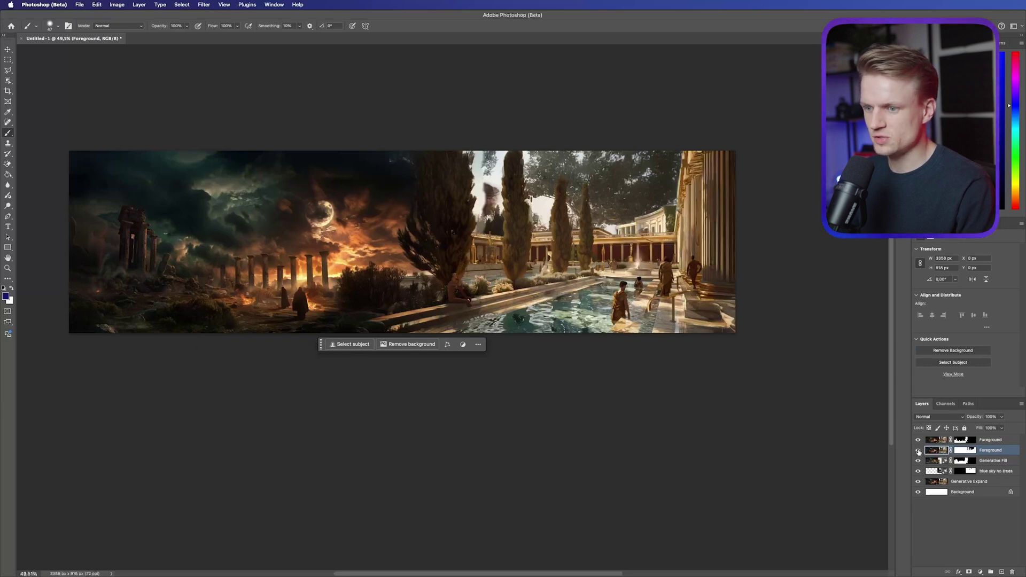
left_click(918, 439)
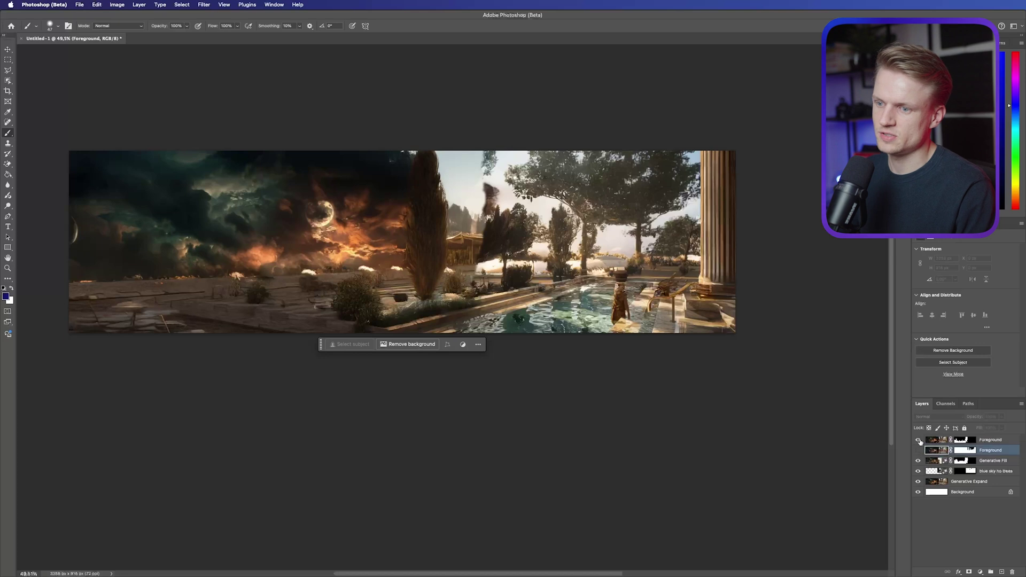
left_click(918, 450)
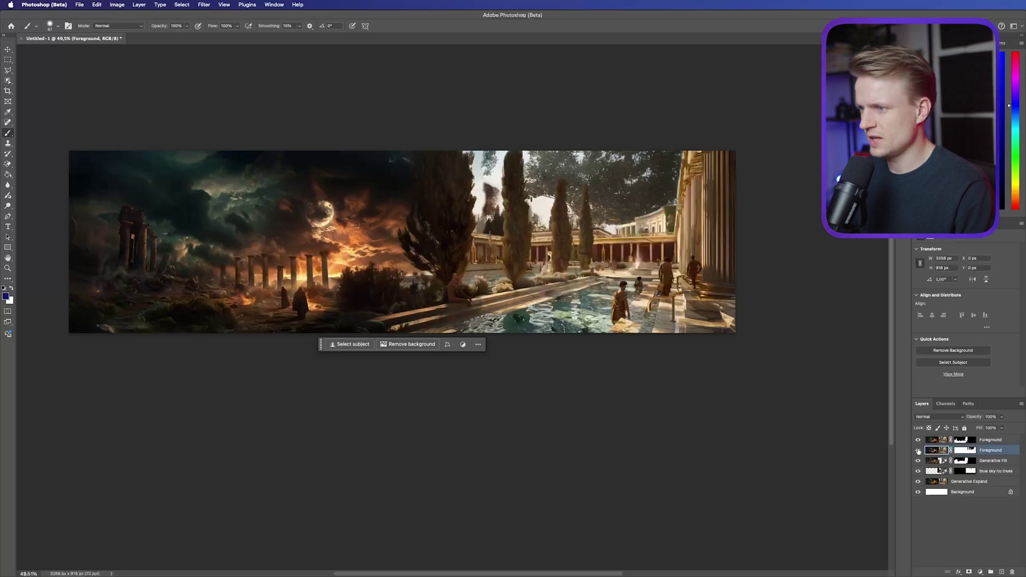
scroll(549, 167, "up", 3)
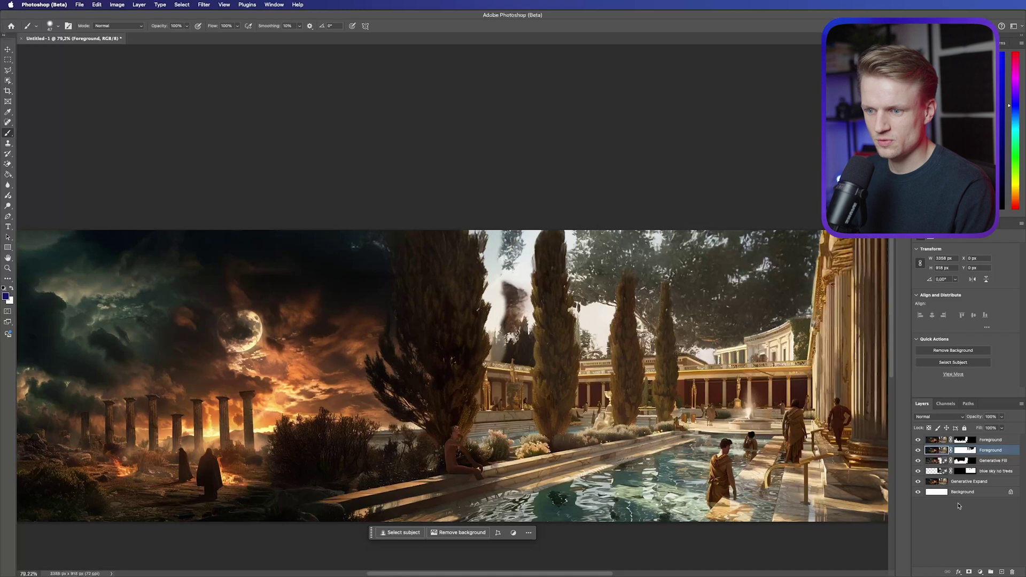
Hide both Foreground layers and toggle the Generative Fill layer on and off to compare the background beneath
left_click(955, 482)
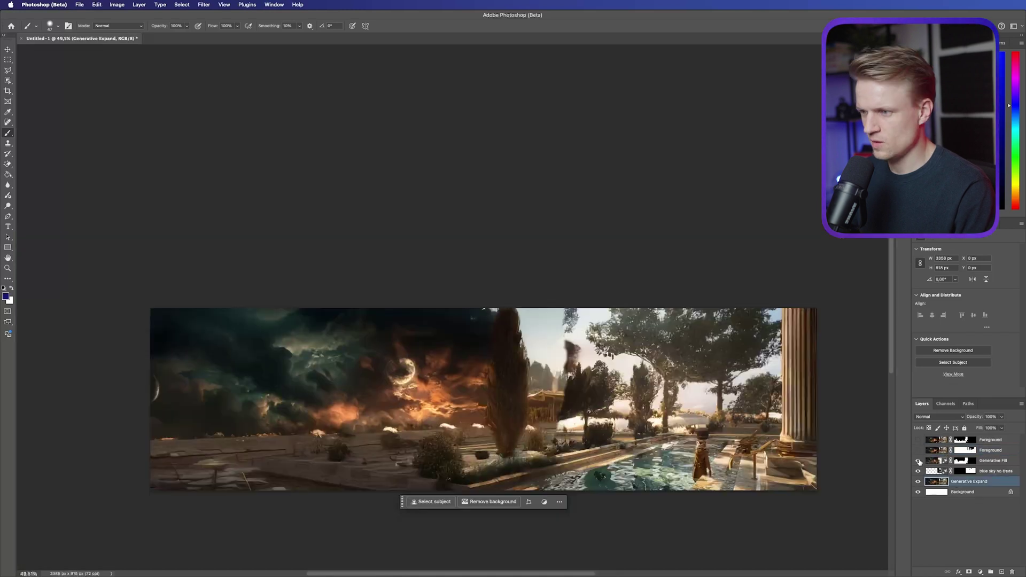
left_click(918, 461)
left_click(918, 461)
left_click(918, 461)
left_click(918, 461)
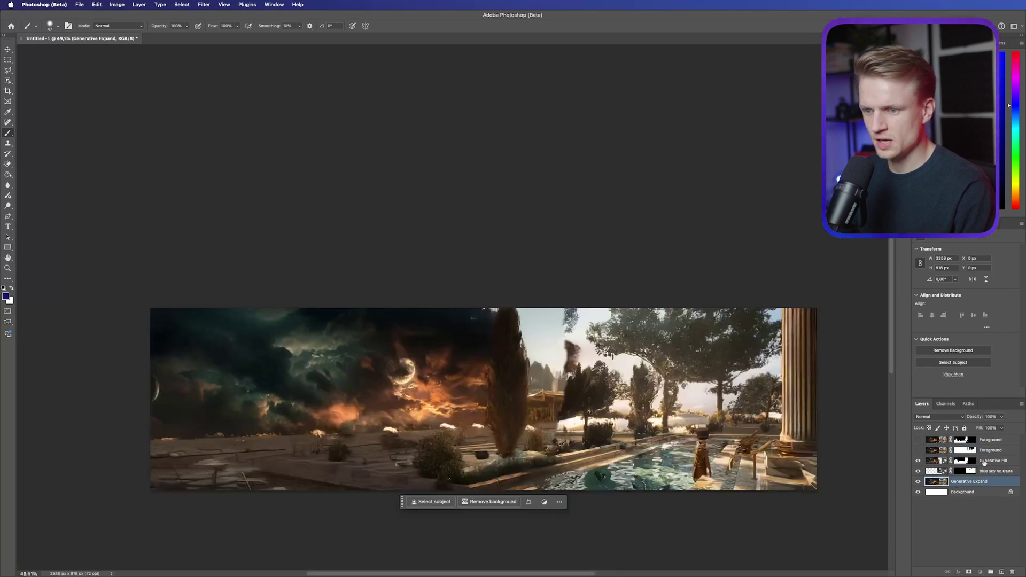
Paint black on the Generative Fill mask over the sky and cypress seam, and show both Foreground layers again
left_click(989, 462)
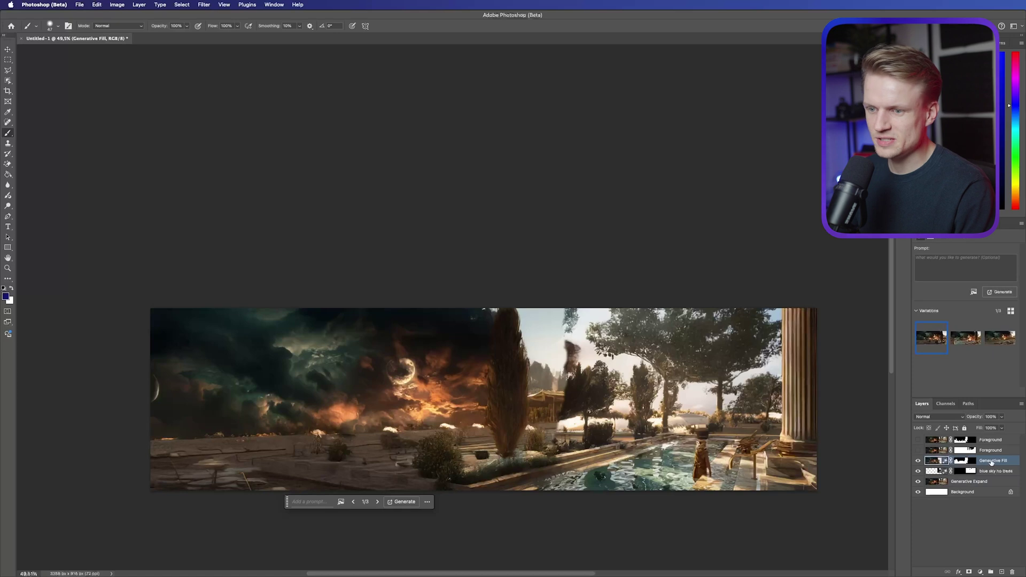
scroll(763, 320, "up", 3)
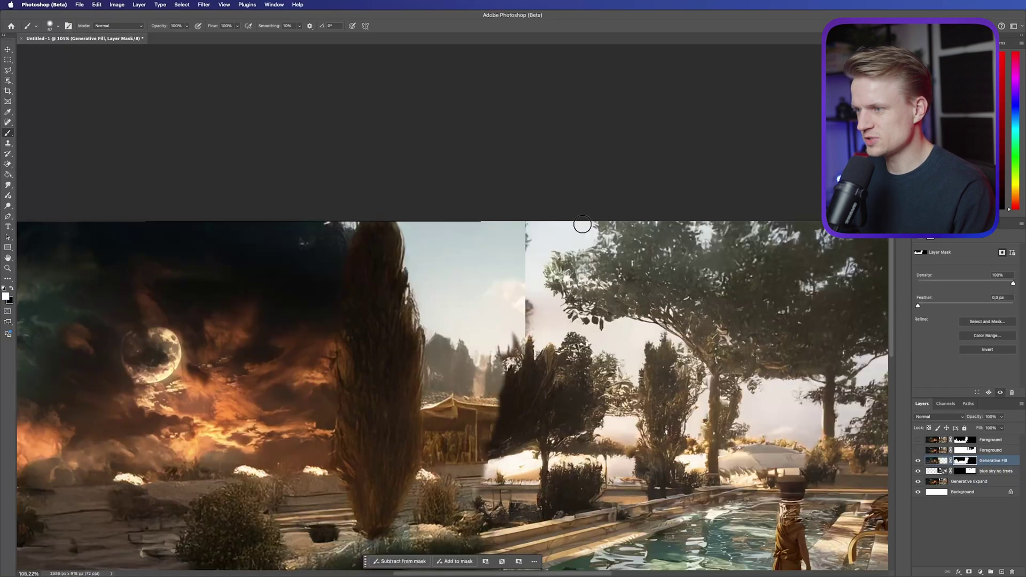
key("c")
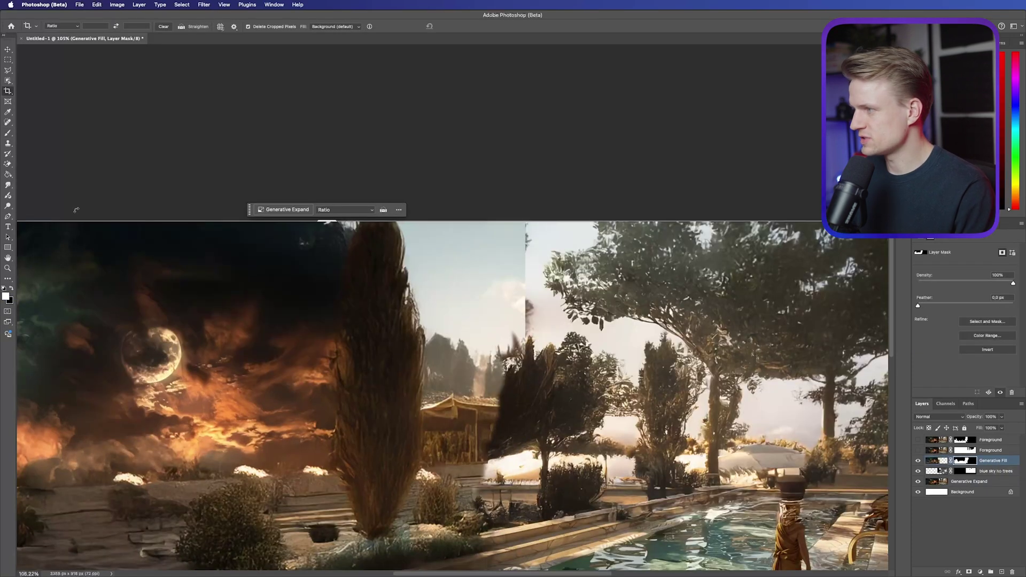
key("b")
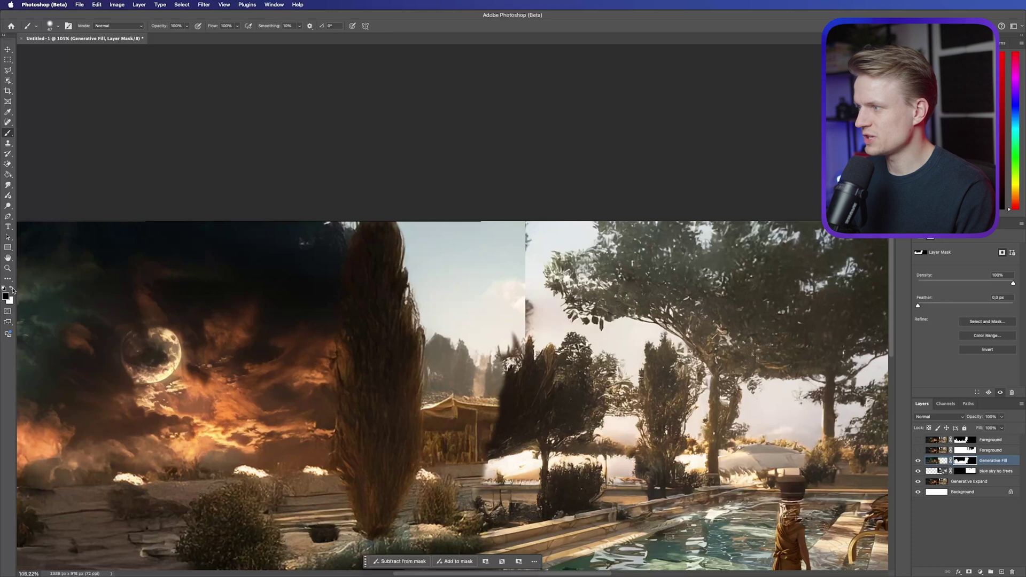
right_click(504, 259)
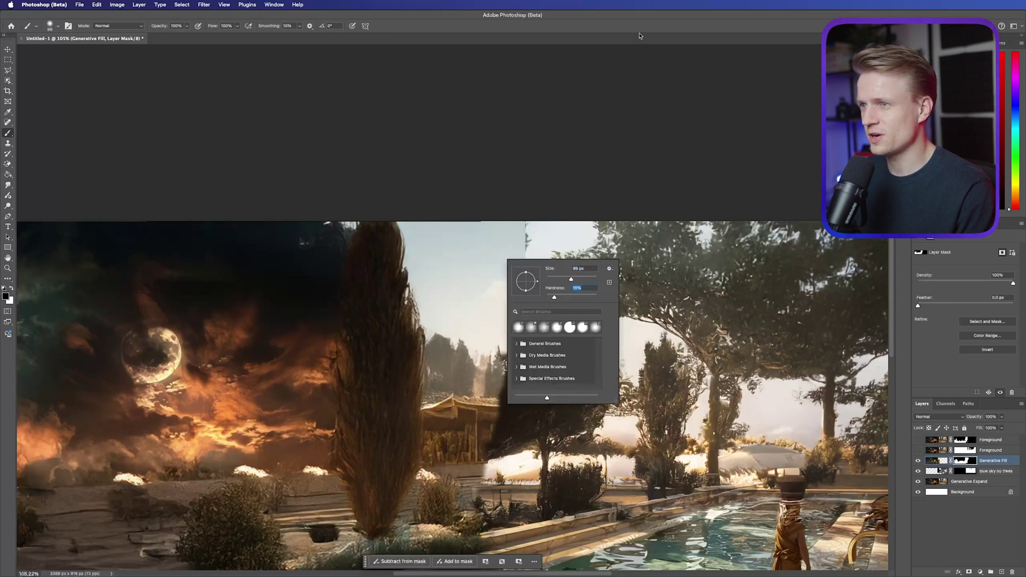
key("Return")
mouse_move(514, 347)
left_mouse_down()
mouse_move(507, 219)
mouse_move(481, 293)
mouse_move(459, 256)
mouse_move(382, 331)
mouse_move(411, 243)
mouse_move(474, 312)
mouse_move(456, 310)
mouse_move(446, 329)
mouse_move(467, 422)
mouse_move(427, 425)
mouse_move(412, 412)
mouse_move(417, 378)
mouse_move(469, 429)
left_mouse_up()
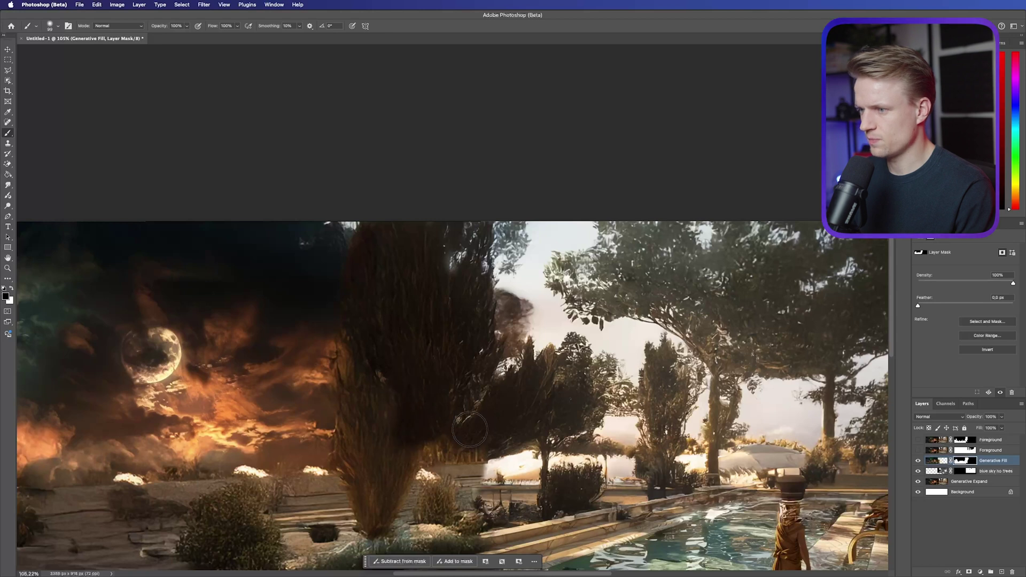
left_click(918, 439)
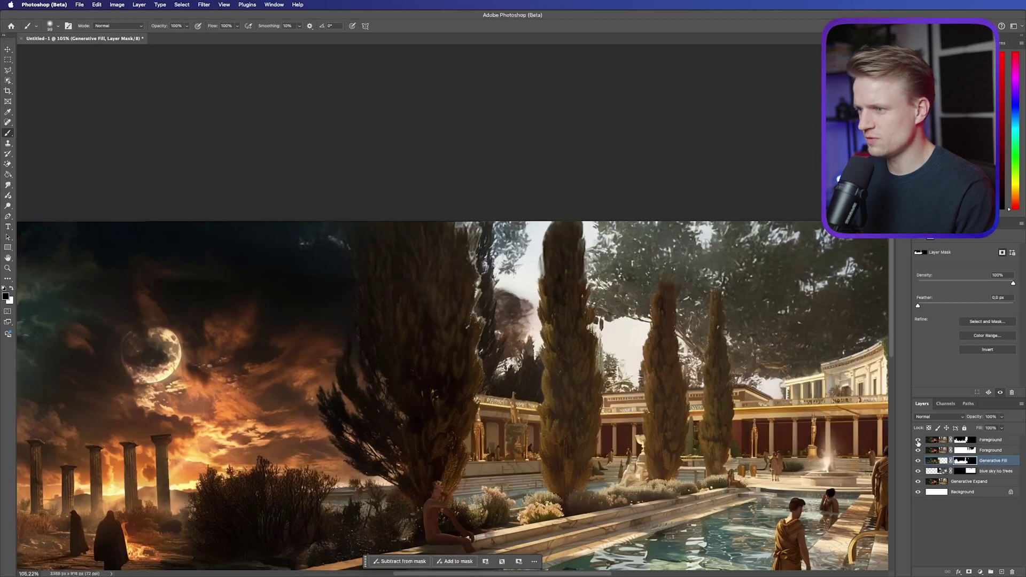
scroll(607, 340, "down", 3)
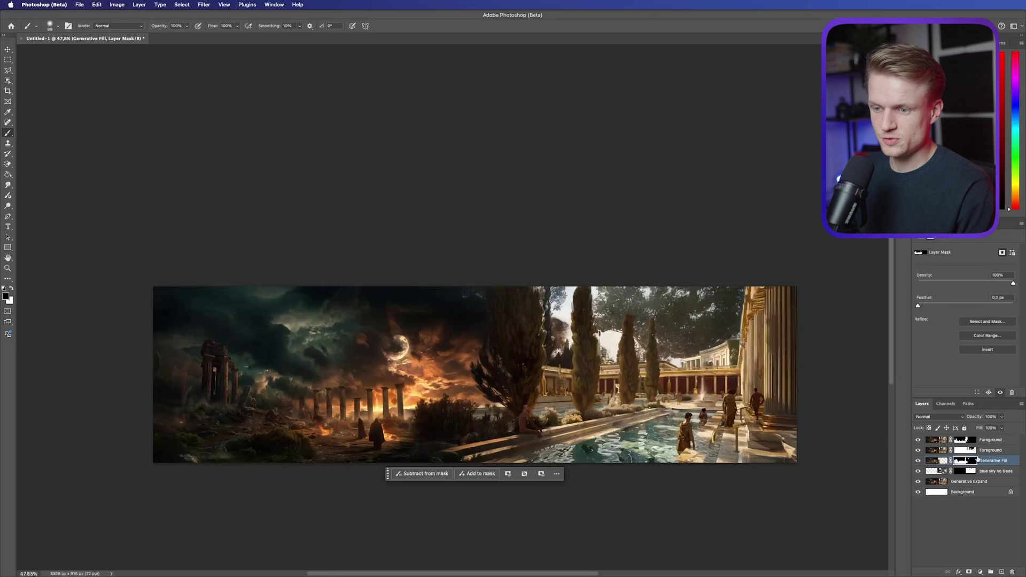
Merge the Generative Fill, blue sky no trees, Generative Expand and Background layers, and toggle the merged layer to check it
left_click(999, 461)
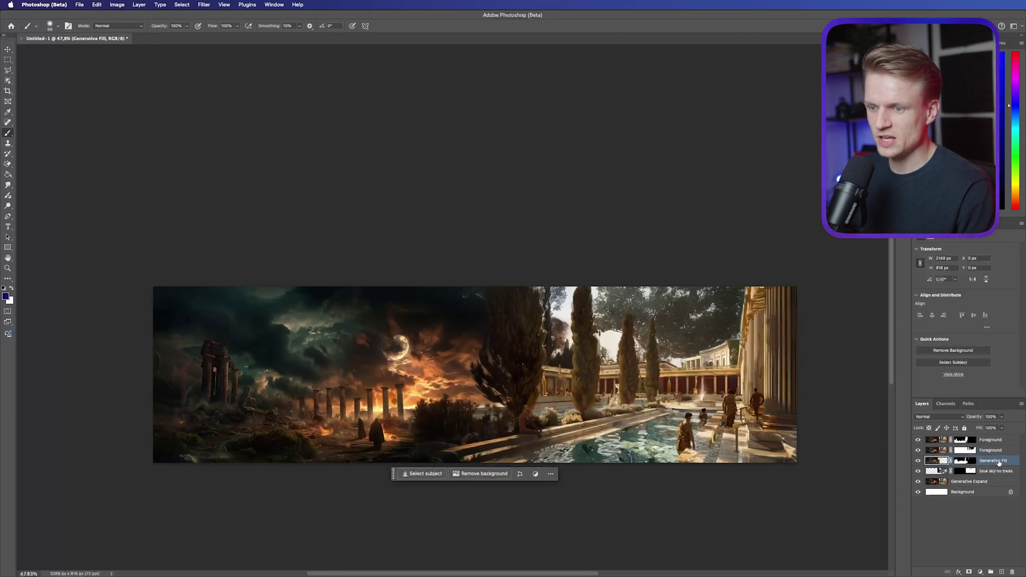
left_click(979, 492, "shift")
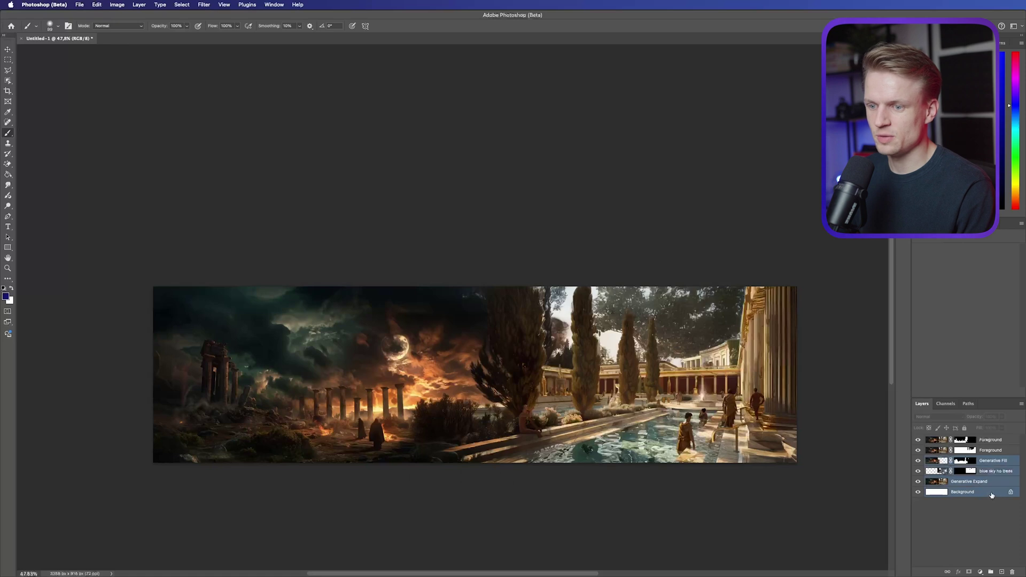
right_click(991, 494)
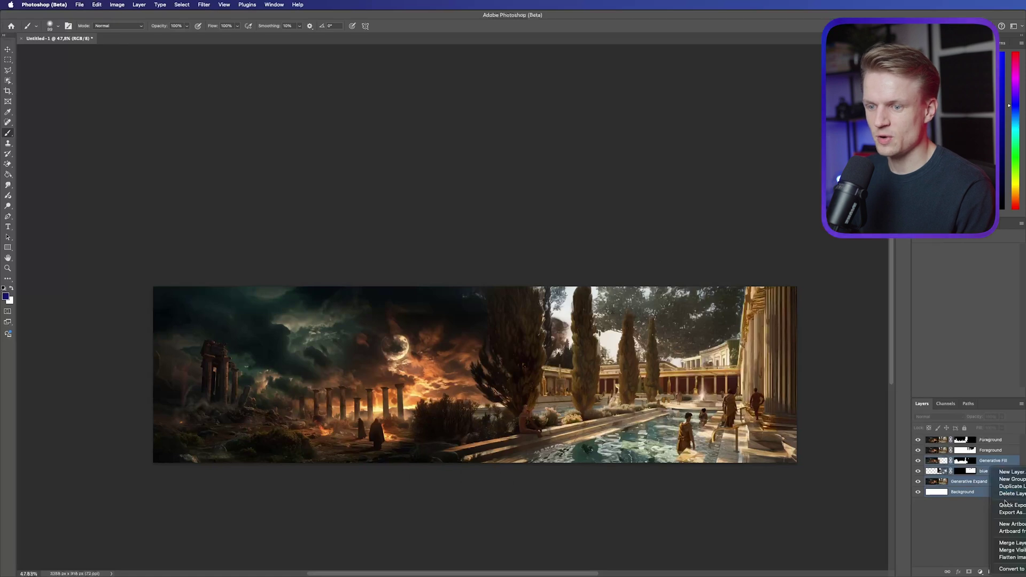
left_click(1011, 543)
left_click(917, 460)
left_click(917, 460)
left_click(918, 461)
left_click(917, 461)
Load the masks of the two Foreground layers as selections in turn to examine which areas each one covers
left_click(936, 450)
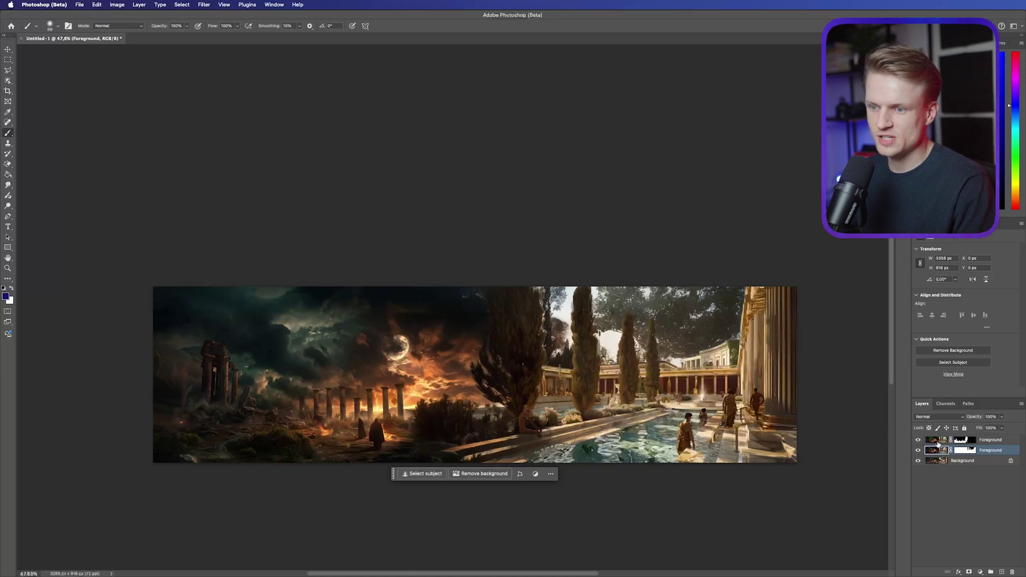
left_click(953, 440)
left_click(966, 440, "super")
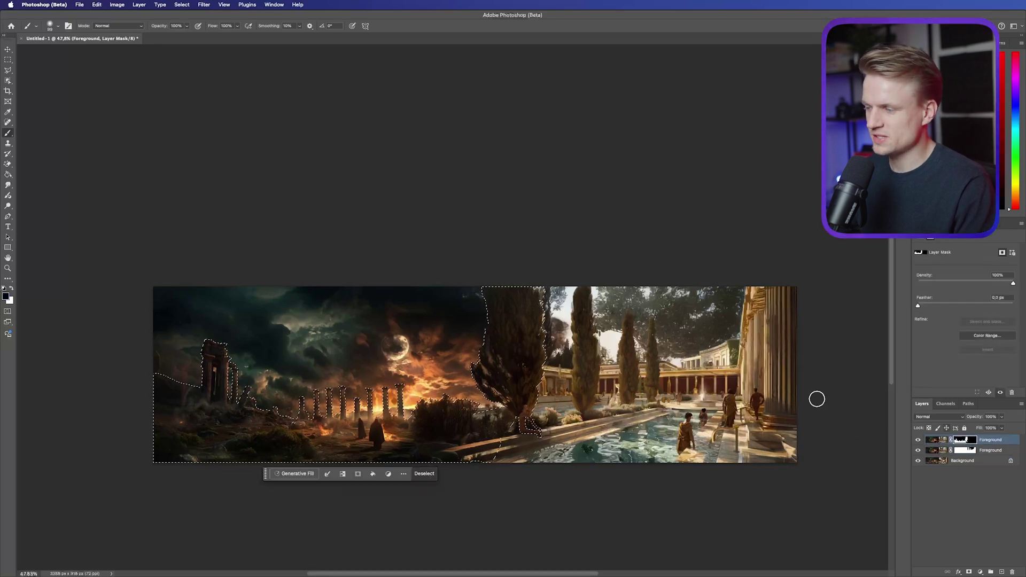
key("super+d")
left_click(969, 451, "super")
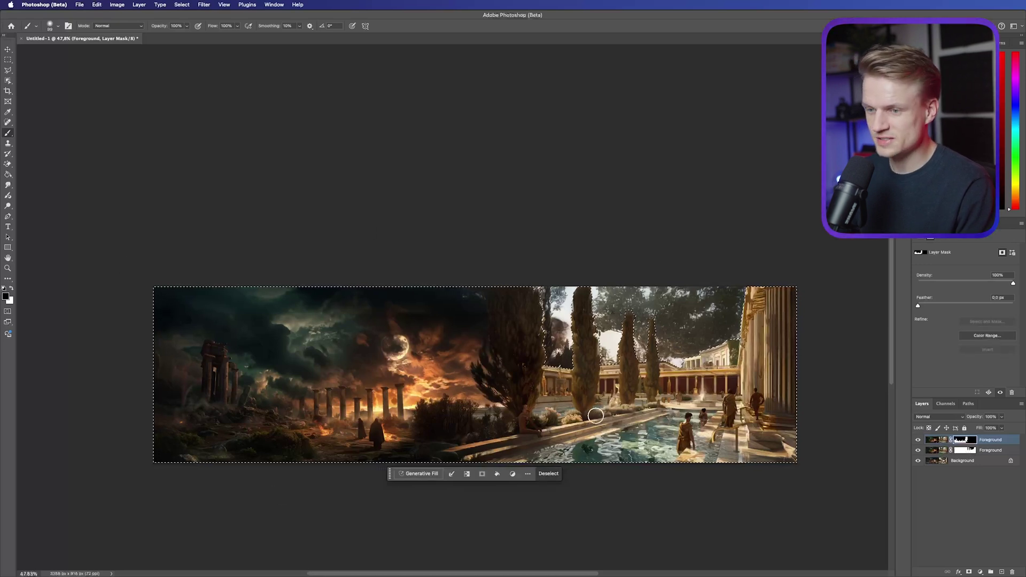
left_click(969, 440, "super")
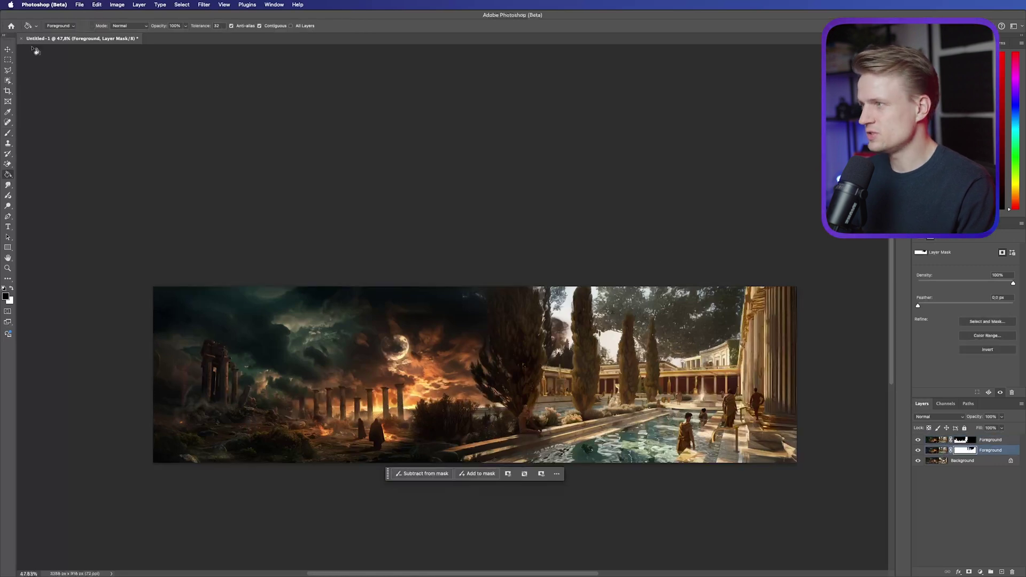
Fill the ruins half of the lower Foreground layer's mask with black using a rectangular selection, and deselect
left_click(8, 59)
mouse_move(110, 206)
left_mouse_down()
mouse_move(470, 474)
mouse_move(513, 488)
mouse_move(515, 501)
left_mouse_up()
left_click(8, 175)
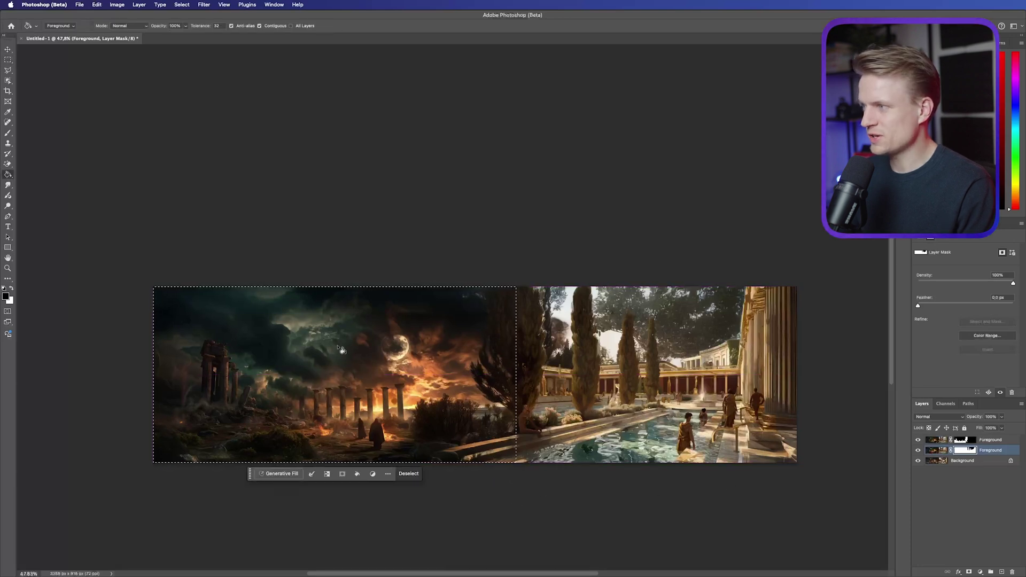
left_click(333, 378)
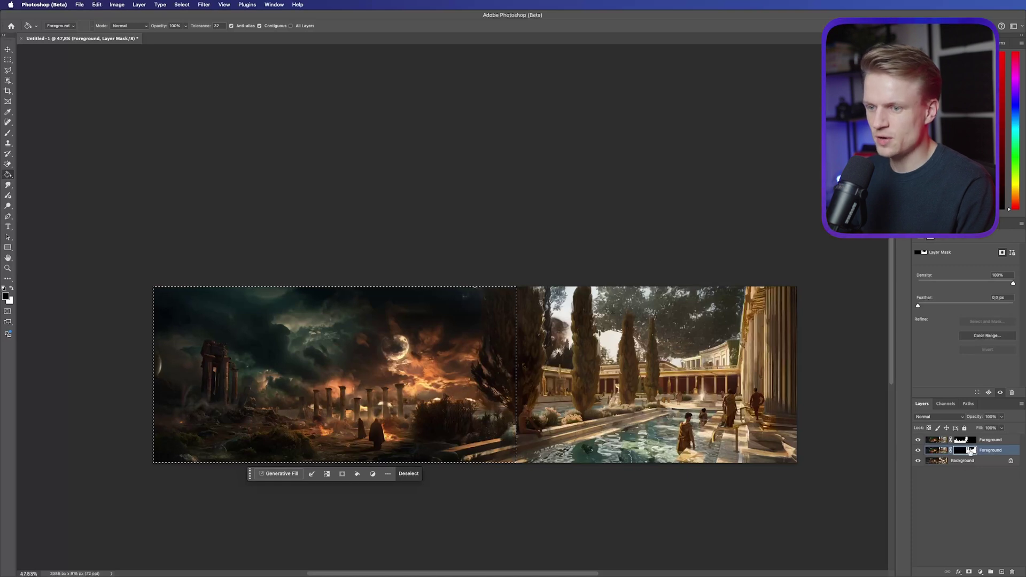
key("super+d")
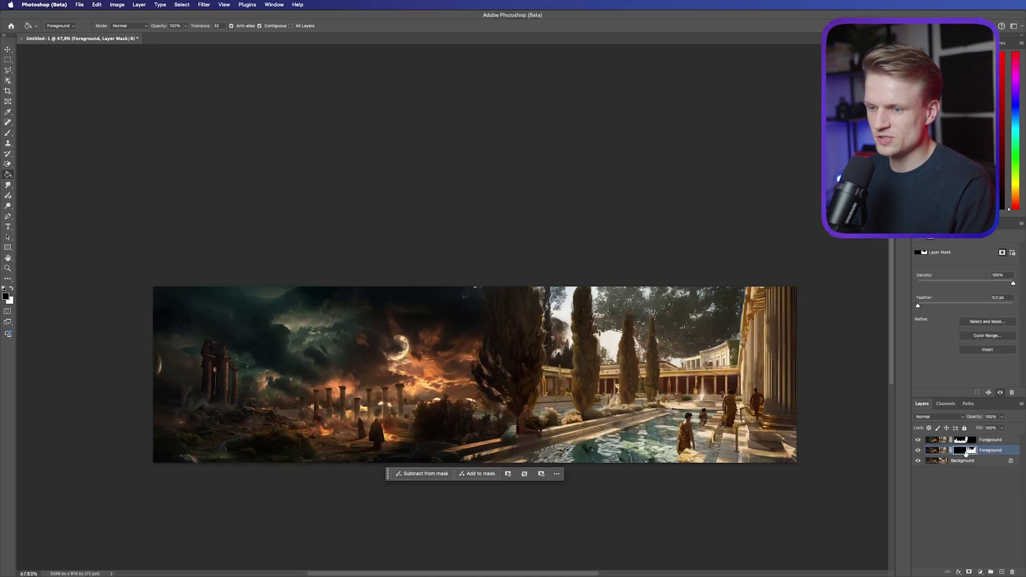
Toggle the upper and lower Foreground layers on and off to check the halves they cover, leaving both shown
left_click(918, 440)
left_click(918, 440)
left_click(918, 440)
left_click(917, 440)
left_click(919, 450)
left_click(919, 451)
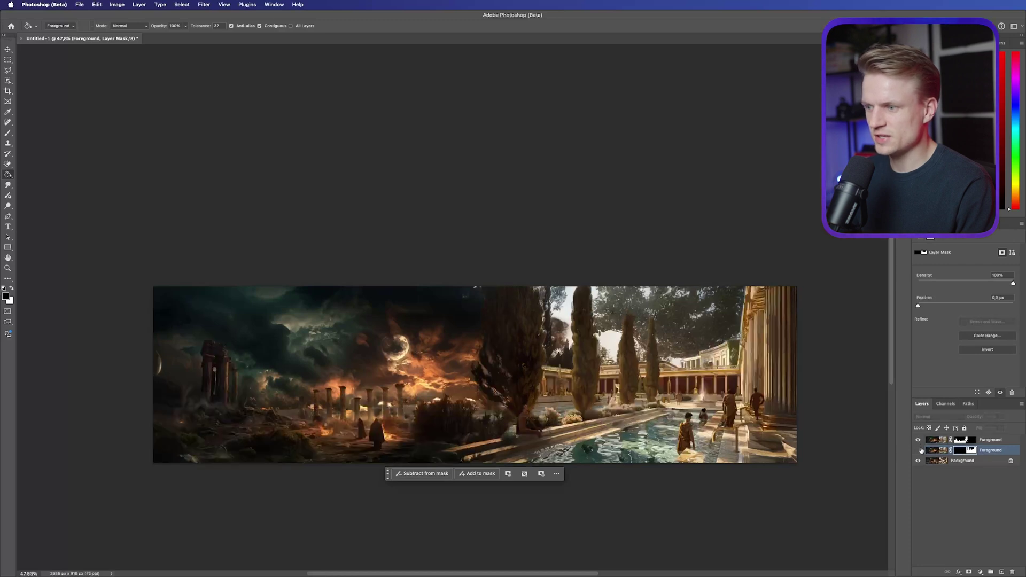
Merge the two Foreground layers into a single layer
left_click(994, 440, "shift")
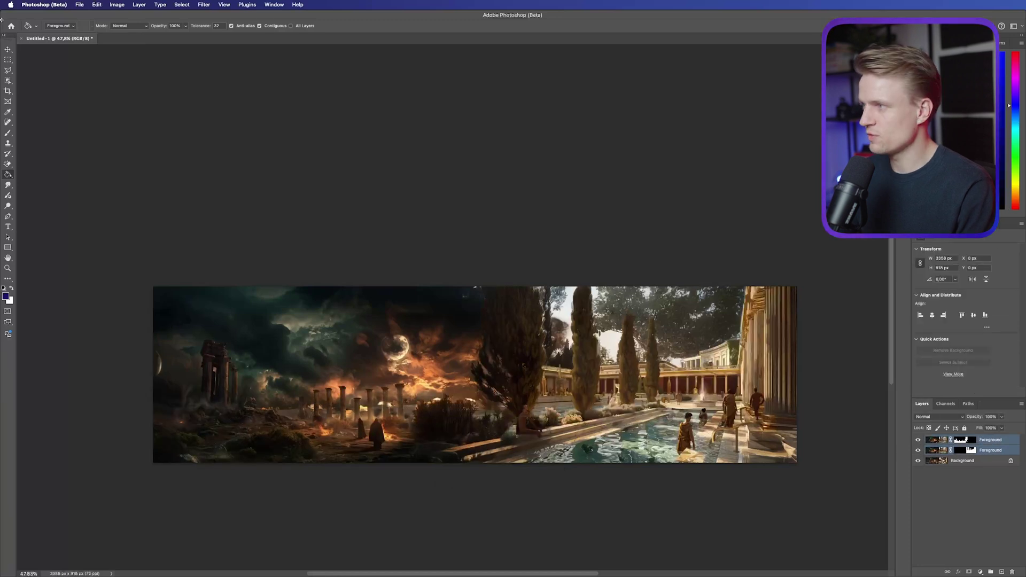
key("v")
mouse_move(576, 388)
left_mouse_down()
mouse_move(609, 388)
mouse_move(573, 390)
left_mouse_up()
left_click(985, 451)
left_click(988, 440, "shift")
right_click(986, 443)
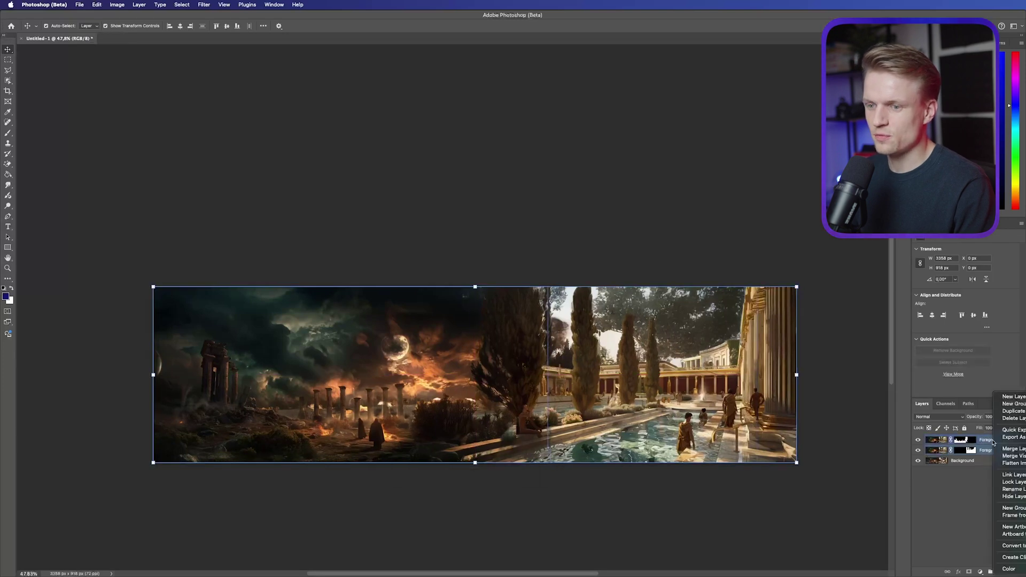
left_click(1002, 449)
Toggle the merged Foreground and the Background on and off to examine the cutout and filled background, leaving both shown
left_click(918, 439)
left_click(918, 440)
left_click(918, 450)
left_click(917, 451)
key("b")
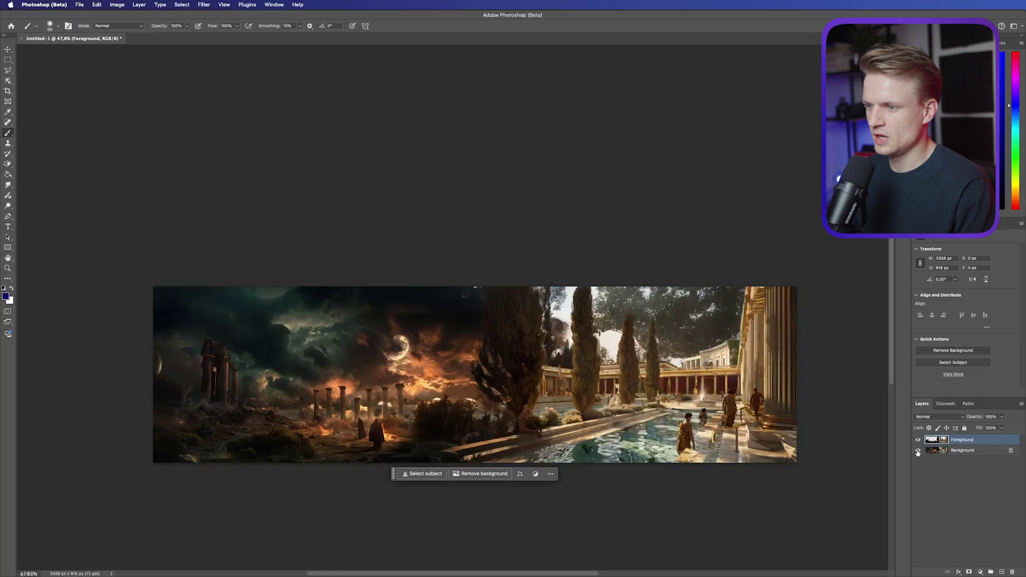
left_click(918, 450)
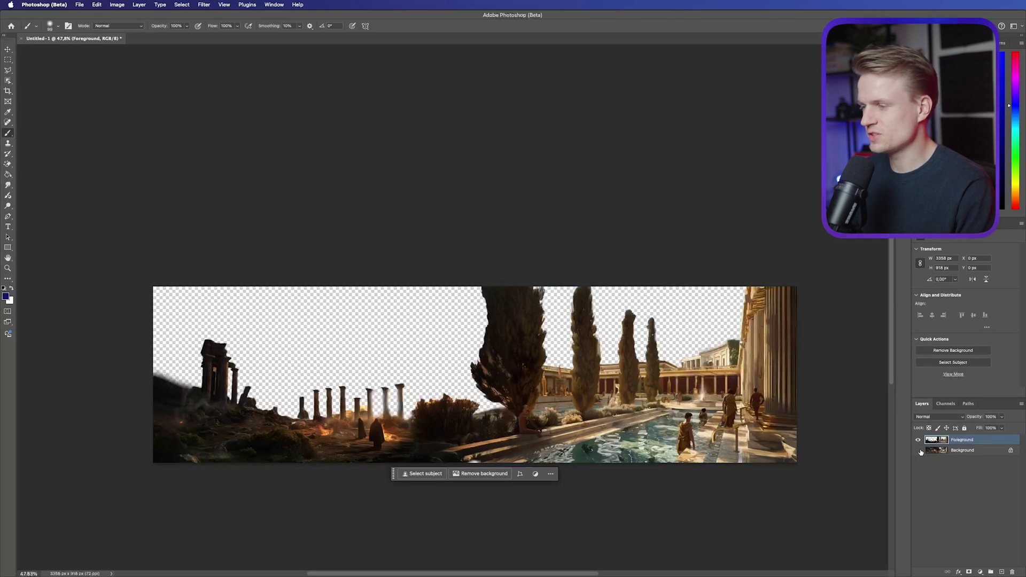
left_click(918, 450)
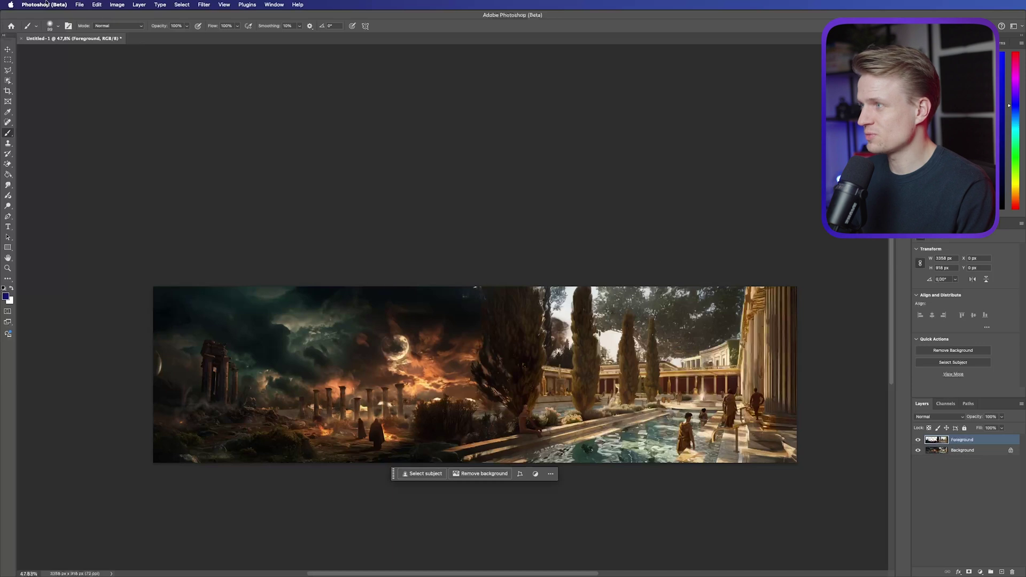
Save the two-layer panorama document
left_click(80, 4)
left_click(104, 92)
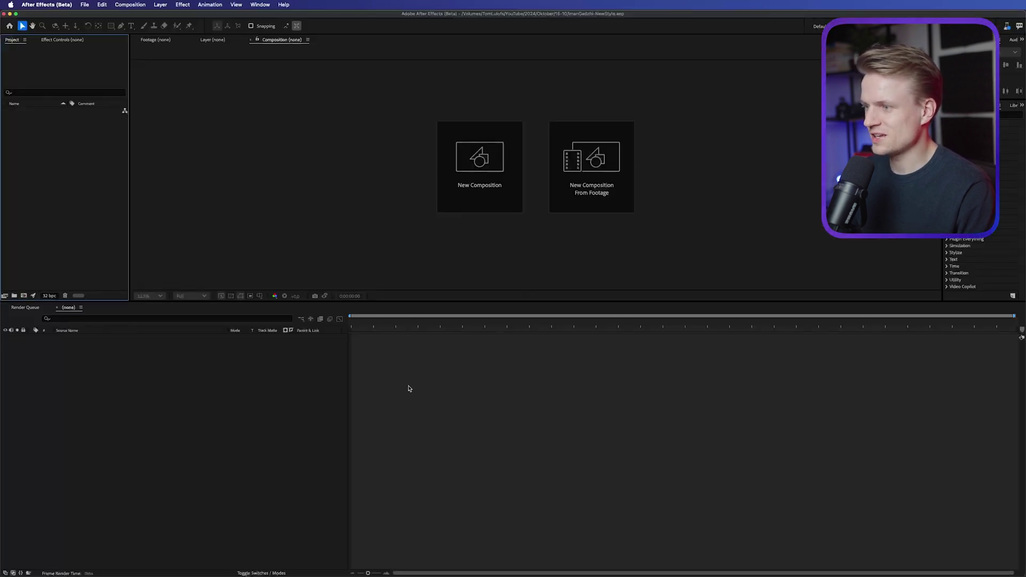
Create a new composition with the UHD (4K) 3840x2160, 25 fps preset
left_click(477, 166)
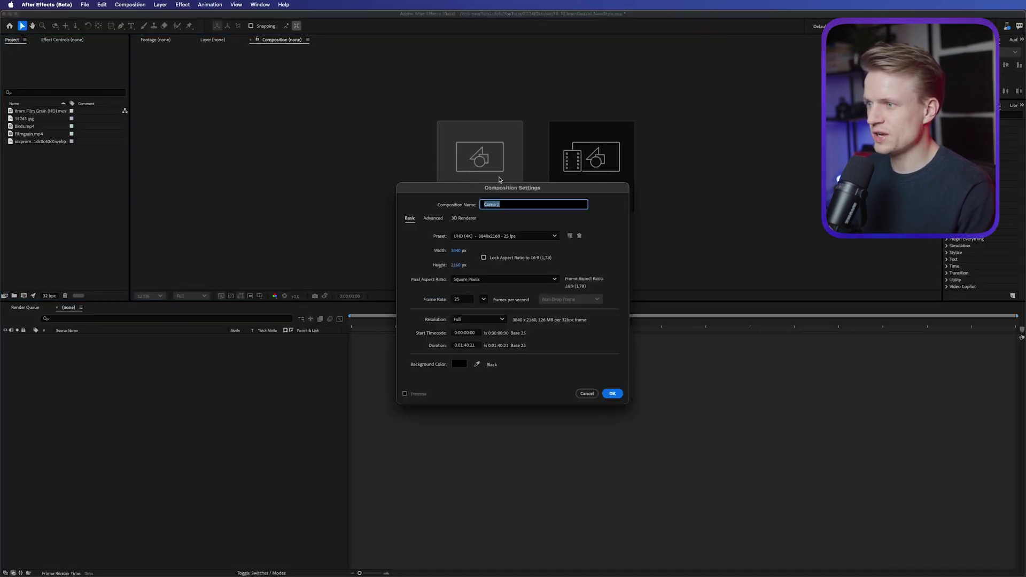
left_click(454, 237)
left_click(486, 305)
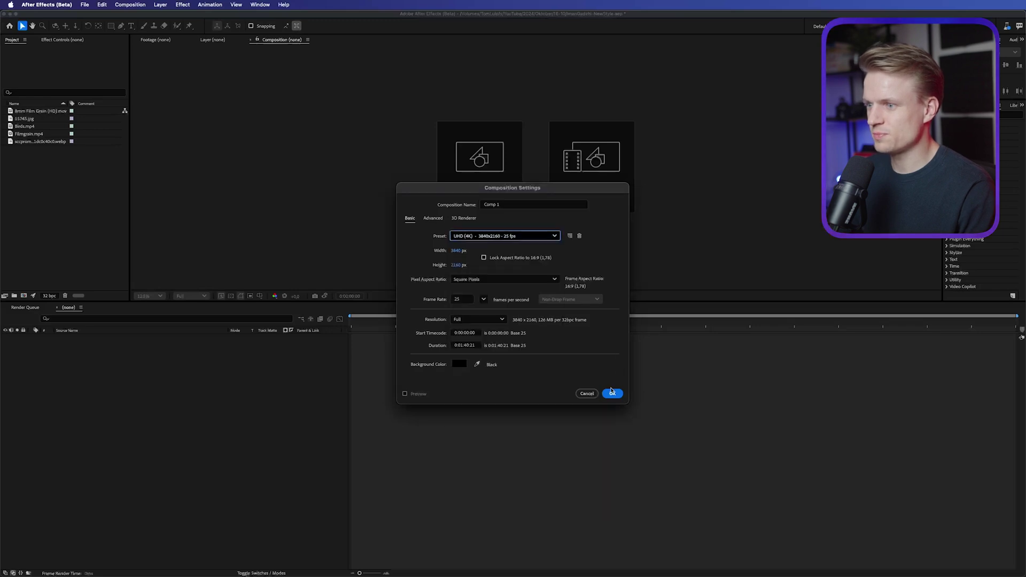
left_click(612, 393)
Import Iman Sovereign.psd as Composition - Retain Layer Sizes with editable layer styles
key("super+Tab")
left_click_drag(743, 146, 37, 192)
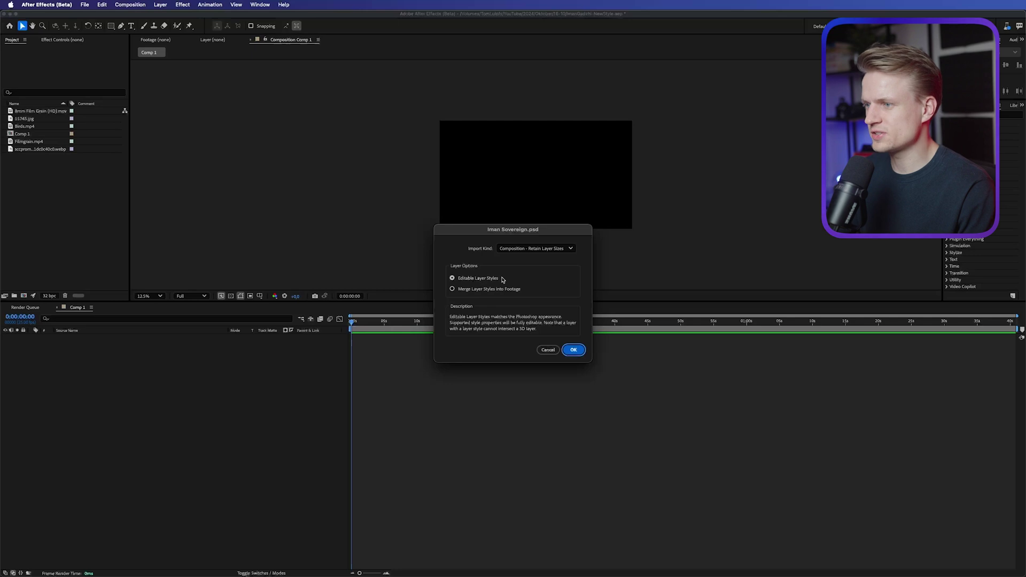
left_click(532, 248)
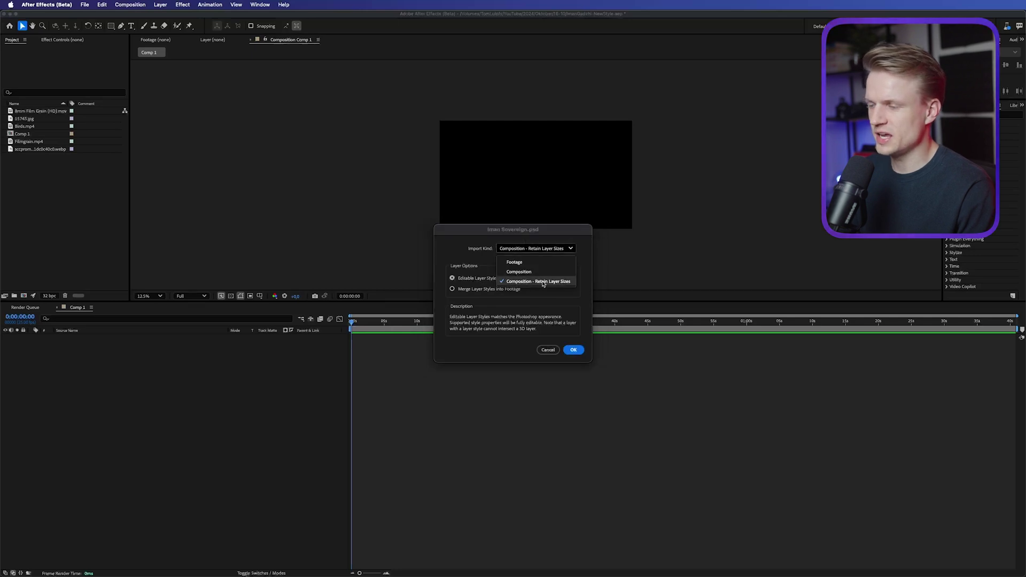
left_click(548, 282)
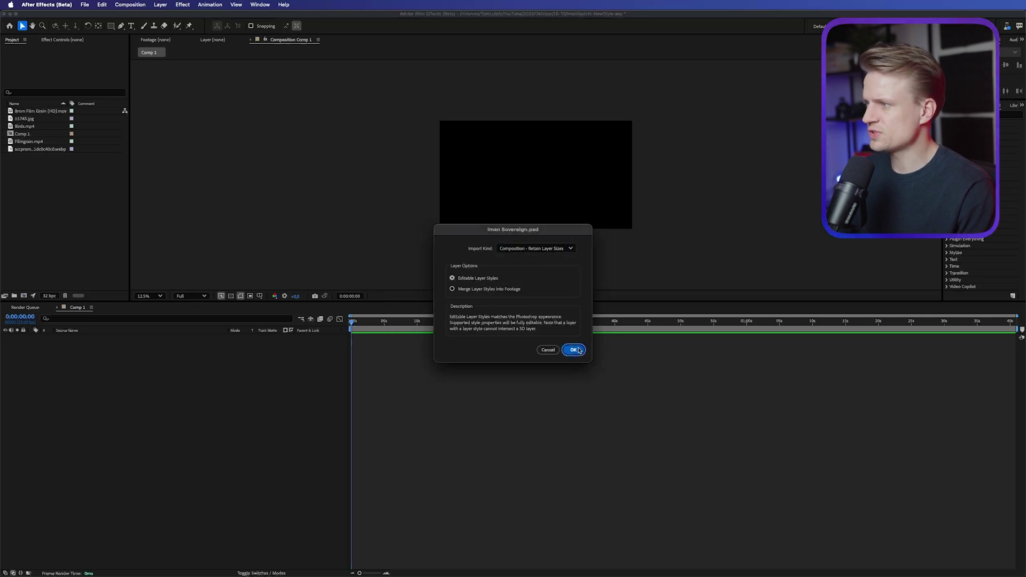
left_click(573, 350)
Copy the Foreground and Background layers from the Iman Sovereign composition into Comp 1
double_click(43, 149)
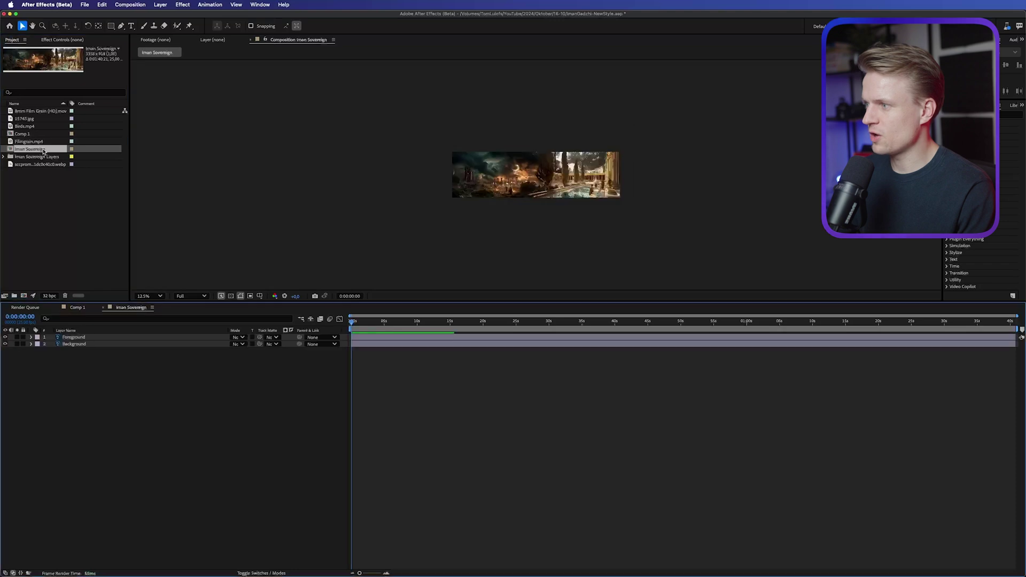
left_click(80, 337)
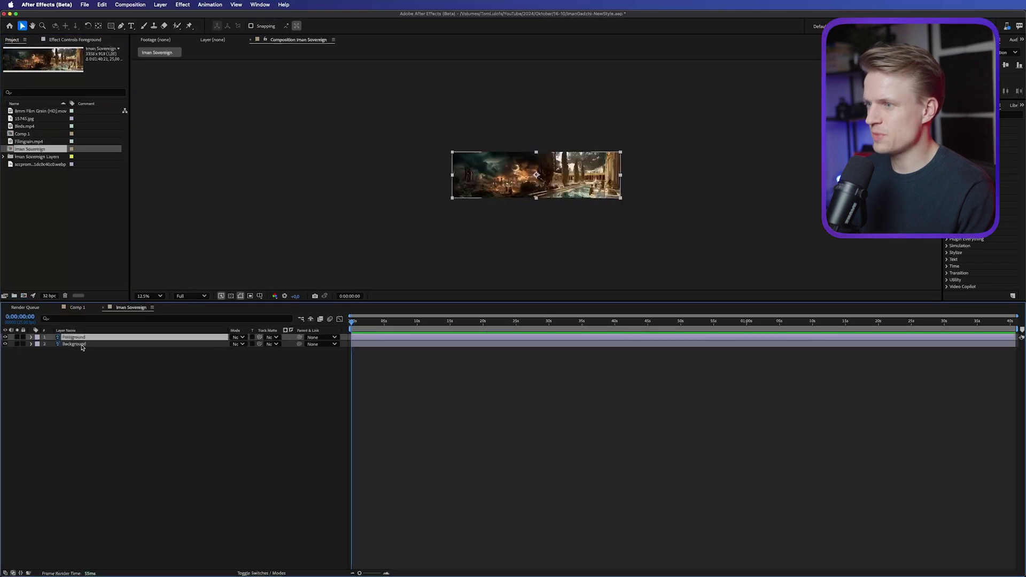
left_click(81, 344, "shift")
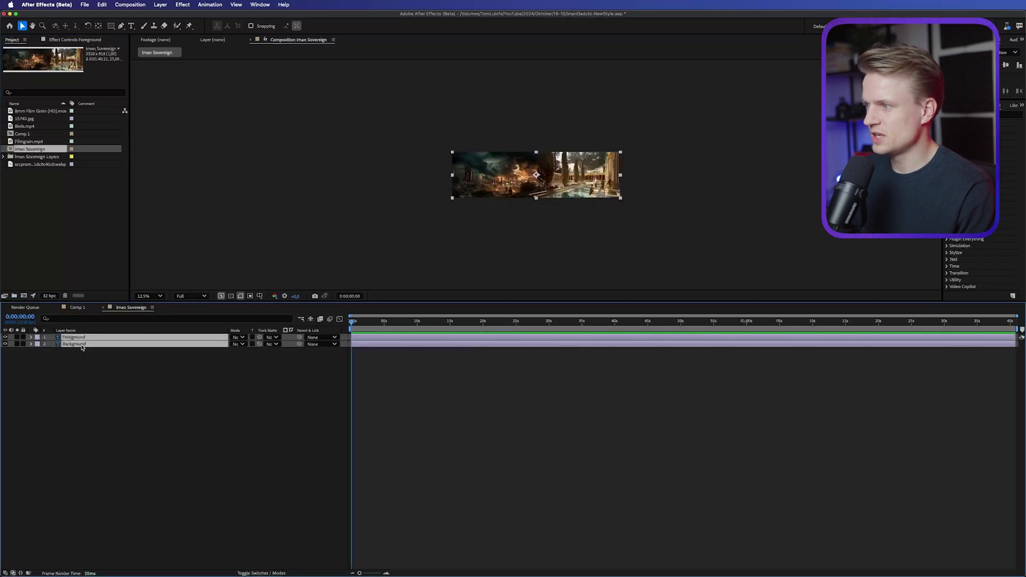
left_click(78, 308)
key("cmd+v")
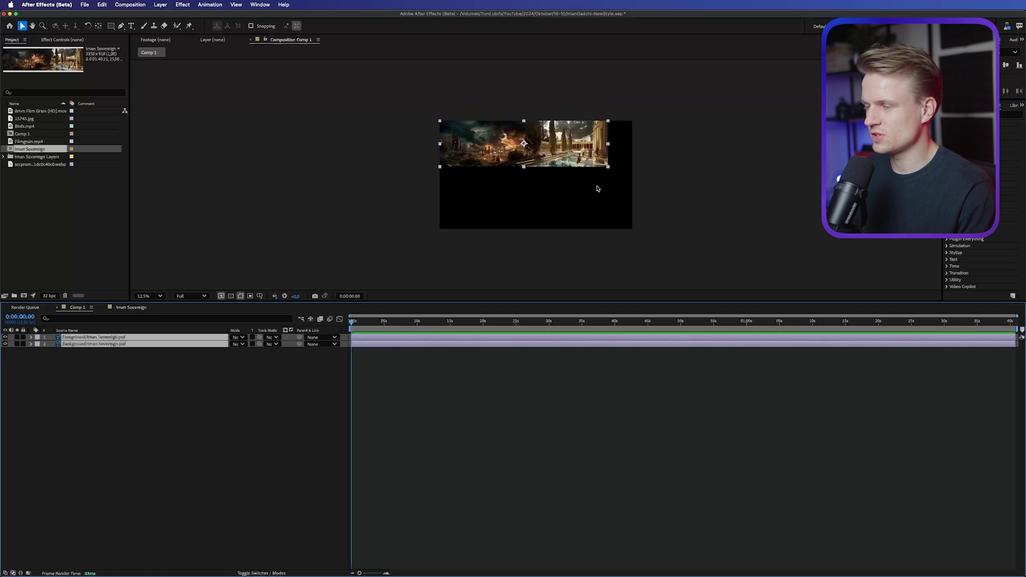
Move both panorama layers together to about the middle of the composition frame
left_click_drag(509, 167, 437, 159)
left_click_drag(472, 106, 503, 172)
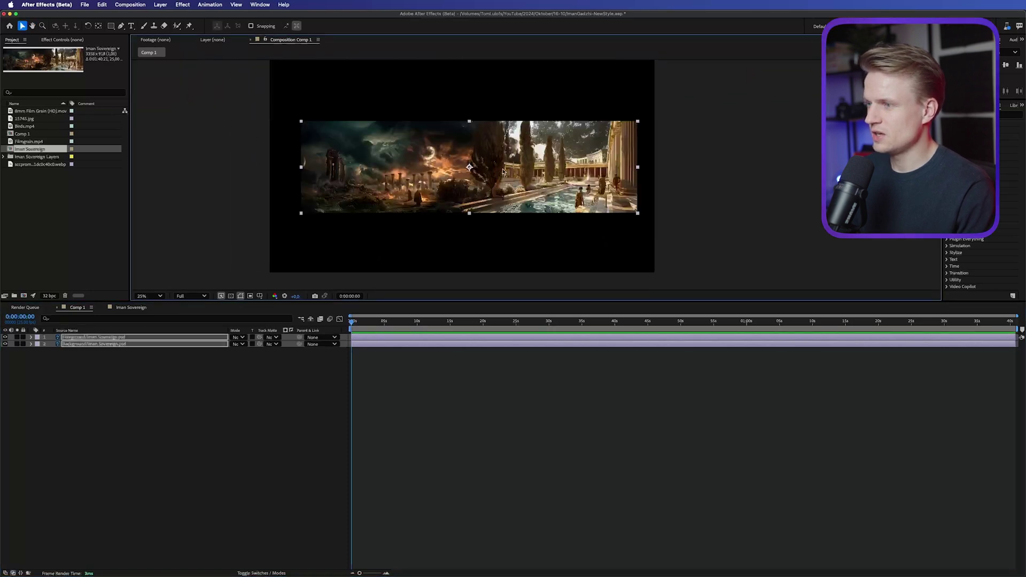
left_click_drag(417, 163, 425, 166)
left_click_drag(434, 163, 424, 159)
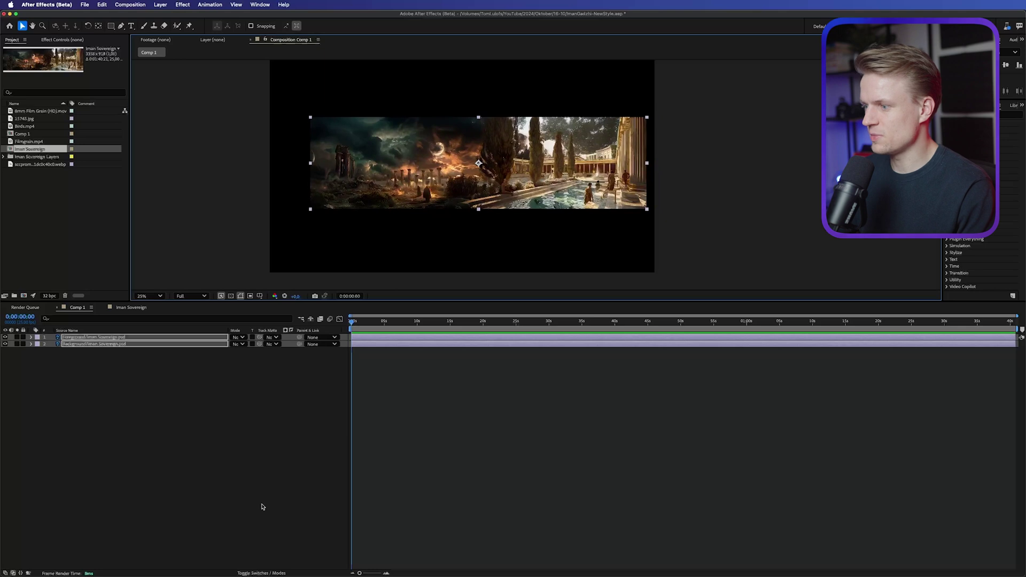
Fit both panorama layers to the composition height and shift them sideways so the ruins half fills the frame
key("F4")
right_click(172, 346)
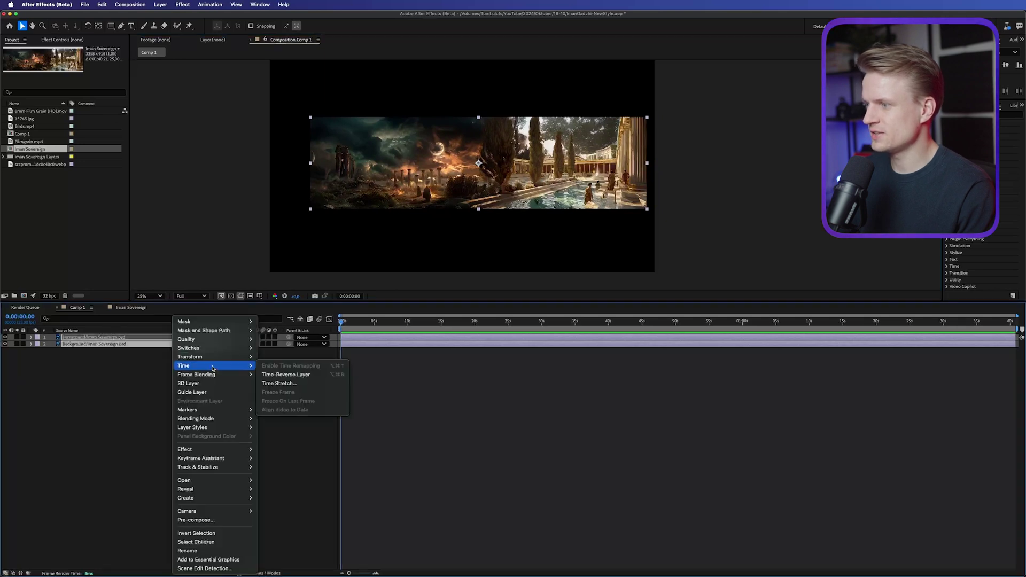
mouse_move(235, 357)
left_click(296, 484)
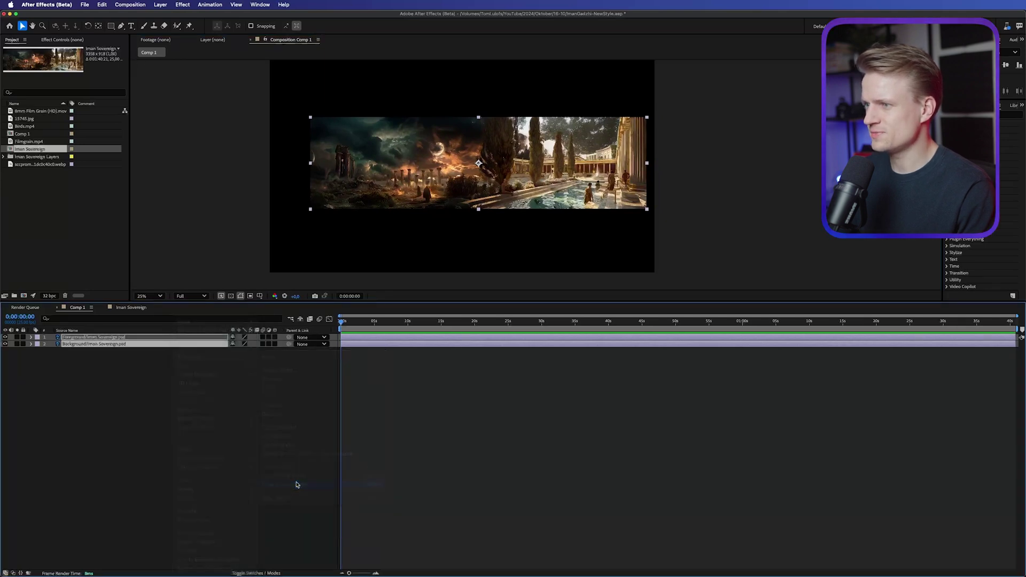
key("comma")
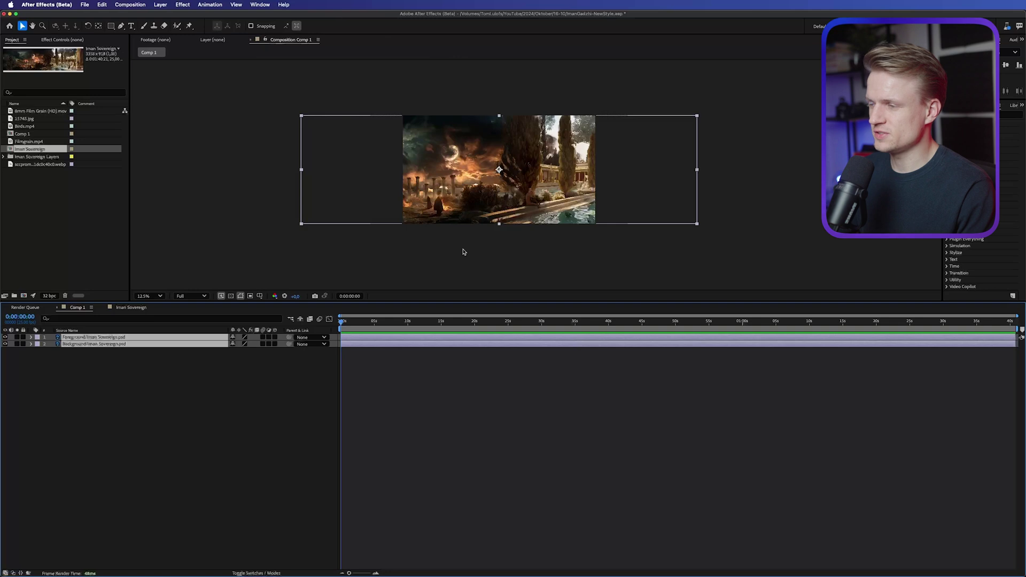
left_click_drag(428, 181, 514, 187)
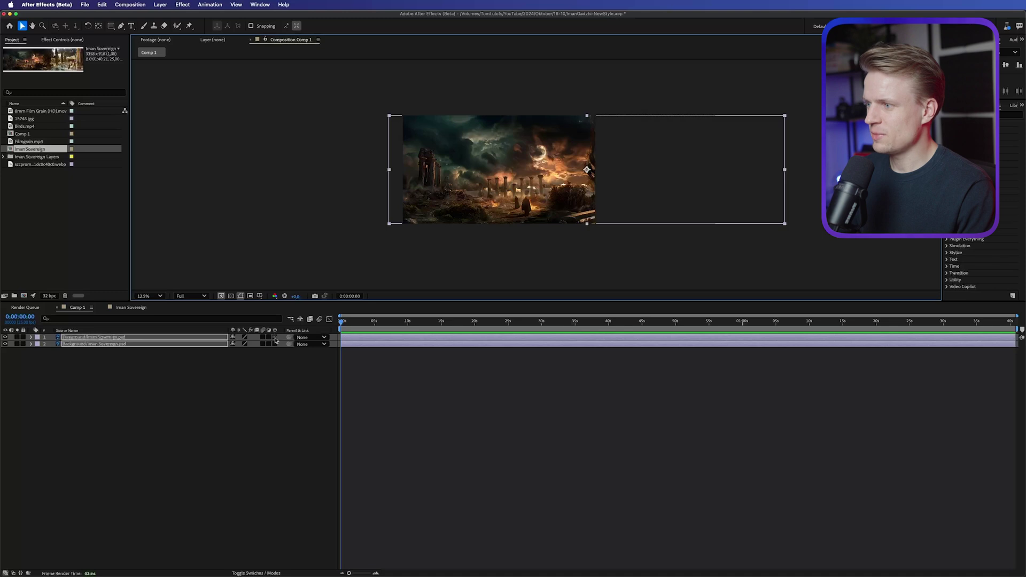
Make the Foreground and Background layers 3D, keeping the layer switches shown, and deselect them
left_click(275, 338)
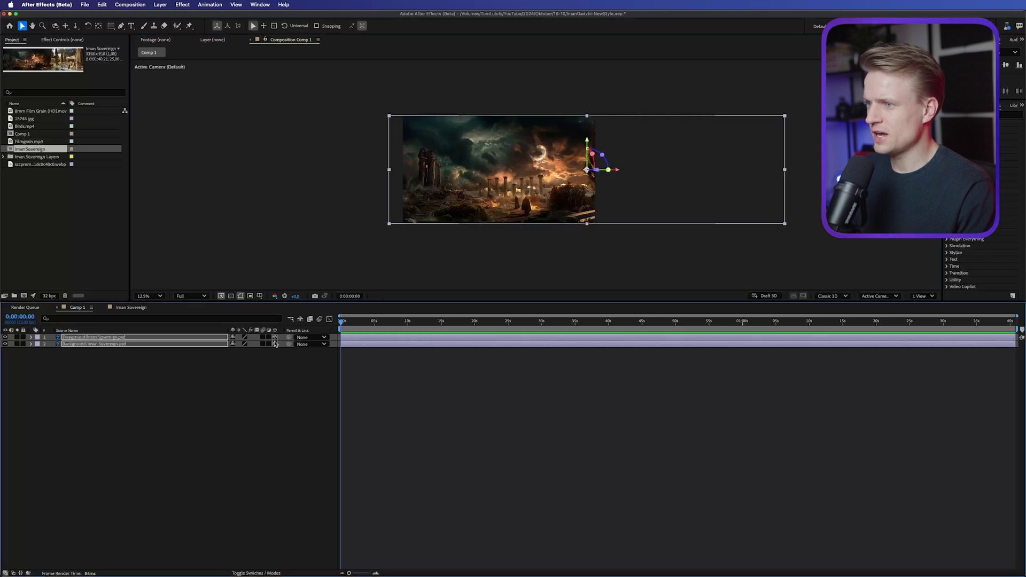
left_click(247, 572)
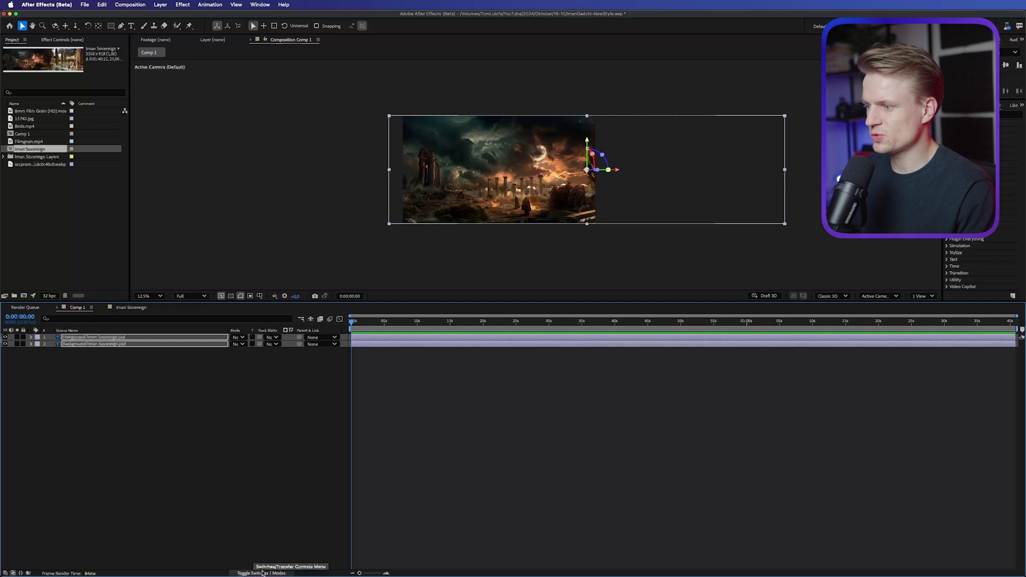
left_click(262, 572)
left_click(219, 130)
Create a One-Node Camera with the 50mm preset and depth of field disabled
left_click(160, 5)
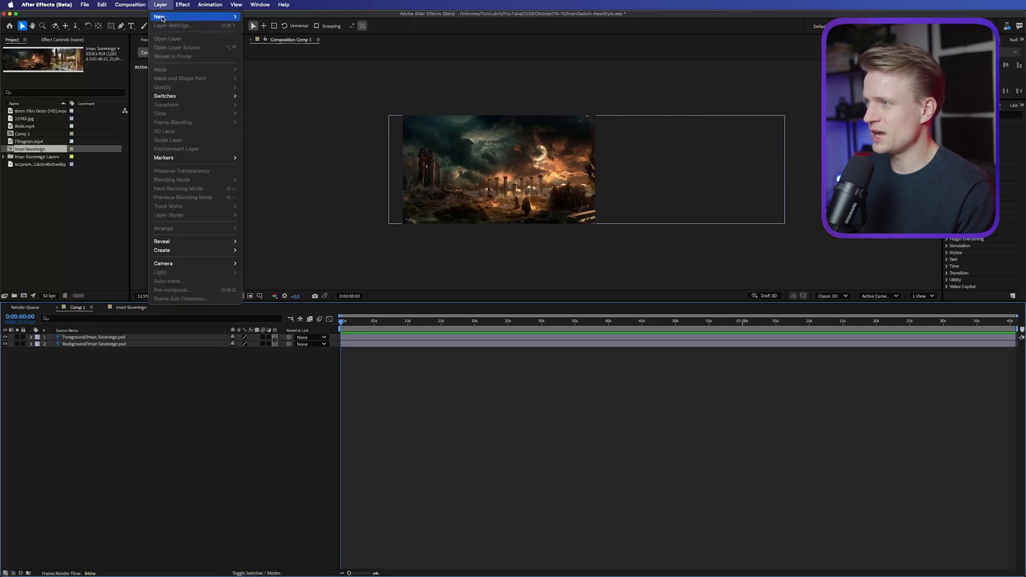
mouse_move(176, 17)
left_click(257, 43)
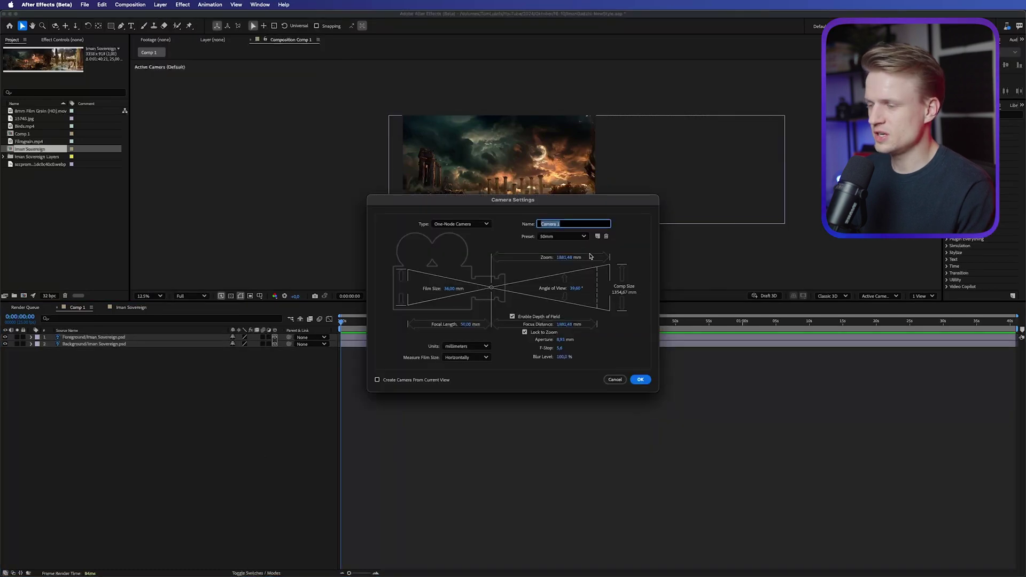
left_click(513, 317)
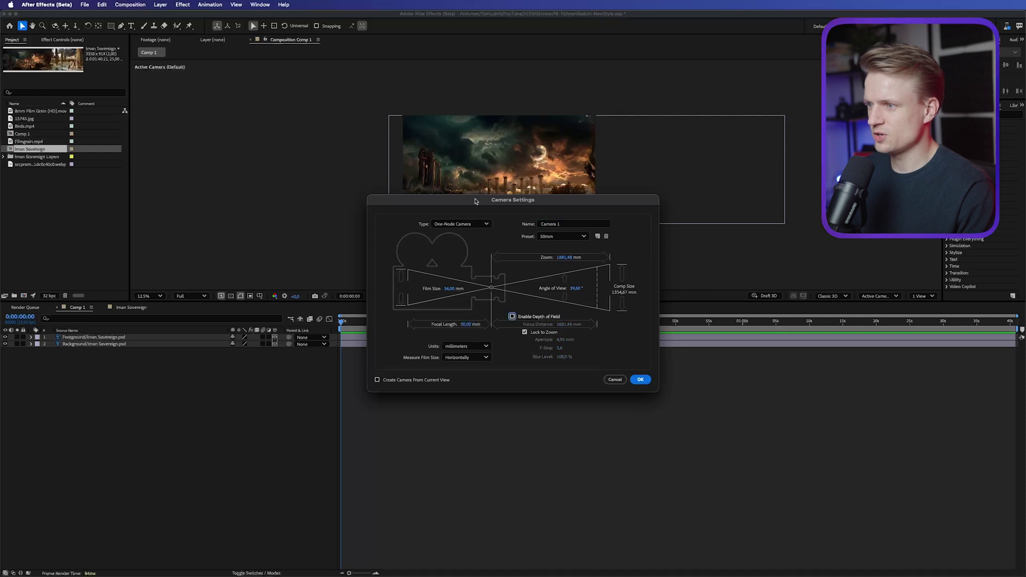
left_click(472, 224)
left_click(459, 224)
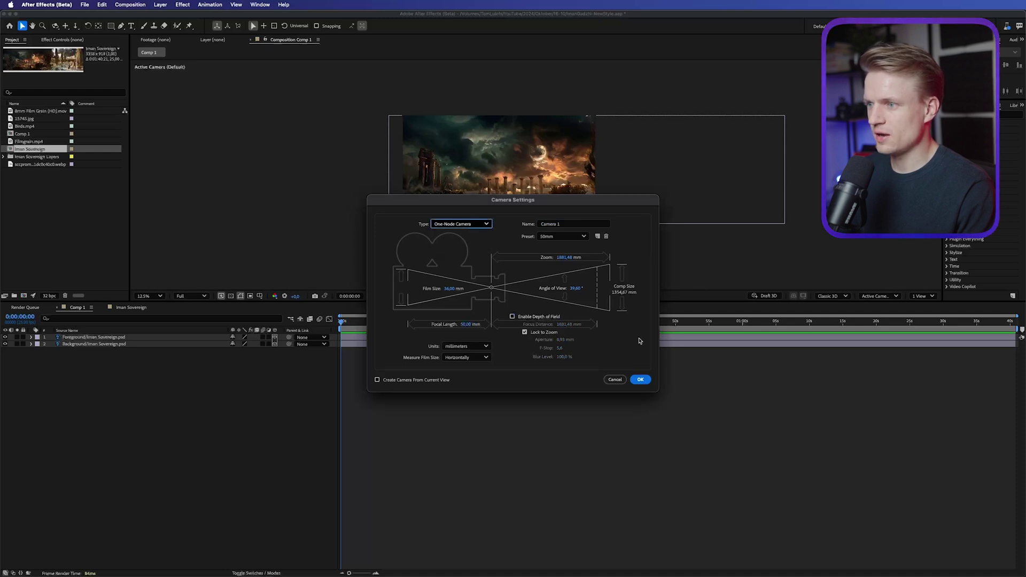
left_click(640, 380)
Push the Background layer back along its Z position behind the Foreground and scale it up to 337.3% to refill the frame
left_click(73, 351)
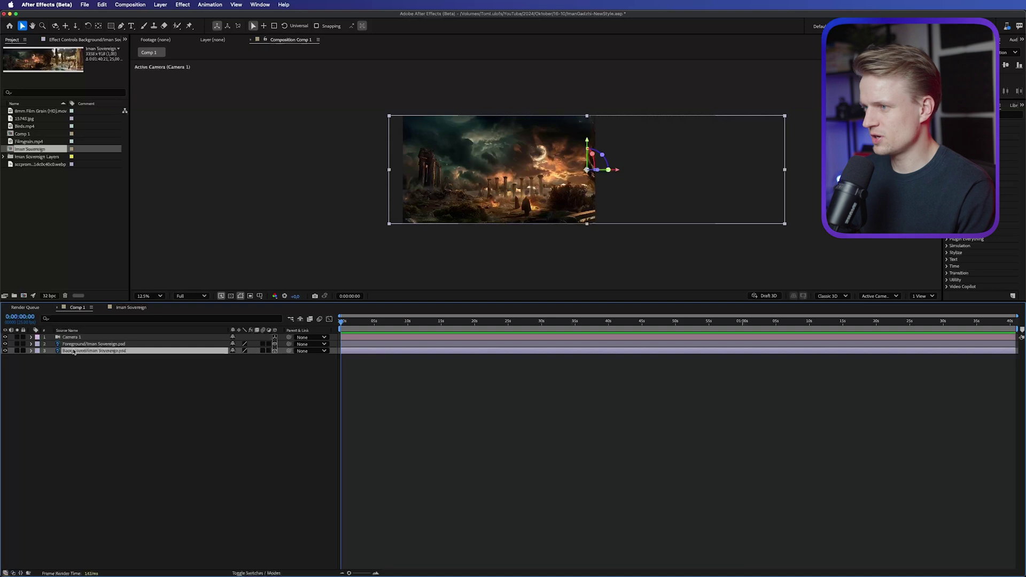
key("p")
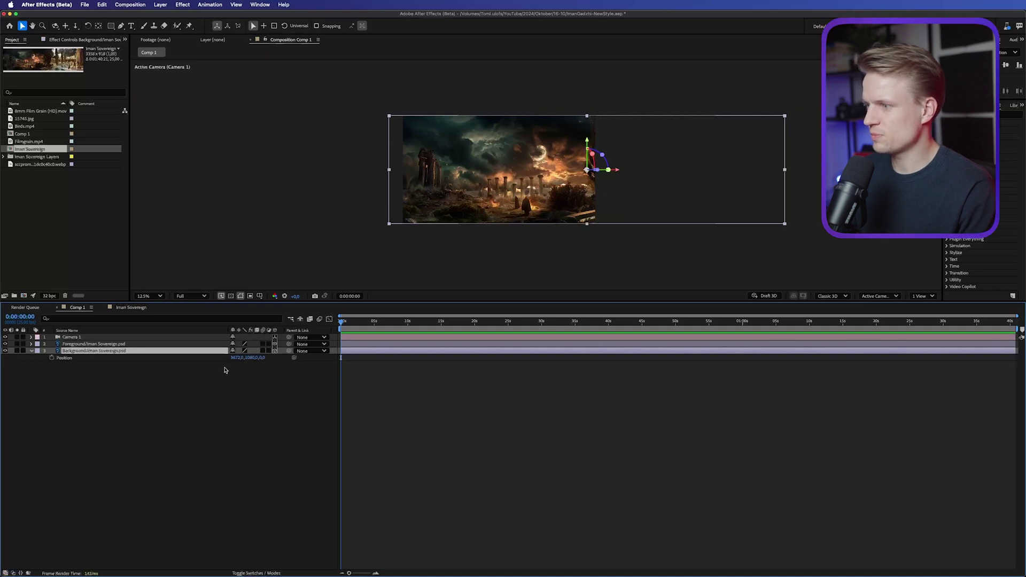
left_click_drag(258, 357, 299, 357)
left_click(261, 358)
type("200")
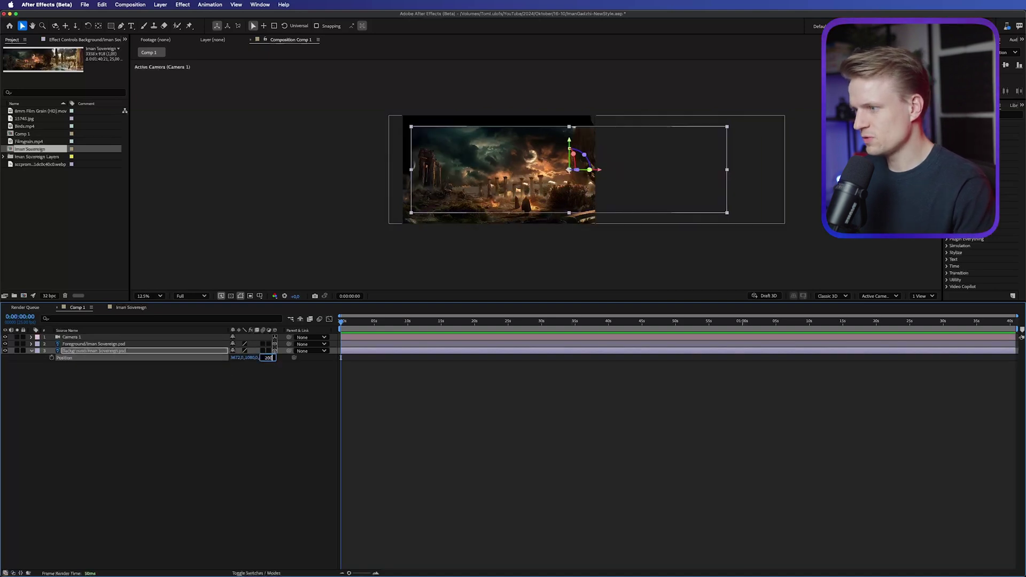
key("Return")
key("s")
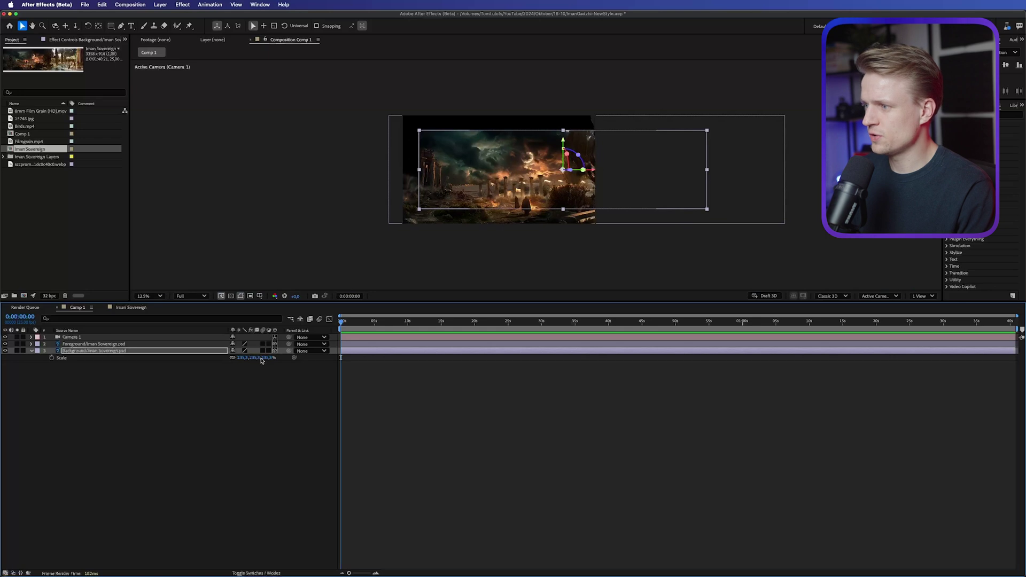
left_click_drag(263, 358, 294, 351)
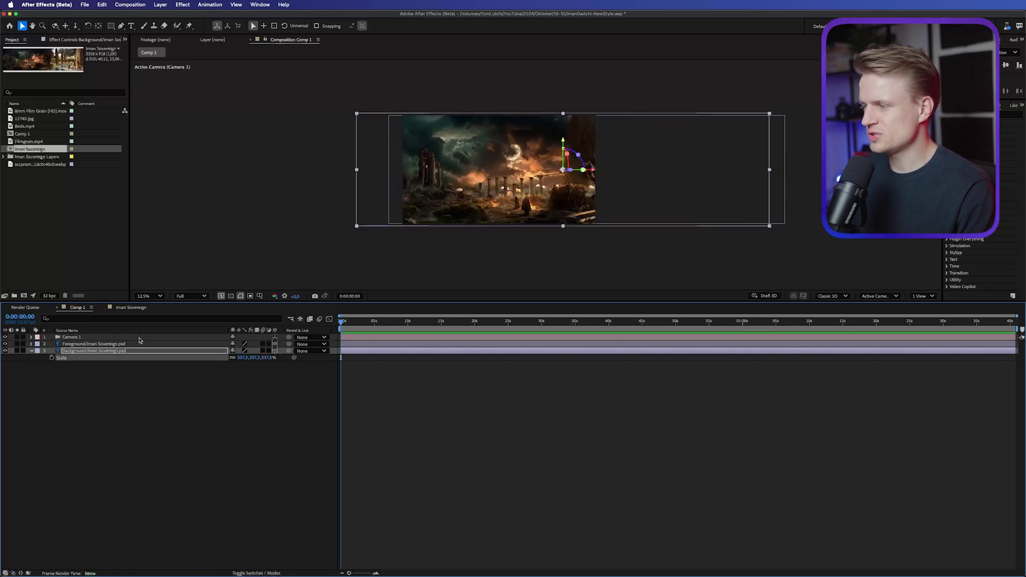
Try shifting the camera's X position across to the courtyard to preview the parallax, and undo the move
left_click(82, 337)
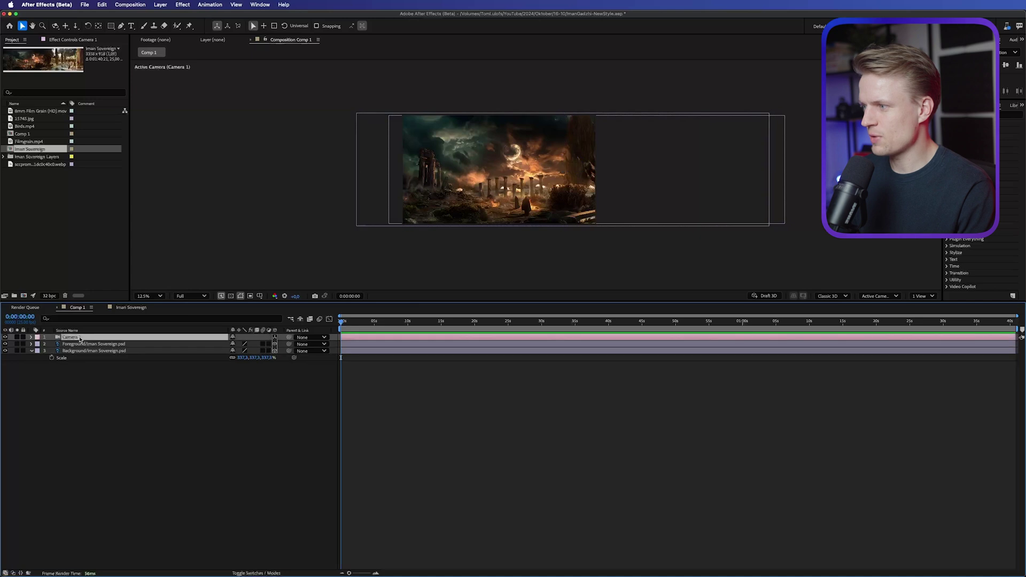
key("p")
left_click_drag(238, 343, 547, 311)
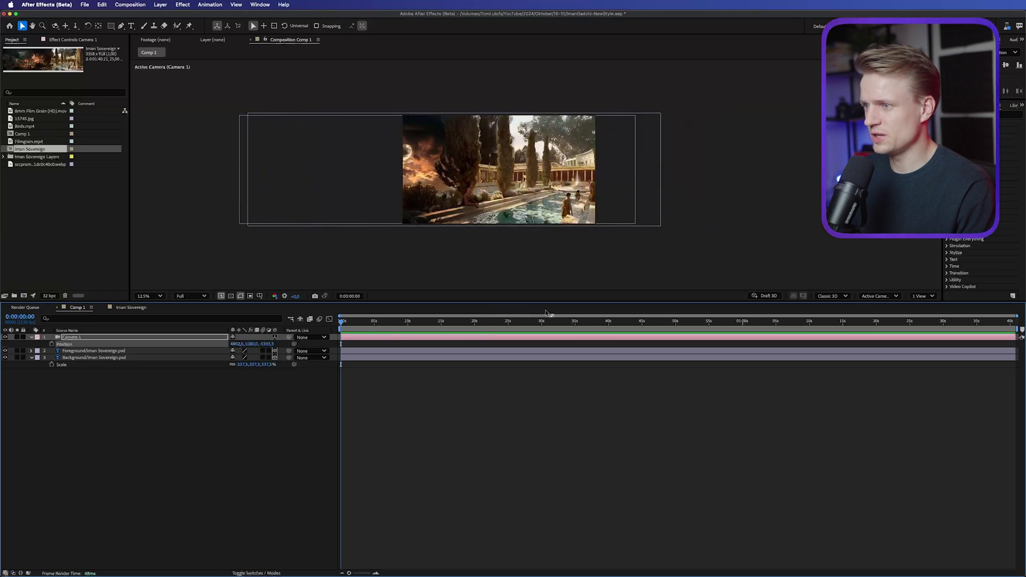
key("super+z")
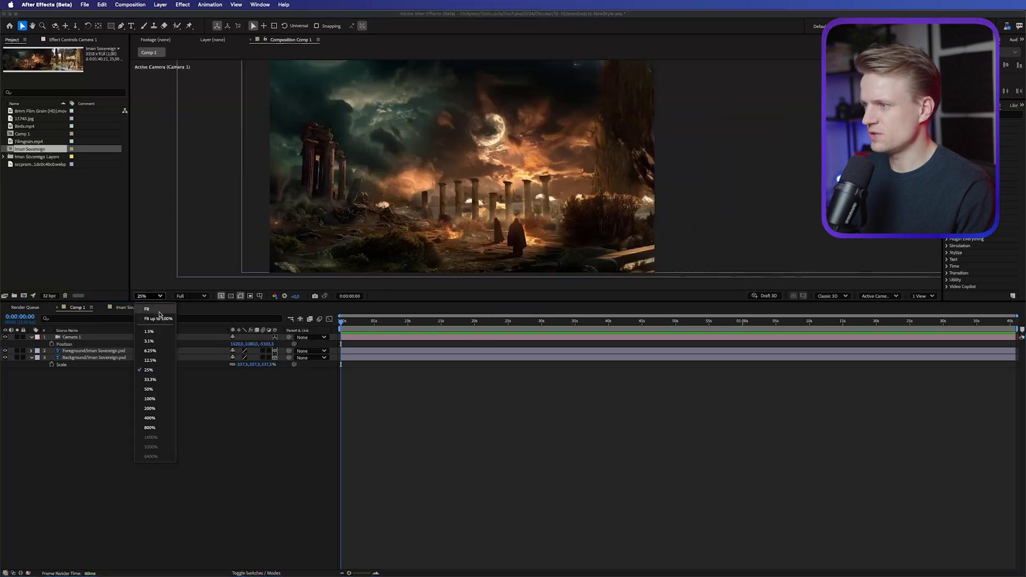
Enlarge the composition viewer with magnification set to Fit up to 100%, and select the camera layer
left_click(157, 318)
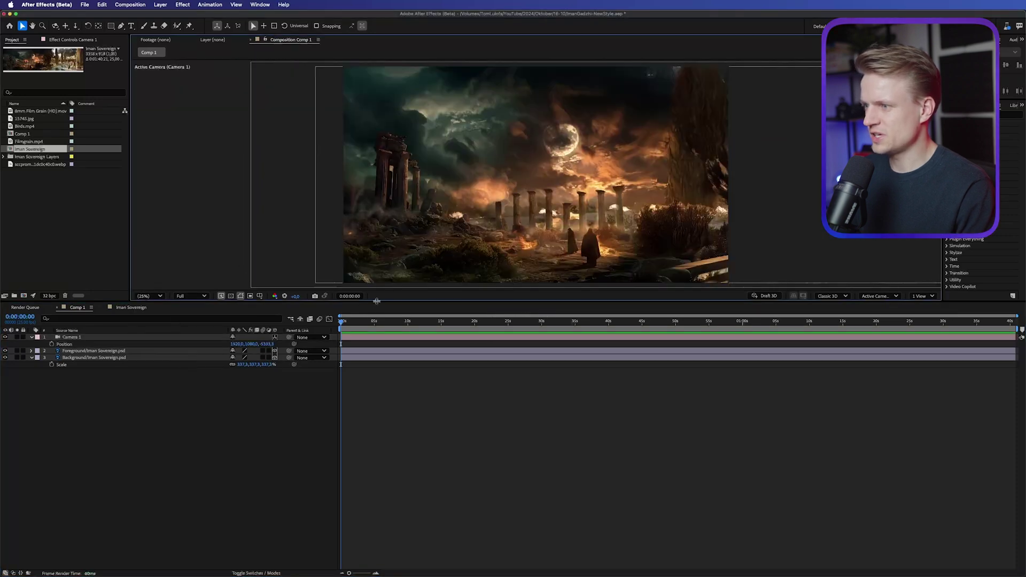
left_click_drag(382, 302, 384, 381)
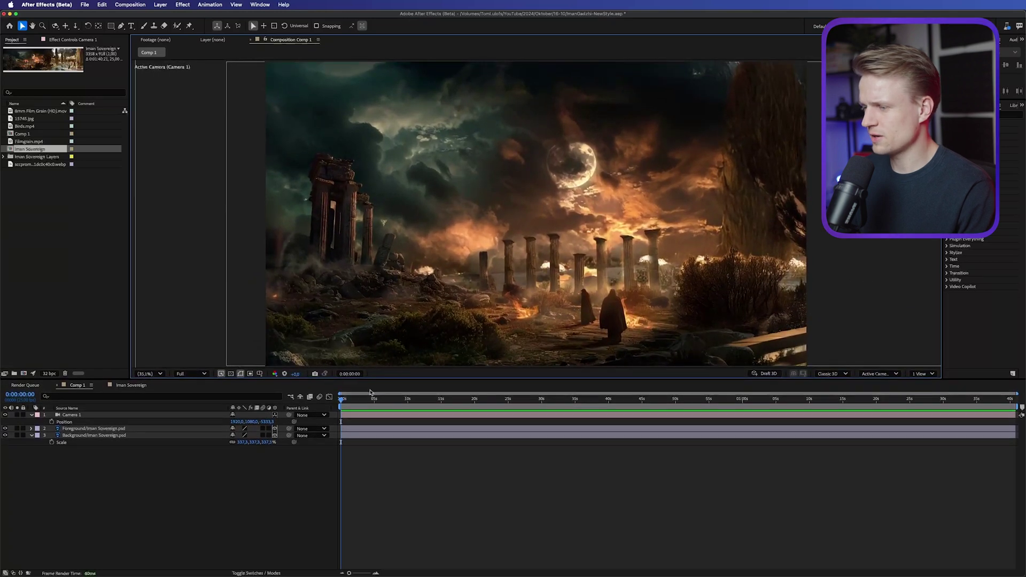
left_click(365, 414)
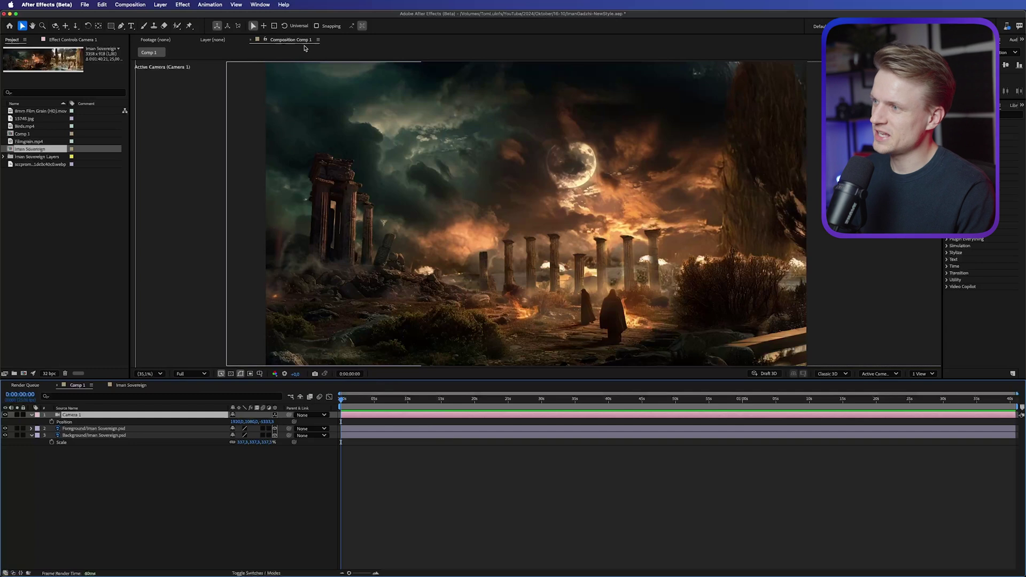
Add the vintage chess piece image to Comp 1 and place it over the dark sky left of the moon
left_click_drag(37, 164, 381, 105)
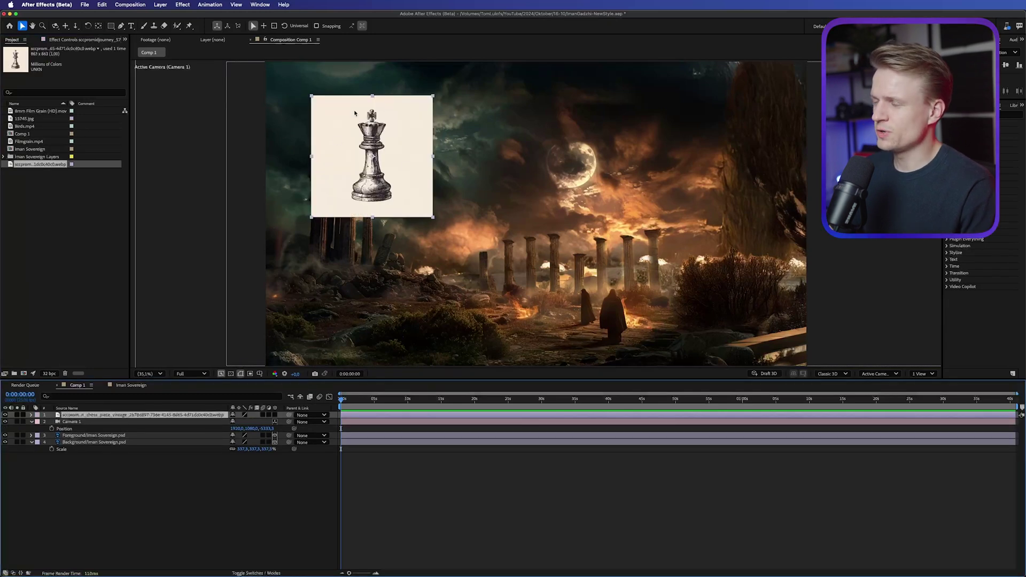
left_click_drag(374, 155, 388, 151)
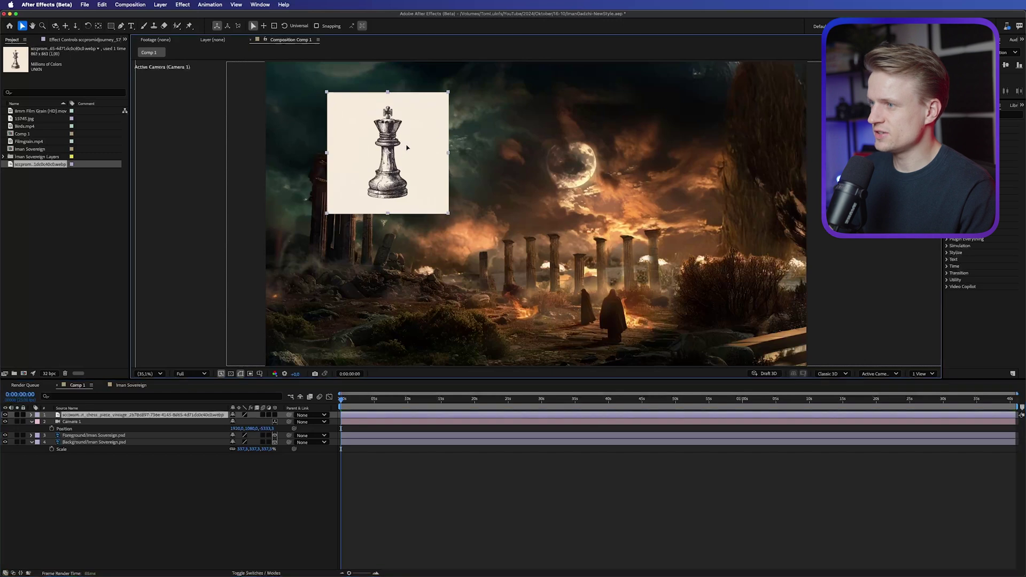
left_click(433, 462)
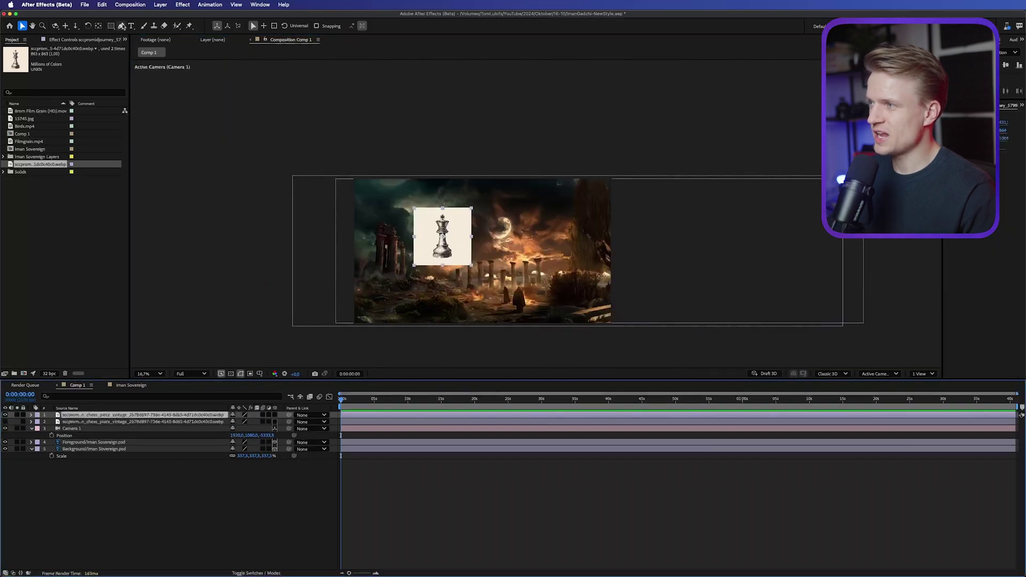
With no layer selected, ready the Pen tool and set the shape fill to the cream sampled from the chess piece image's background
key("g")
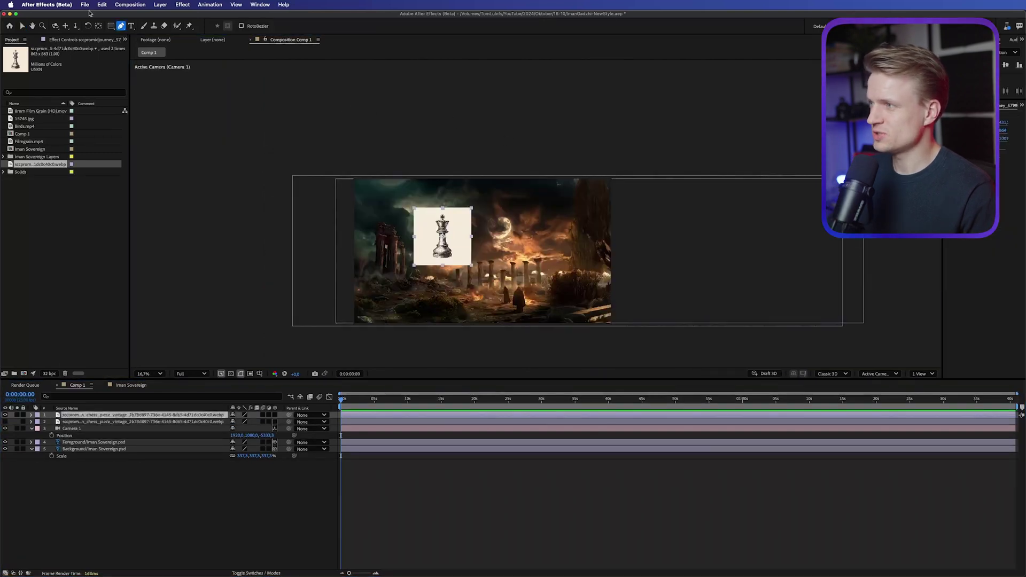
left_click(217, 486)
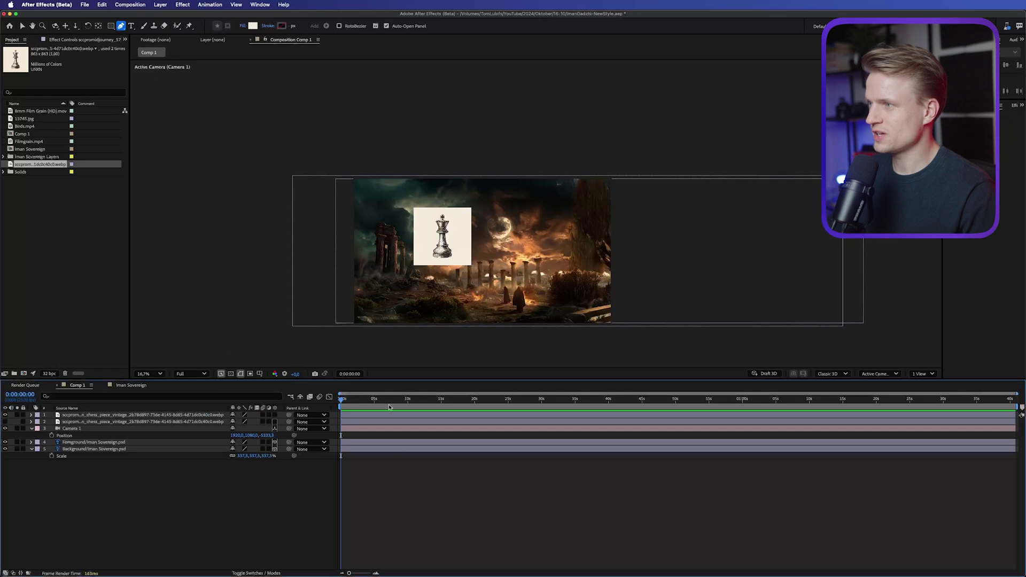
left_click(250, 26)
left_click_drag(508, 241, 470, 264)
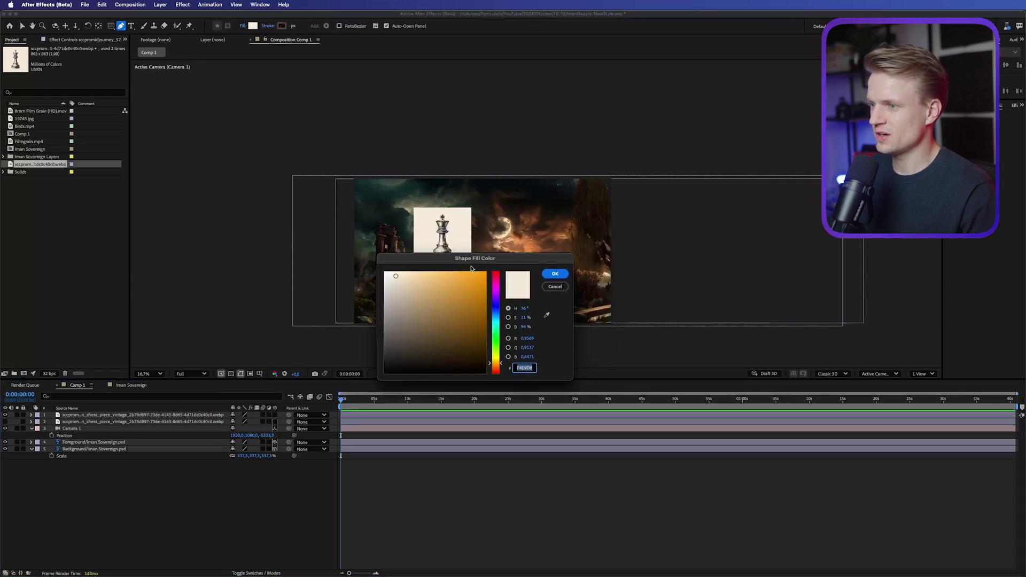
left_click(546, 315)
left_click(454, 220)
left_click(554, 273)
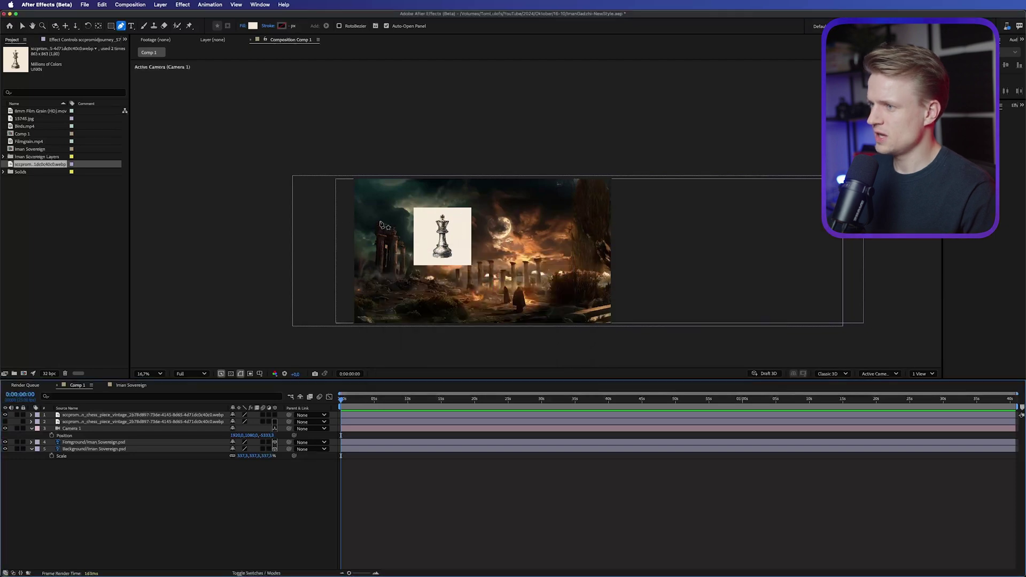
Draw a cream banner shape across the top of the scene, dipping lower at its left end and extending past the frame
left_click(344, 219)
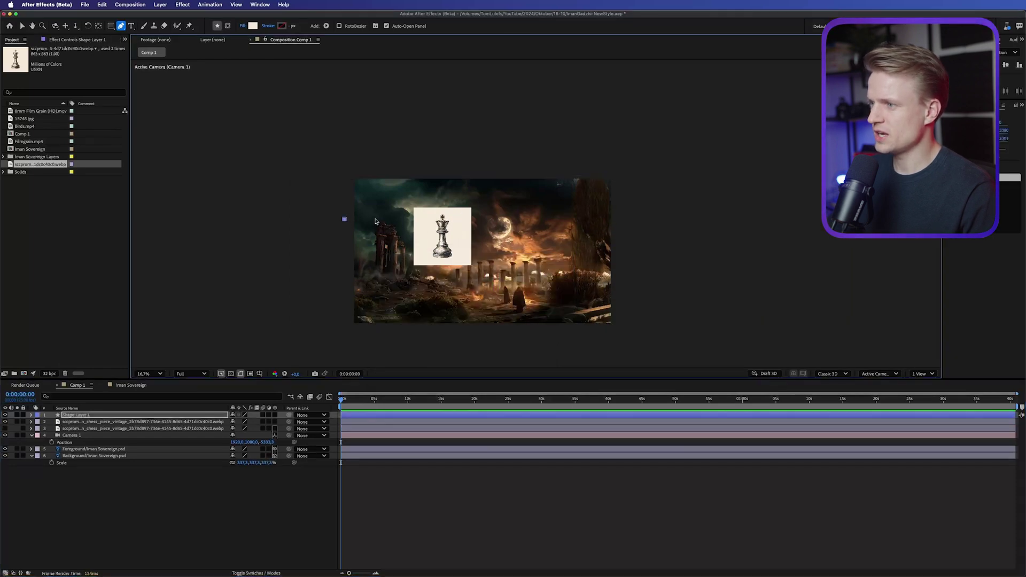
left_click(392, 215)
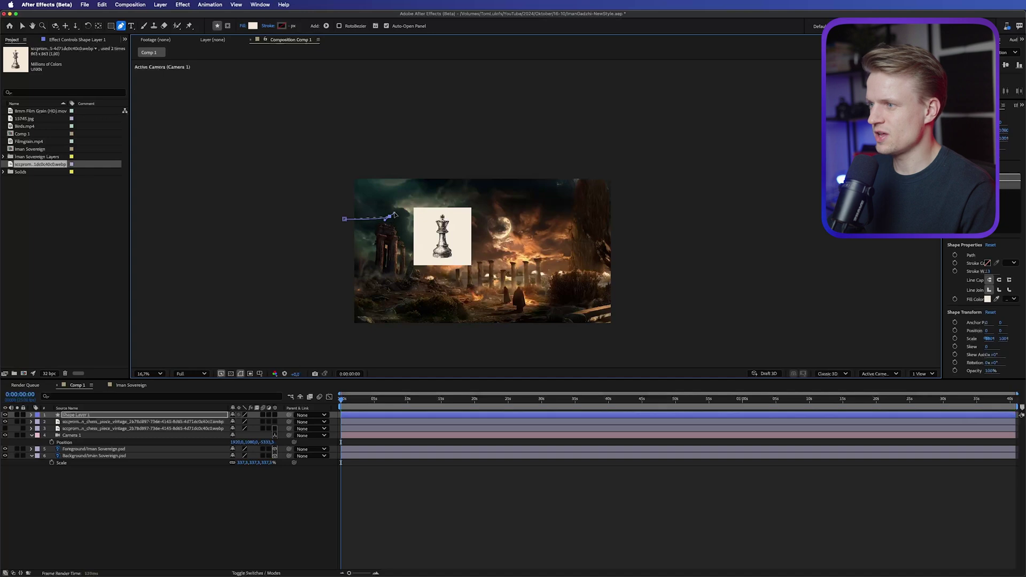
left_click_drag(405, 200, 417, 199)
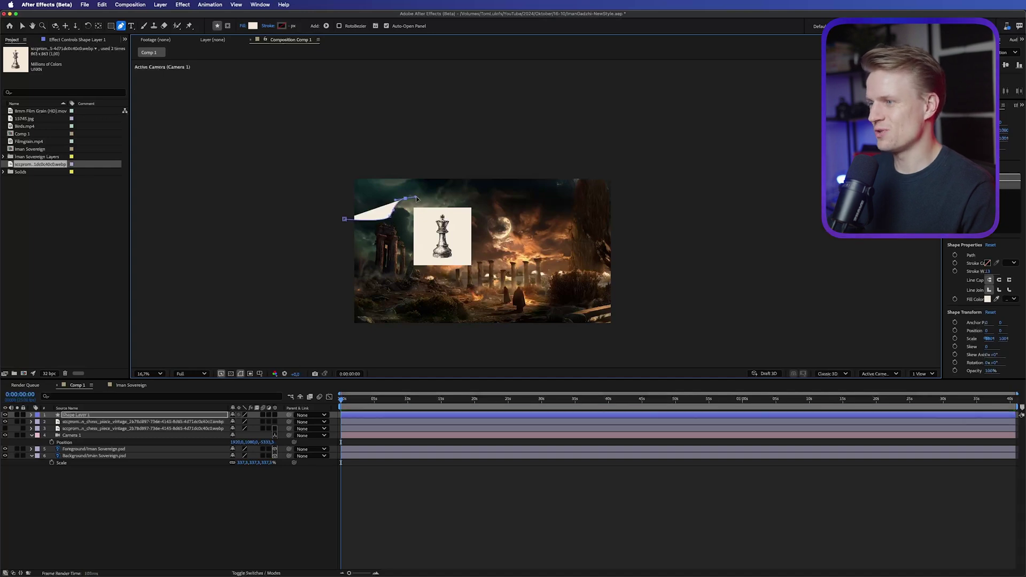
left_click(649, 201)
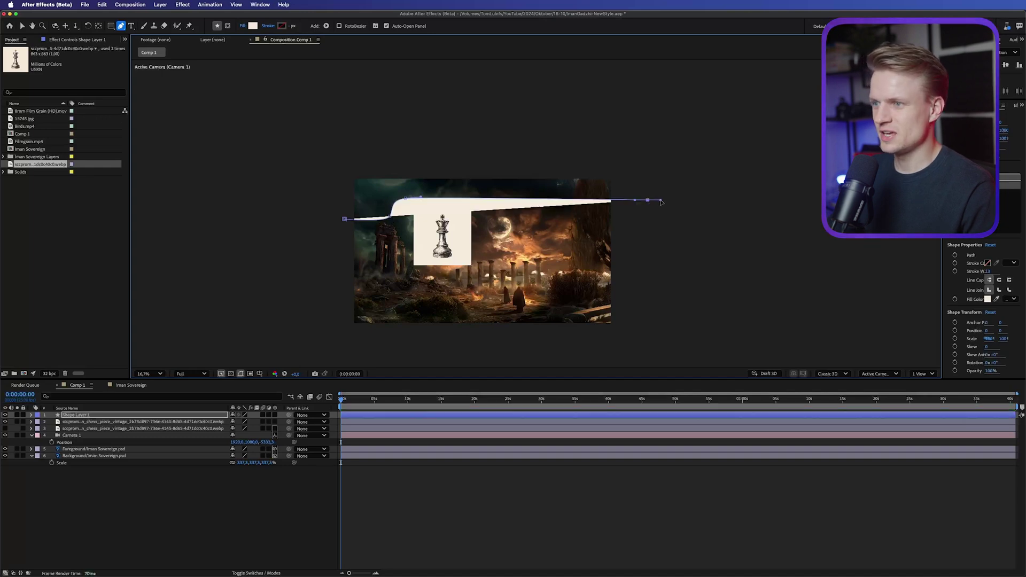
left_click(810, 202)
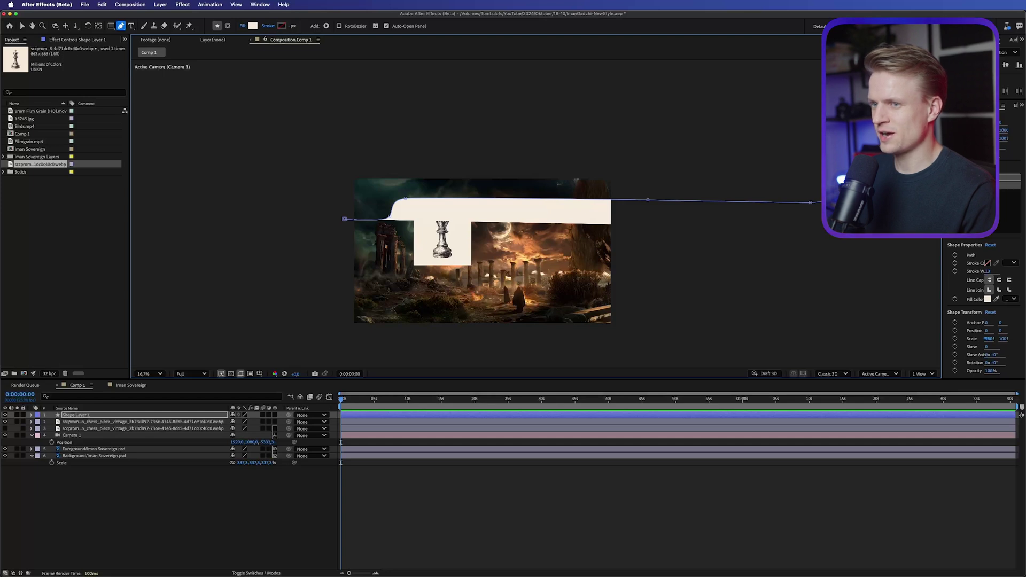
left_click(341, 149)
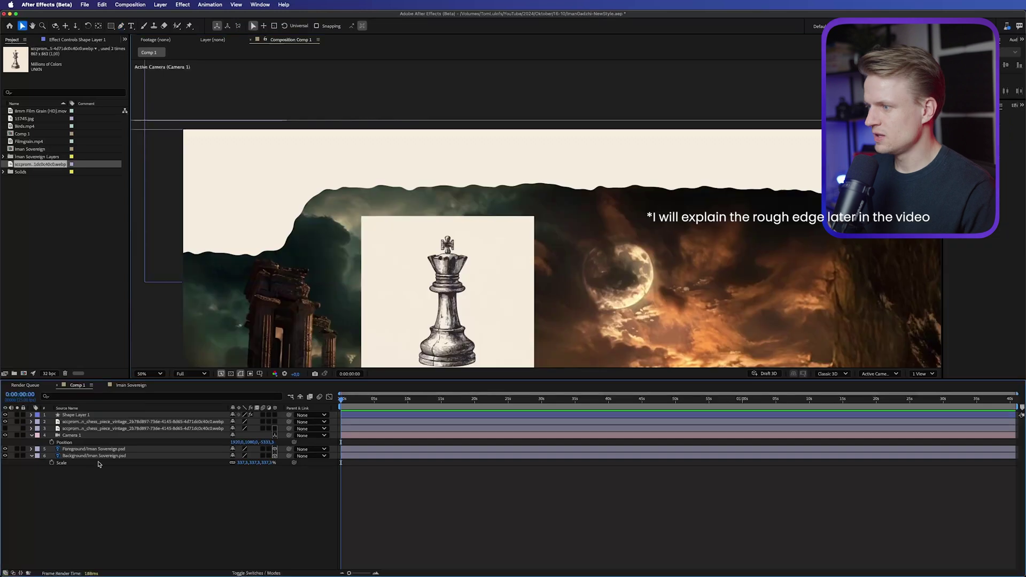
Make the chess piece layer 3D, move it into the banner's upper-left corner and stack it above the shape layer
left_click(274, 422)
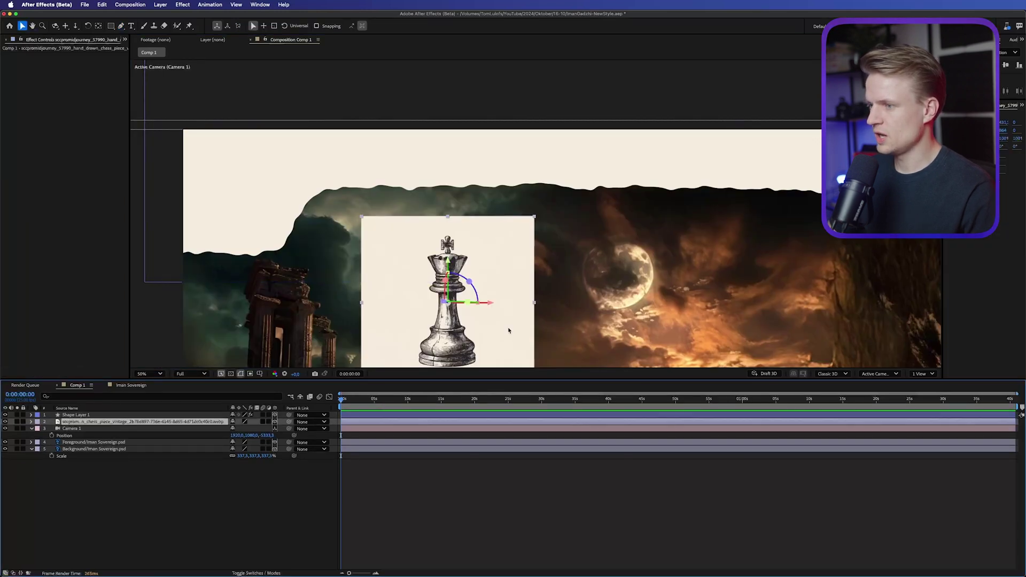
left_click_drag(502, 329, 288, 223)
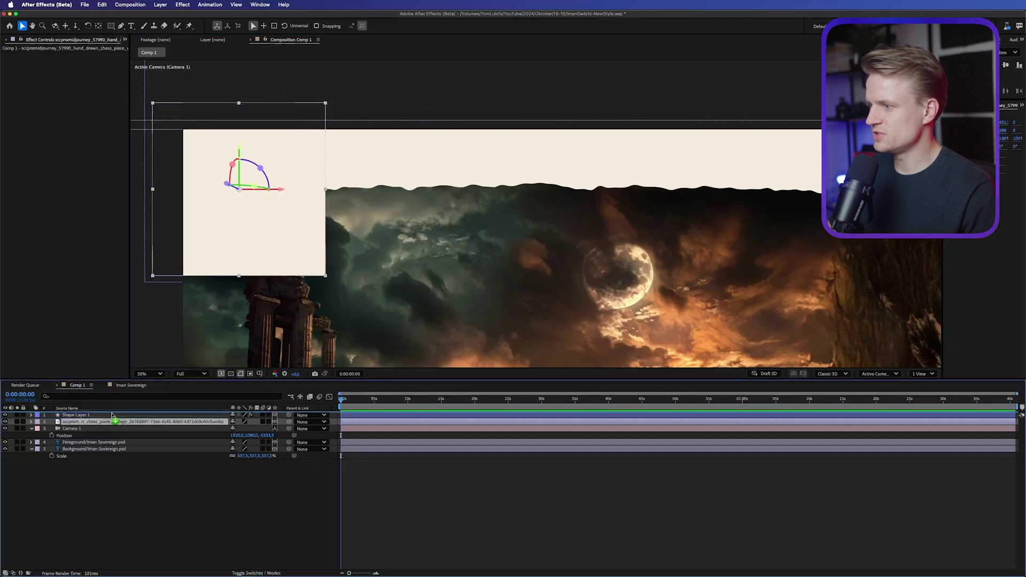
left_click_drag(112, 415, 112, 414)
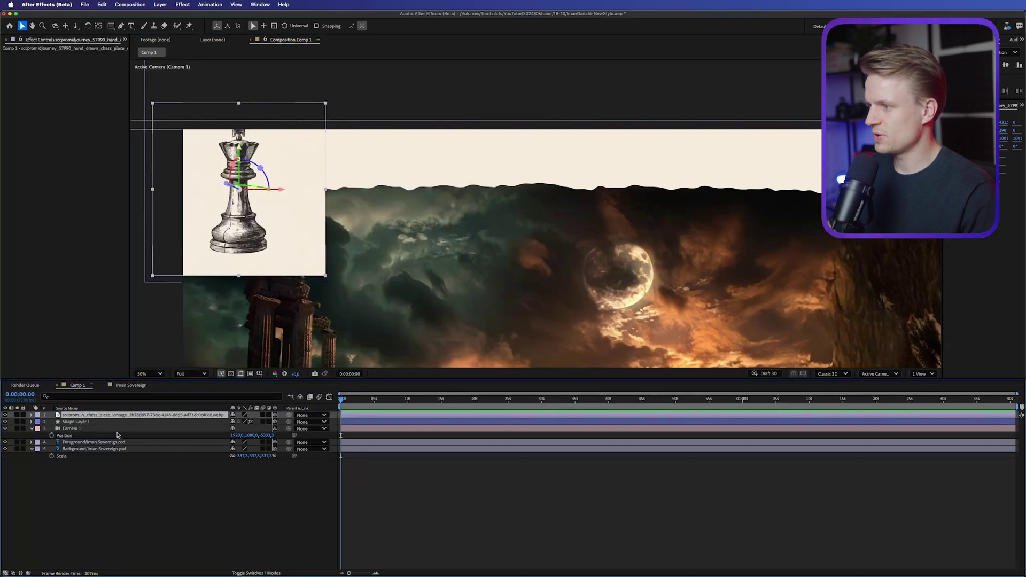
Scale the chess piece down to 47% and save the project
key("s")
left_click_drag(267, 421, 239, 421)
key("super+shift+a")
key("super+s")
Add the text "World" below the chess piece and make it a 3D layer
left_click(132, 27)
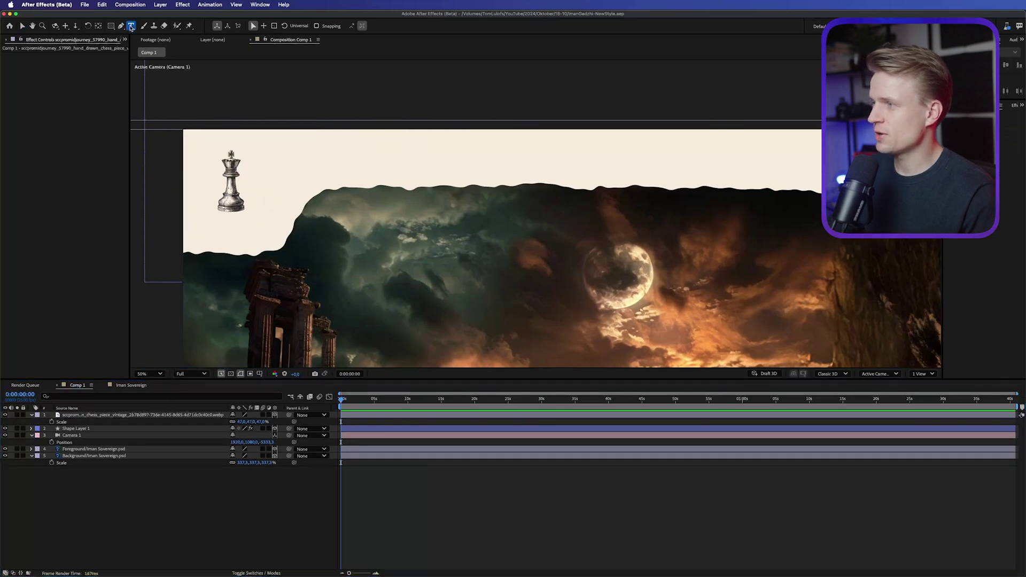
left_click(214, 227)
type("World")
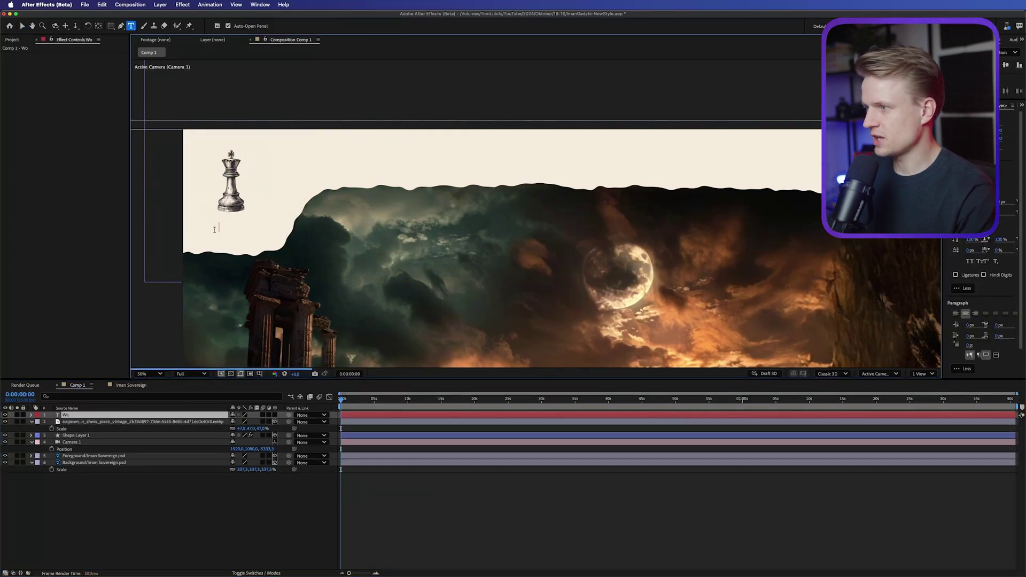
left_click(275, 414)
Set the font of the "World" text to Cinzel
scroll(263, 197, "up", 1)
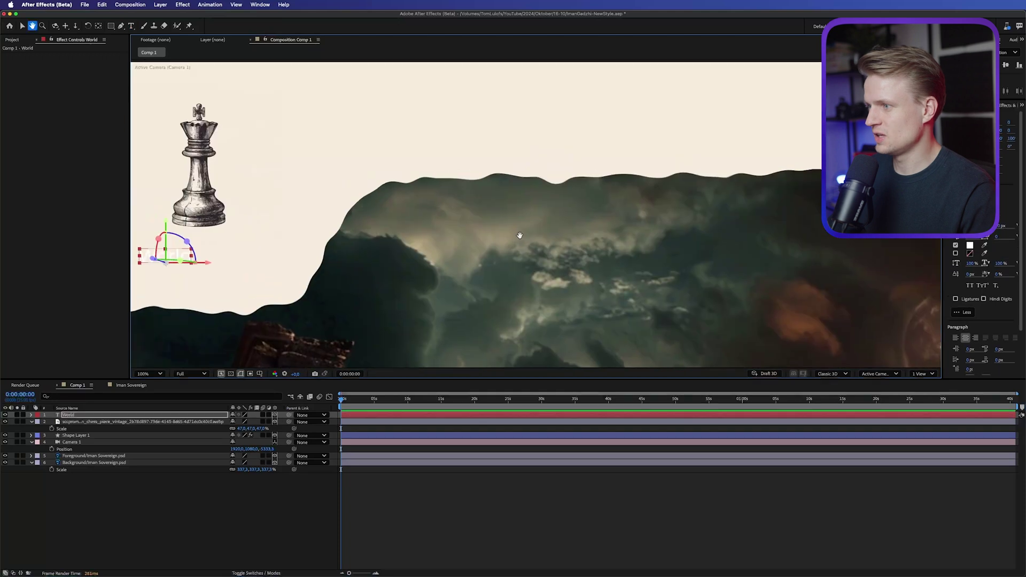
left_click_drag(518, 235, 713, 240)
left_click(1007, 106)
left_click(970, 106)
left_click(973, 201)
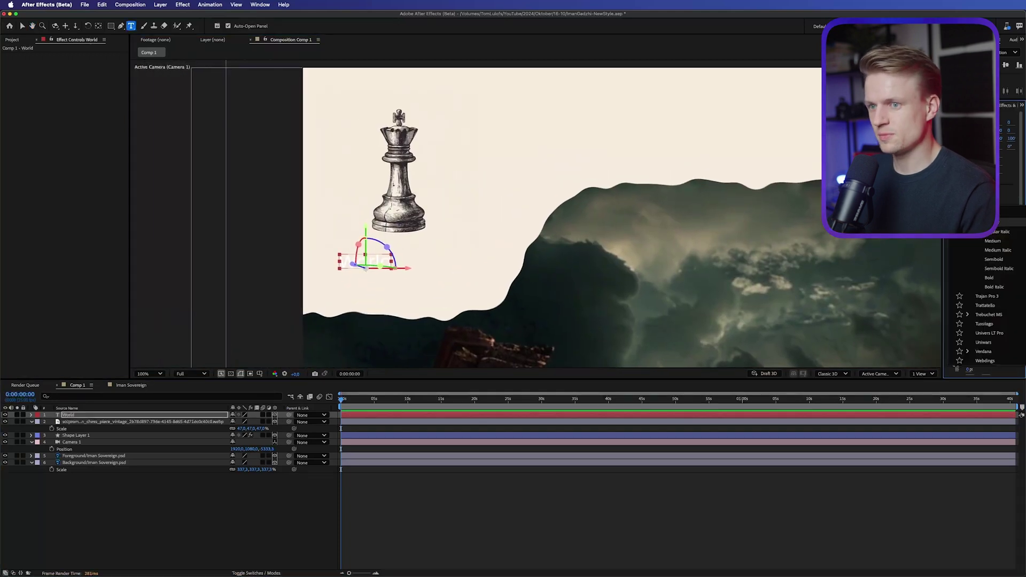
type("cin")
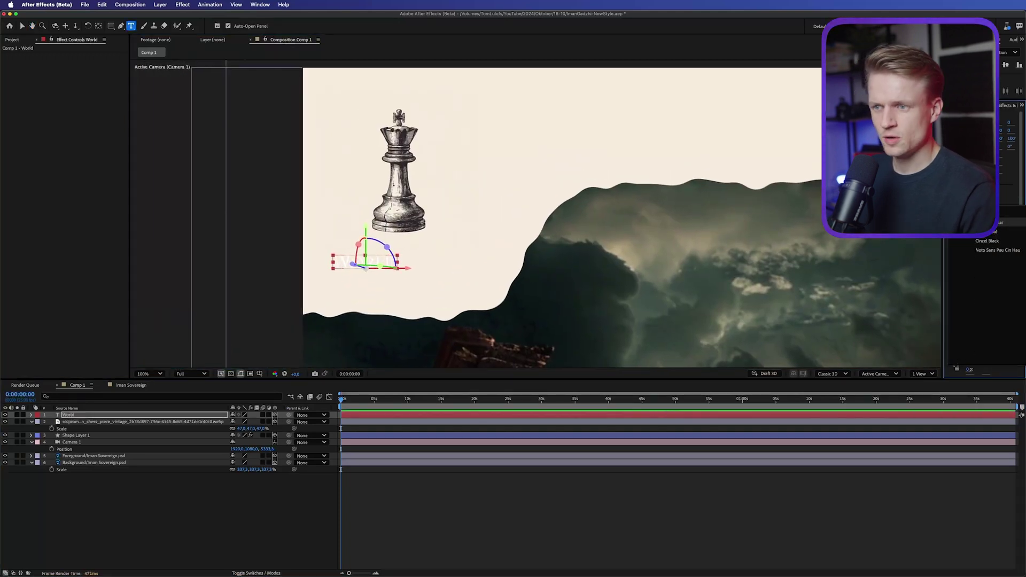
key("Return")
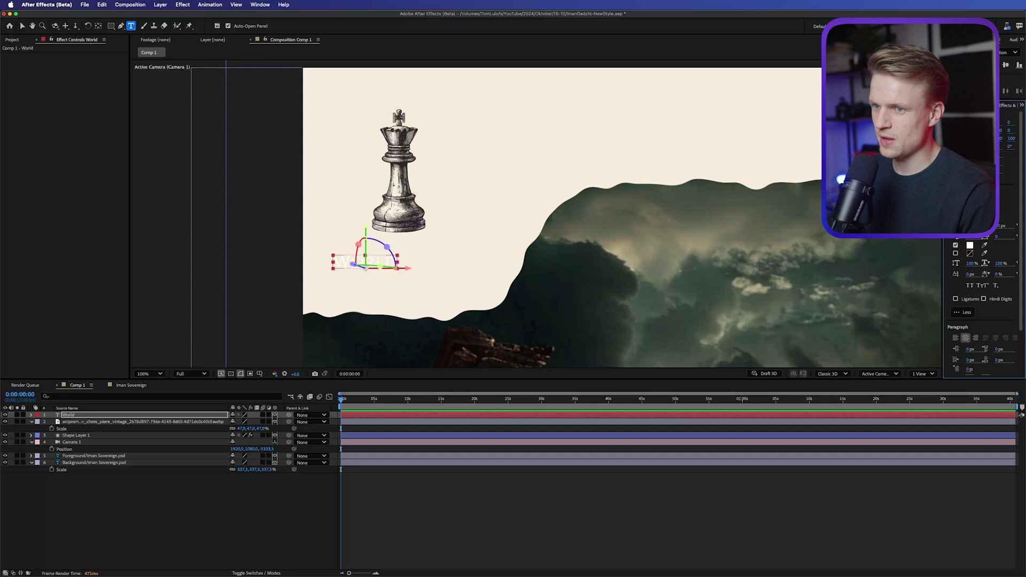
Set the "World" text's fill to near-black 111111 and centre the word beneath the chess piece
left_click(969, 246)
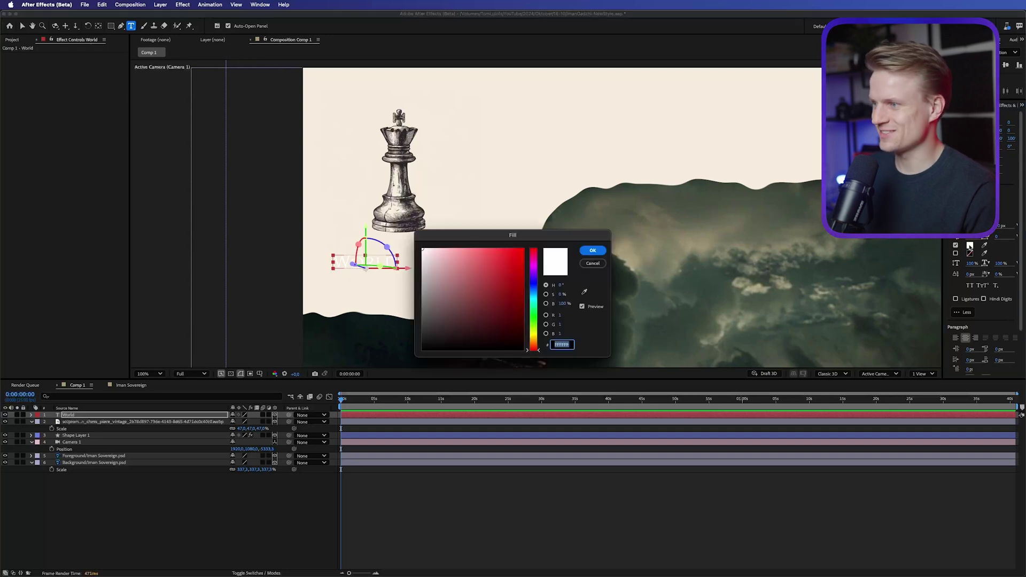
left_click_drag(437, 313, 379, 337)
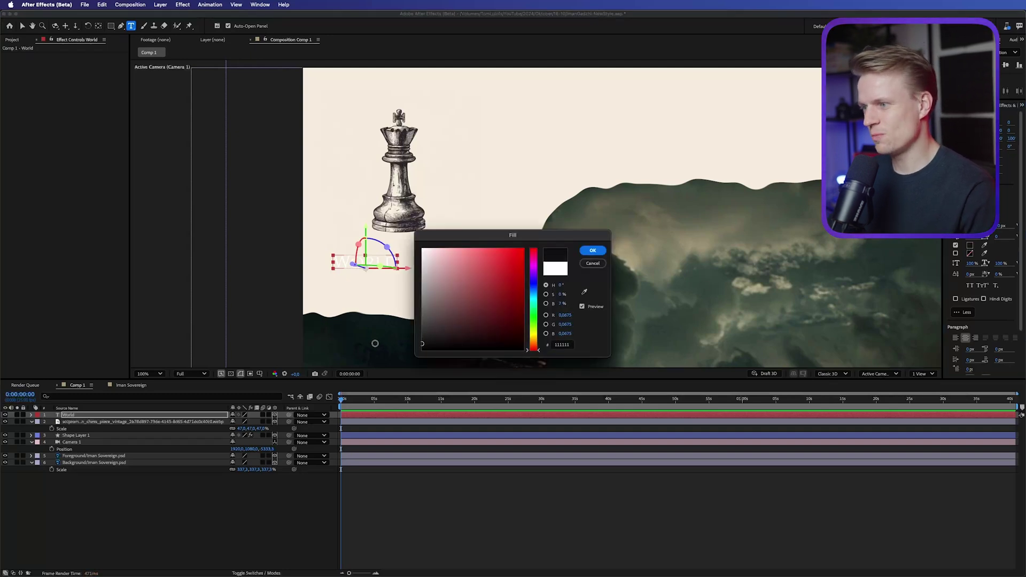
key("Return")
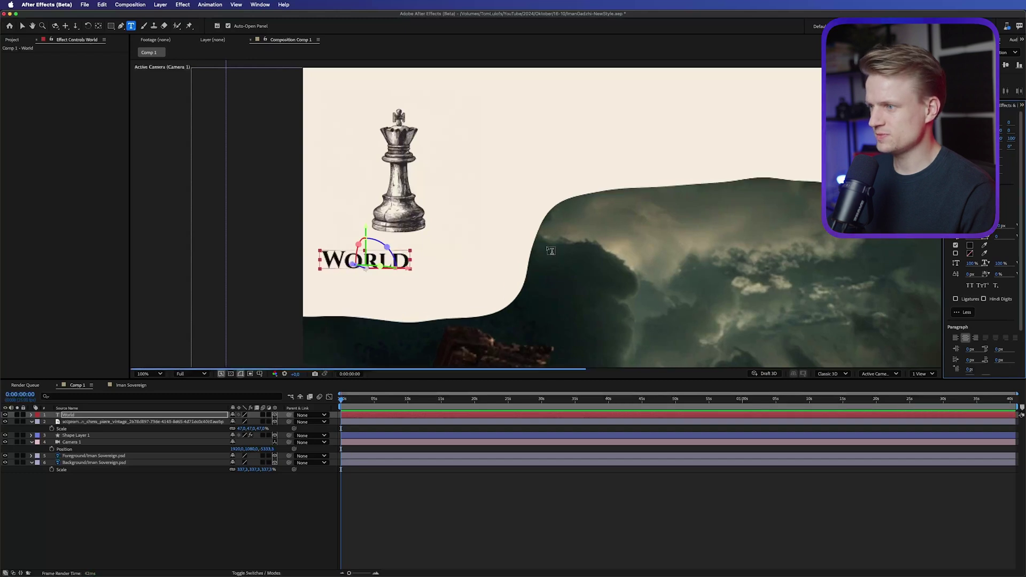
key("v")
left_click_drag(400, 260, 436, 267)
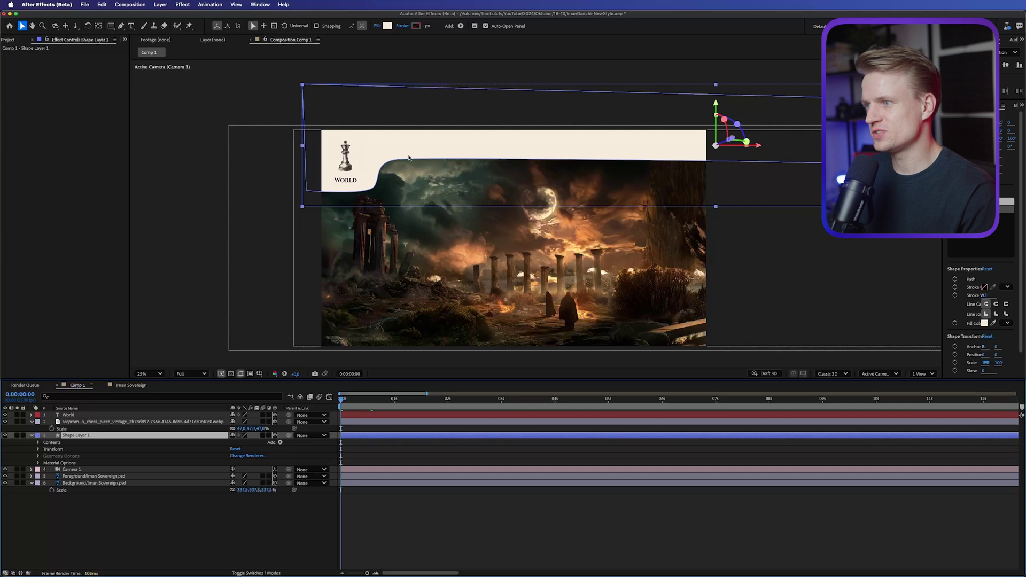
Add a Wiggle Paths modifier to the contents of Shape Layer 1 and reveal its settings
left_click(38, 443)
left_click(45, 449)
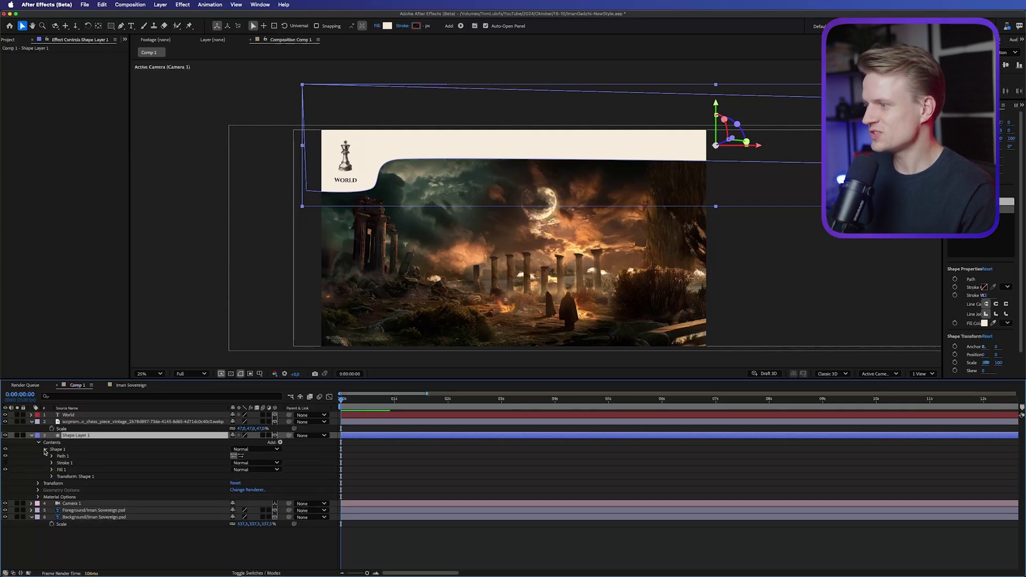
left_click(279, 442)
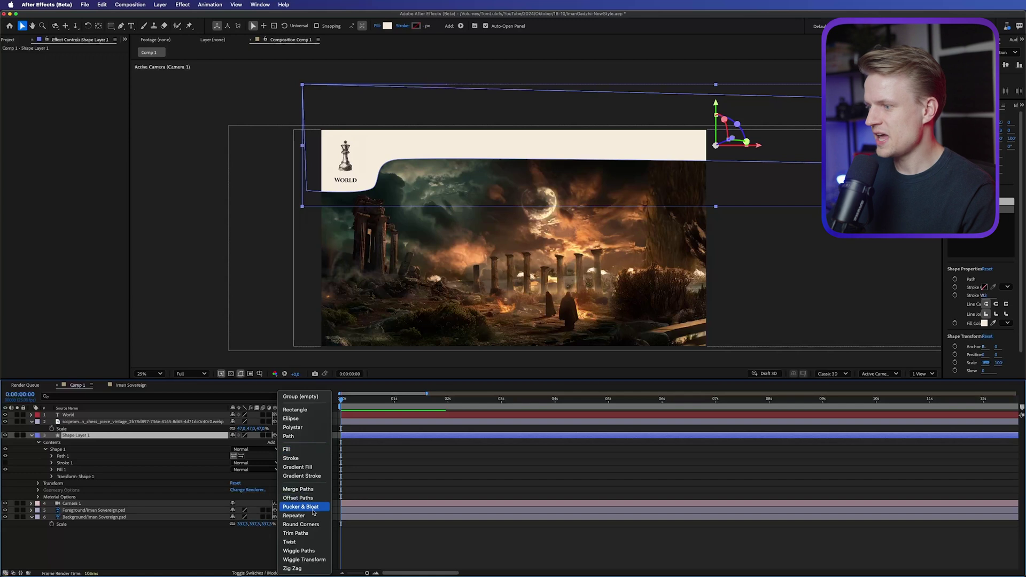
left_click(308, 554)
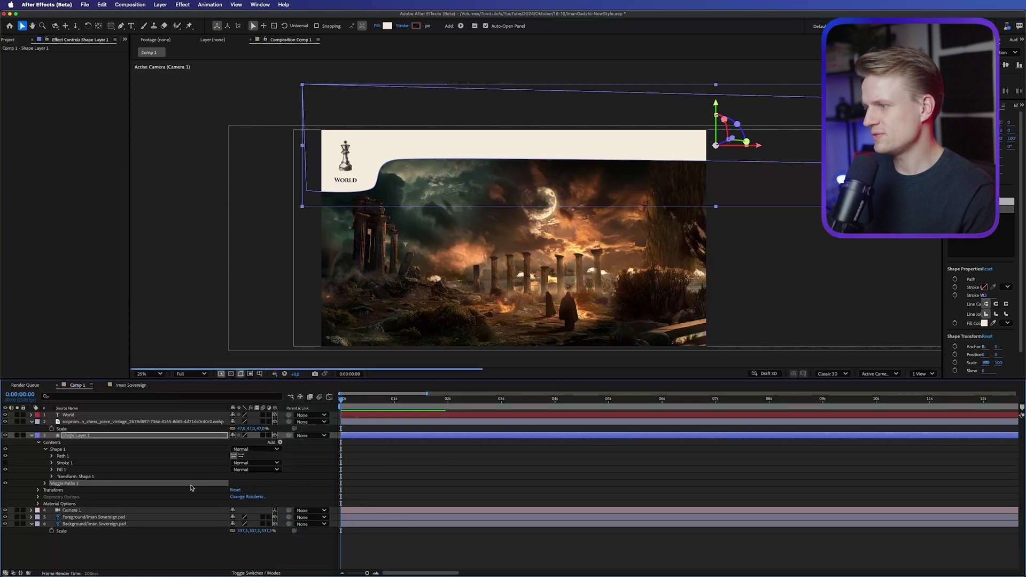
left_click(45, 483)
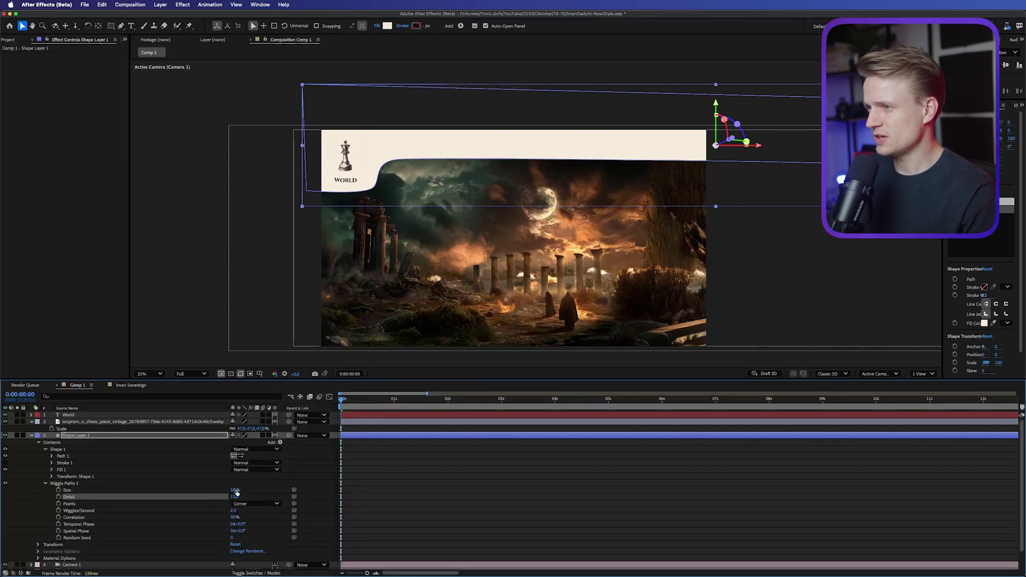
Roughen the banner edge by raising the Wiggle Paths size and lowering its detail, with Smooth points and 0 wiggles per second
mouse_move(235, 490)
left_mouse_down()
mouse_move(267, 489)
mouse_move(239, 507)
mouse_move(238, 497)
left_mouse_up()
left_click(252, 503)
left_click(248, 521)
left_click(230, 513)
left_click(233, 511)
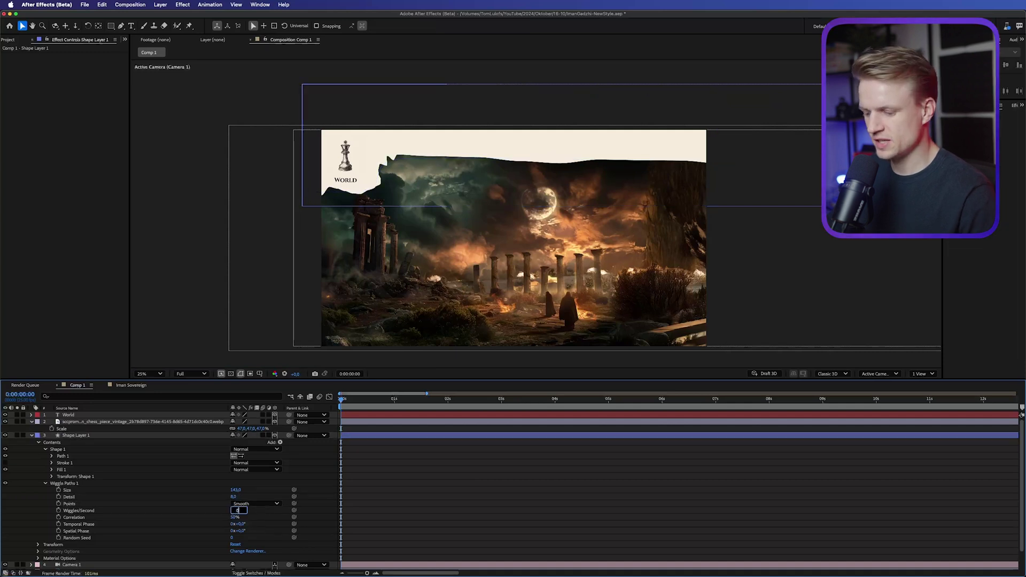
key("Return")
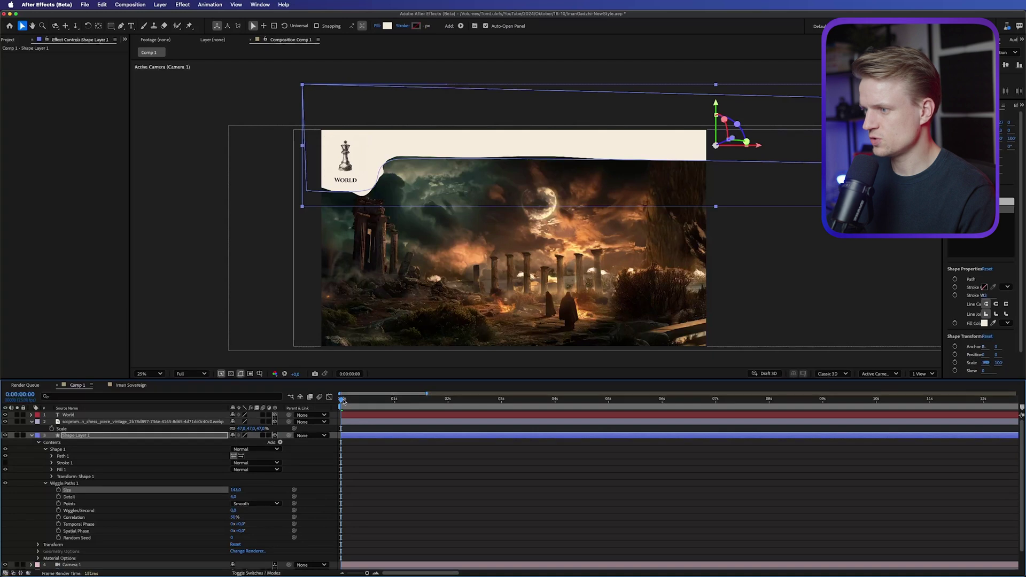
left_click(31, 436)
Keyframe the camera's position at the start and at 5 seconds with X at 5658, and return to the first frame
left_click(77, 443)
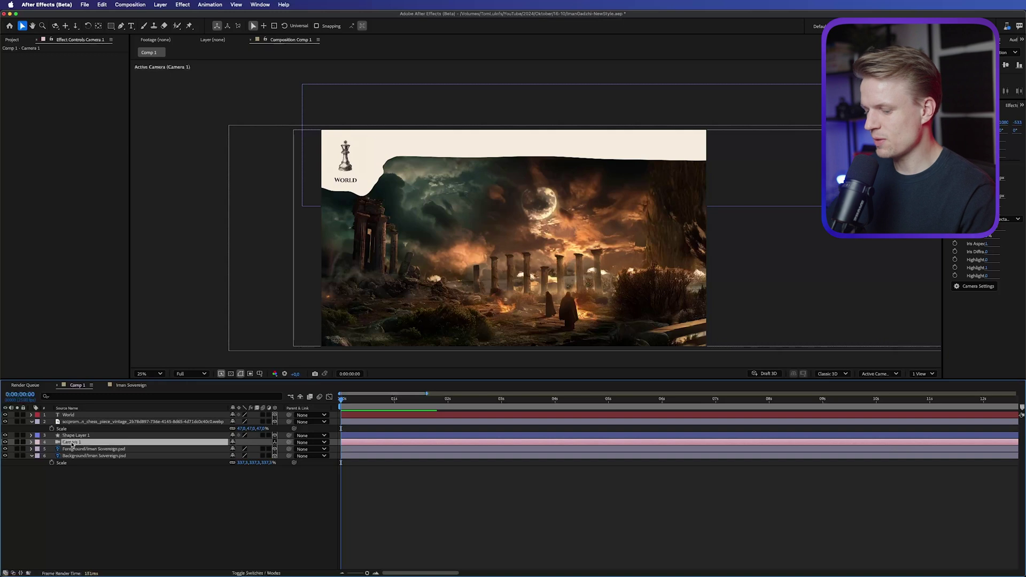
key("p")
left_click(52, 448)
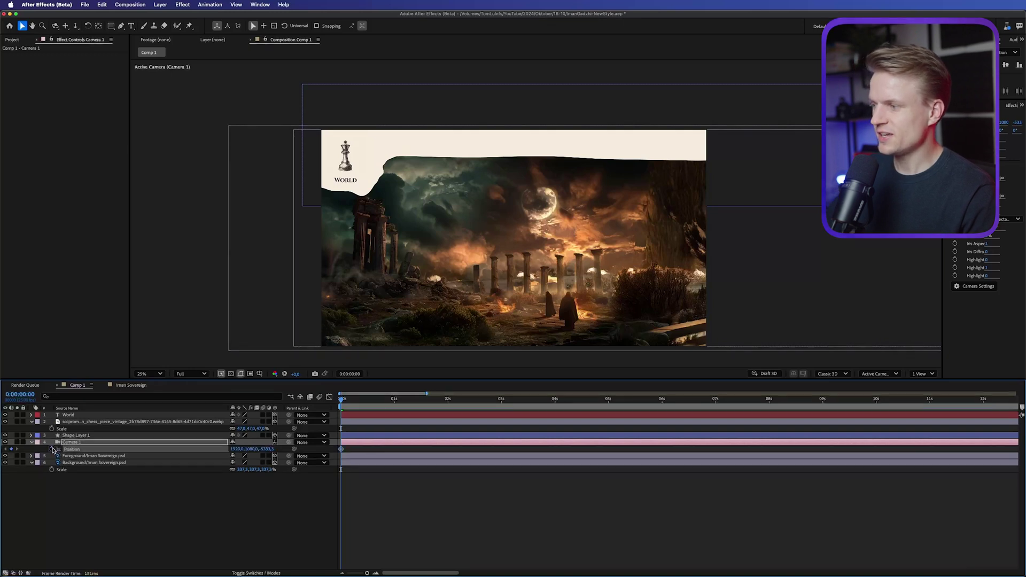
left_click_drag(575, 401, 608, 405)
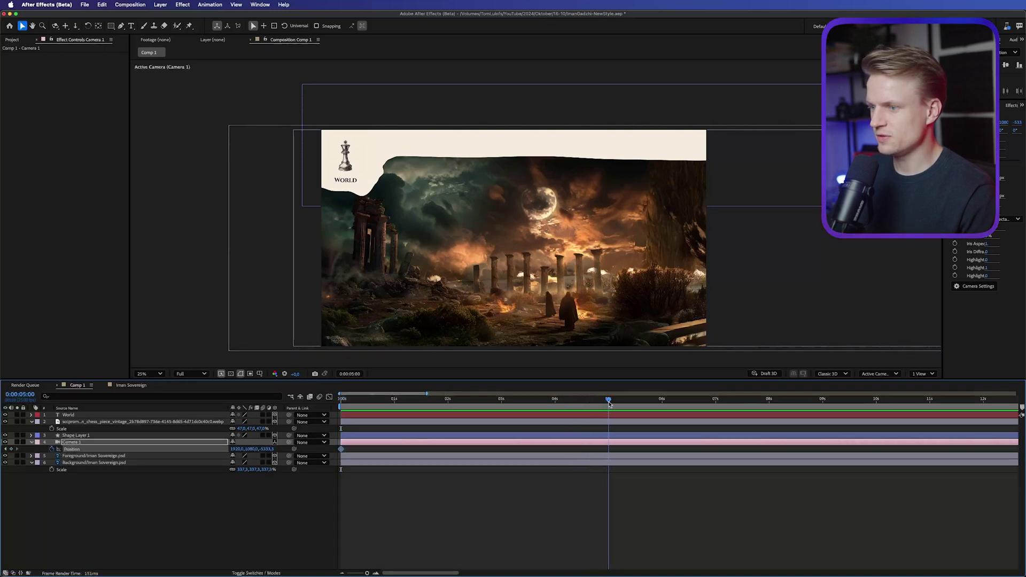
left_click_drag(239, 449, 800, 425)
left_click_drag(608, 399, 329, 409)
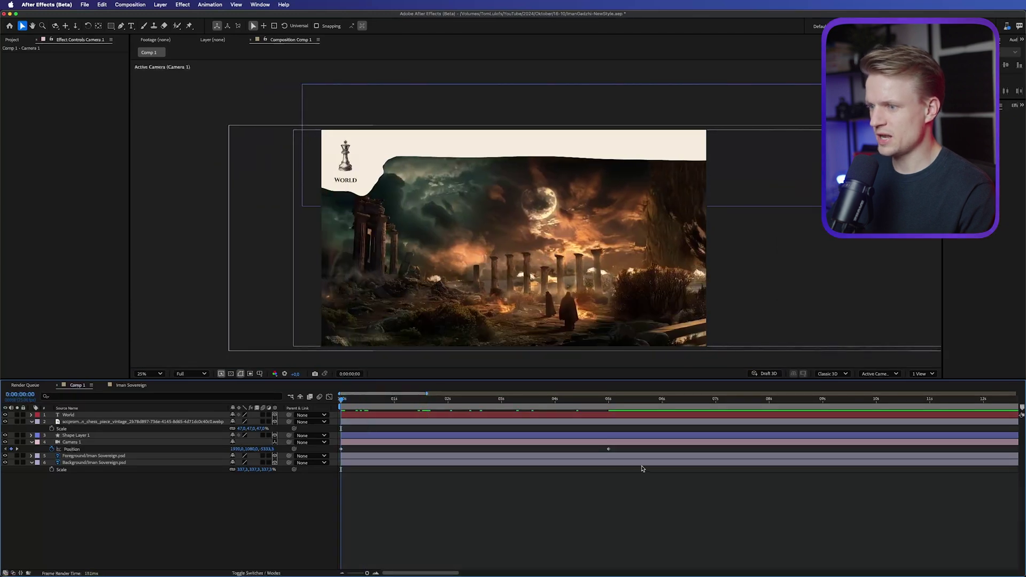
Apply Easy Ease to both of the camera's position keyframes
left_click_drag(617, 453, 328, 444)
right_click(608, 448)
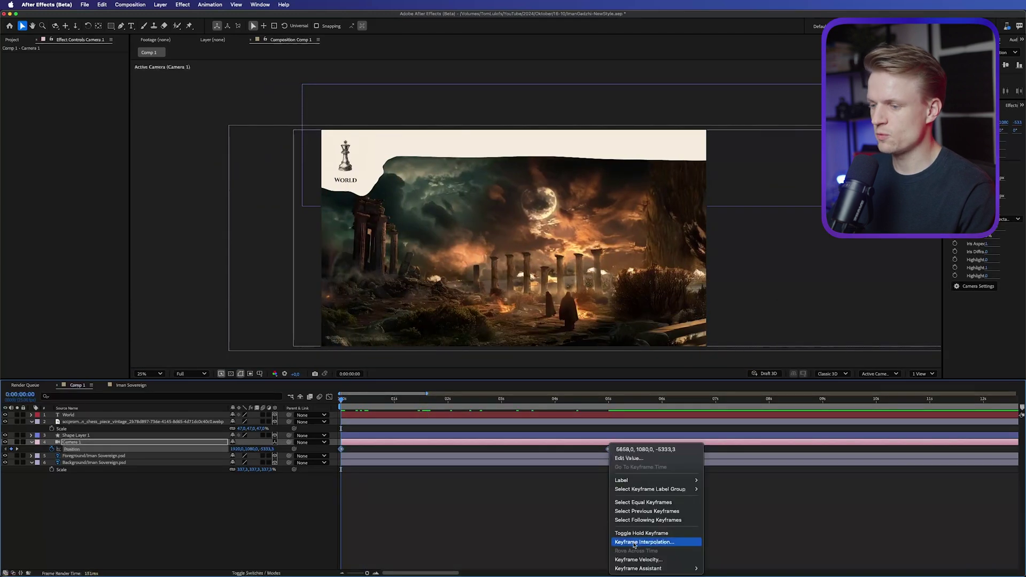
mouse_move(641, 568)
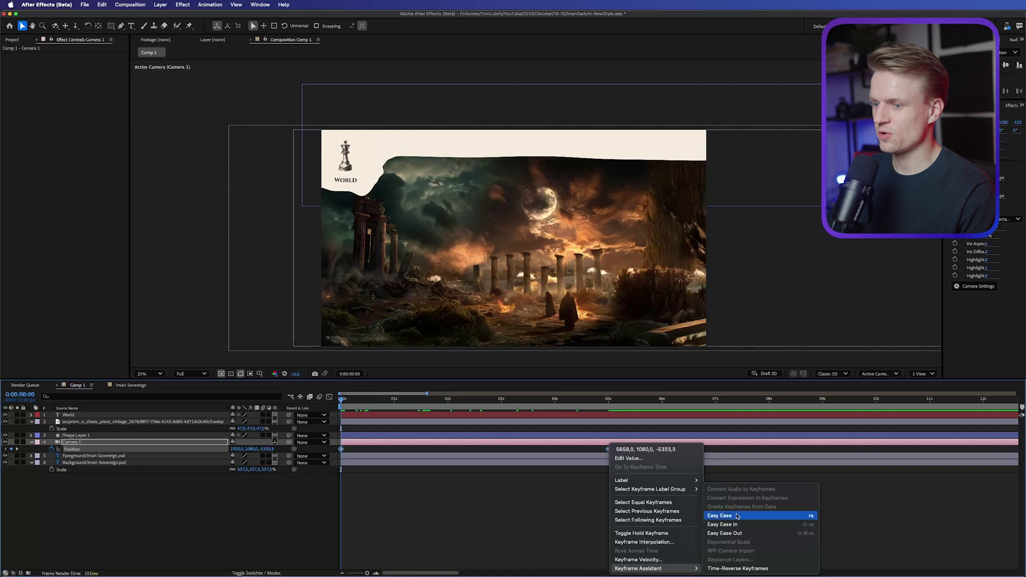
left_click(739, 514)
Reshape the camera move's easing in the graph editor by adjusting the influence of both position keyframes
left_click(329, 397)
left_click_drag(665, 487, 534, 547)
left_click_drag(384, 546, 405, 546)
At about 5:04, add the crown image 15745.jpg to the composition as a 3D layer and scale it to 16%
left_click_drag(342, 400, 561, 413)
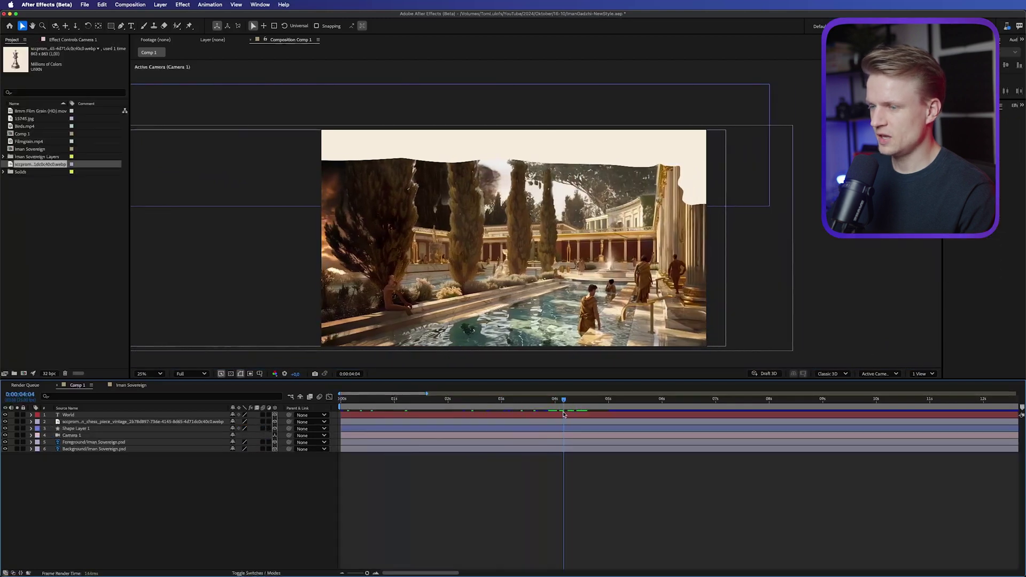
left_click_drag(563, 414, 610, 407)
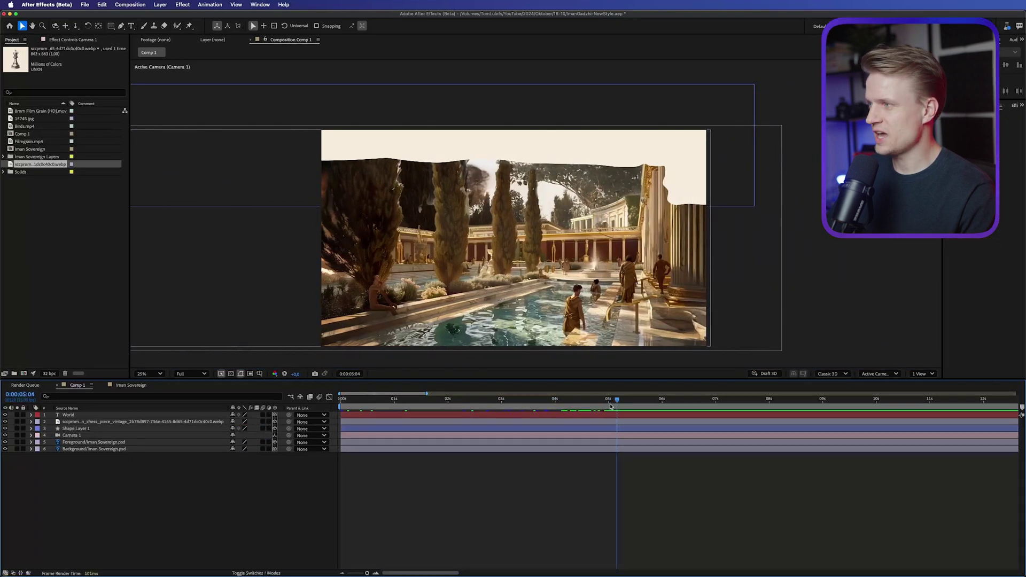
left_click_drag(24, 118, 653, 202)
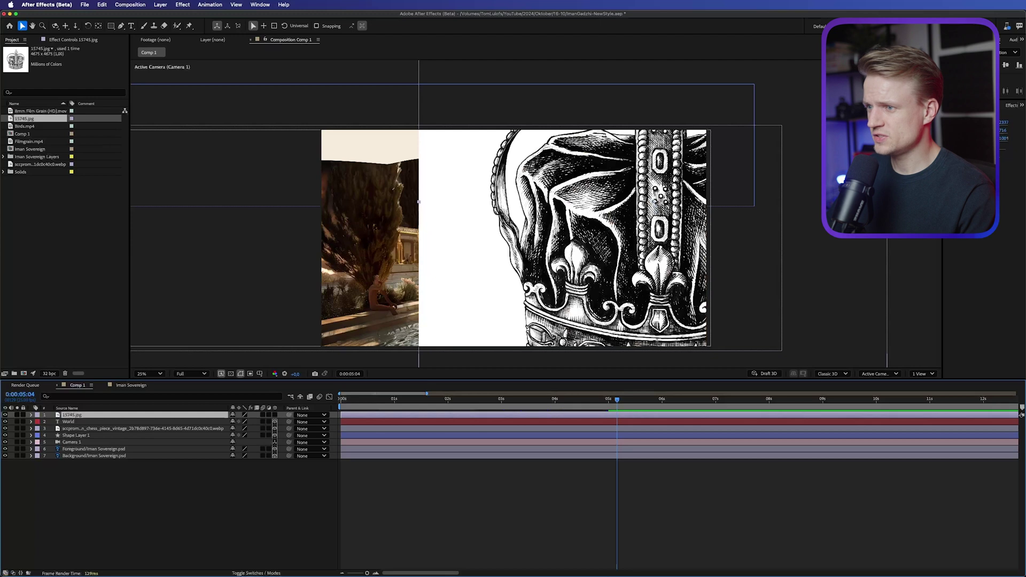
left_click(275, 416)
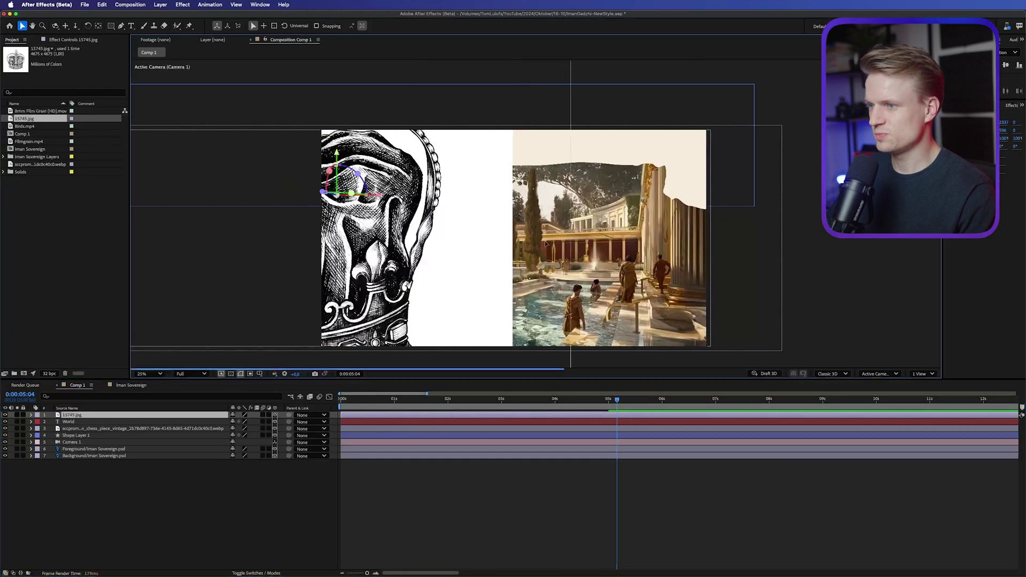
key("s")
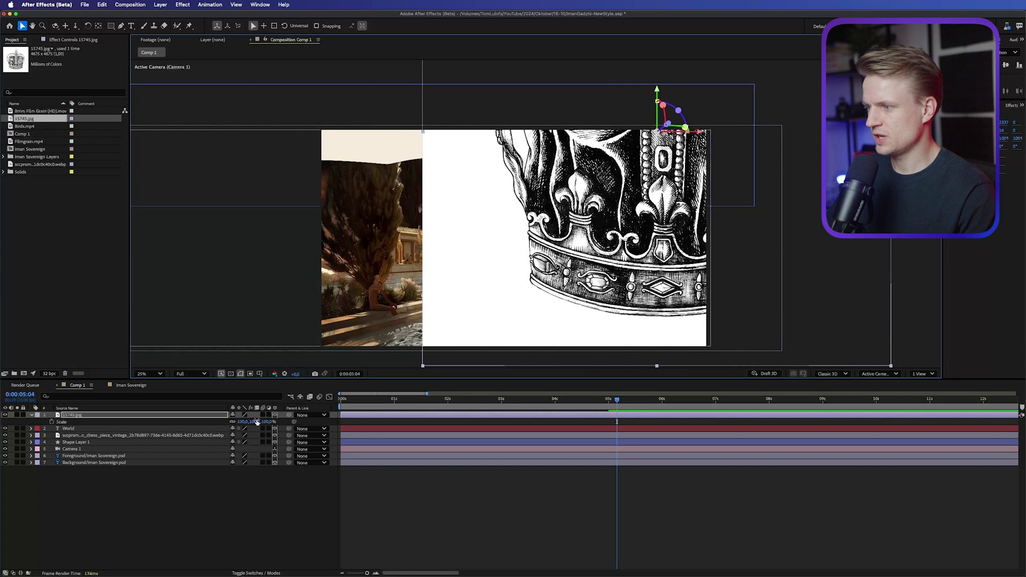
left_click_drag(253, 421, 210, 422)
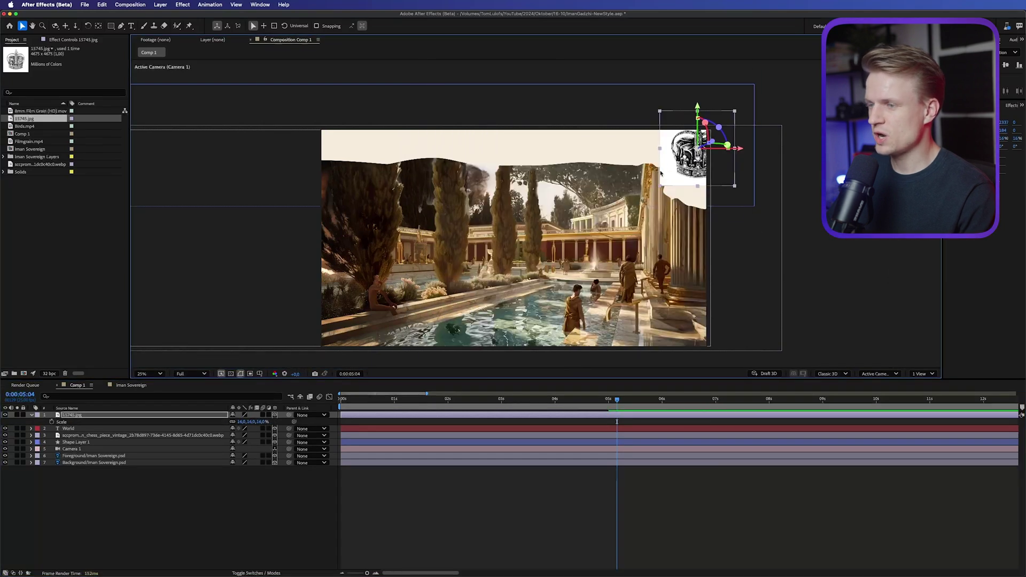
Set the crown layer's blending mode to Multiply and nudge the crown into place on the banner's far end
left_click(251, 573)
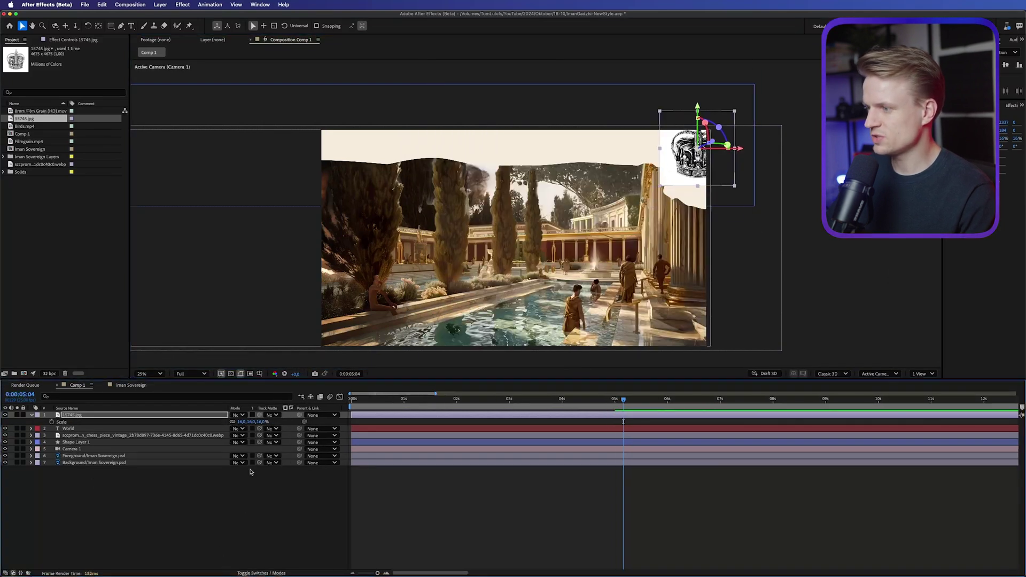
left_click(238, 415)
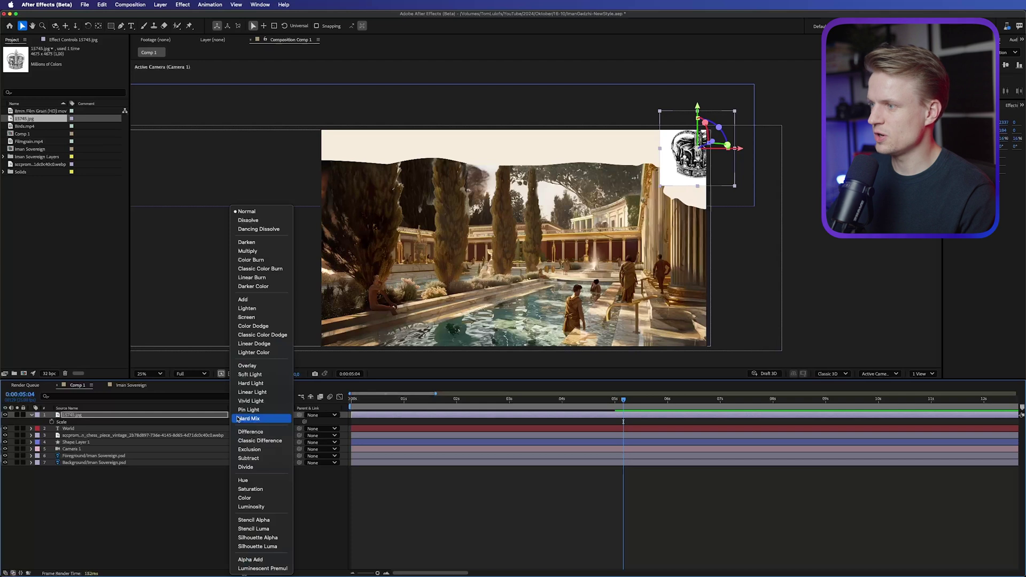
left_click(247, 251)
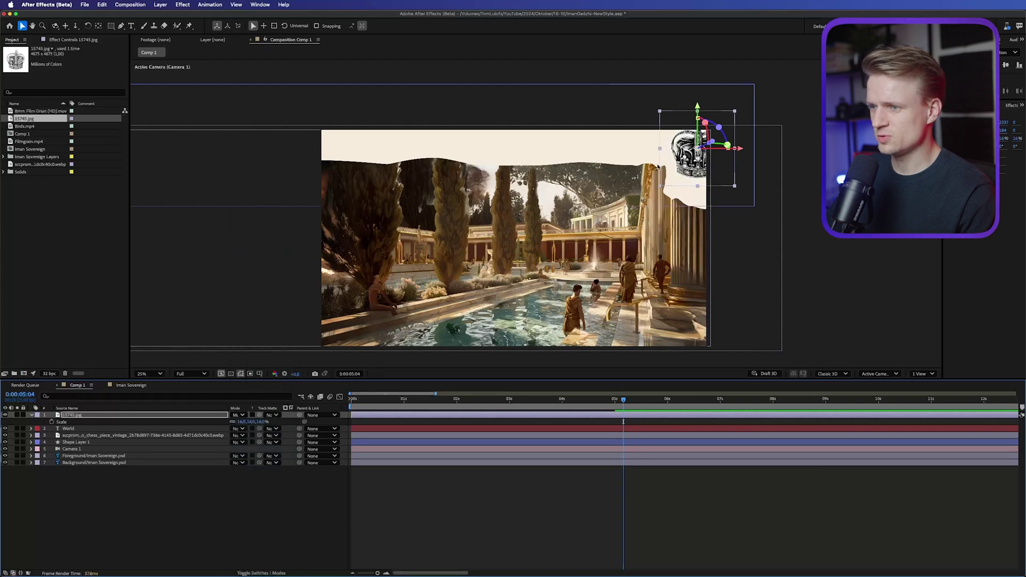
left_click_drag(686, 155, 689, 158)
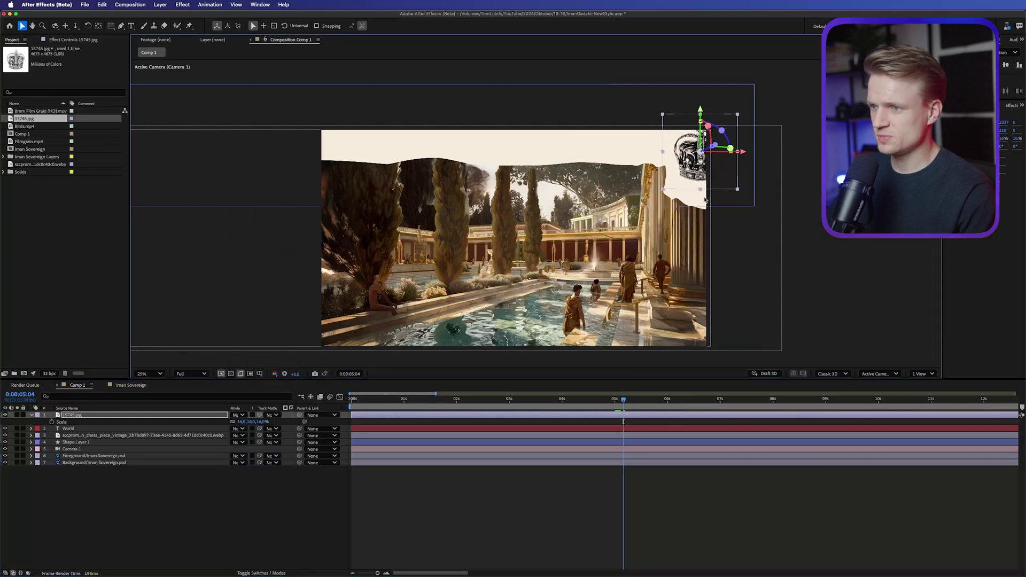
Add a second "World" text layer, make it 3D and move it beneath the crown
double_click(120, 428)
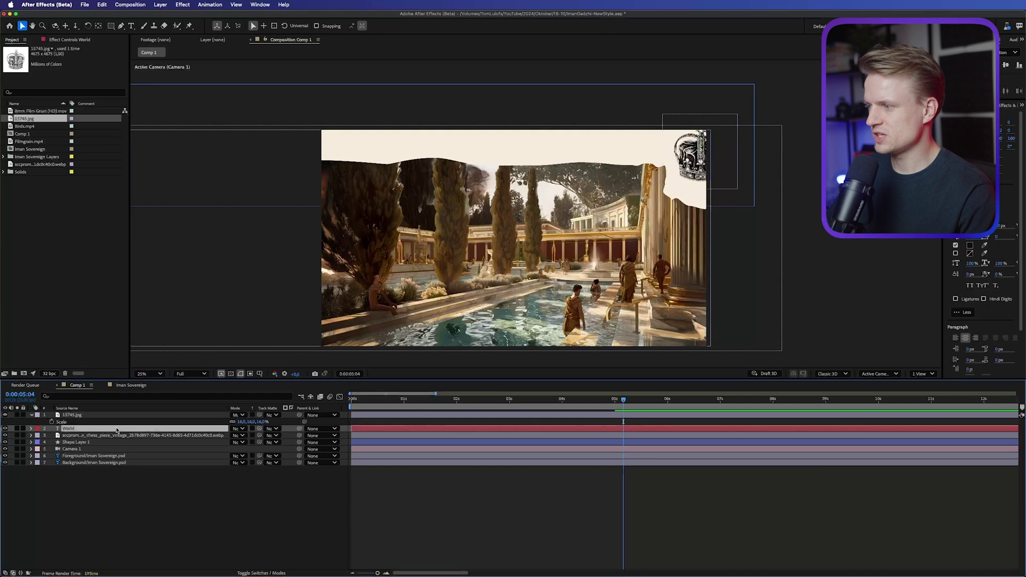
left_click(612, 215)
type("World")
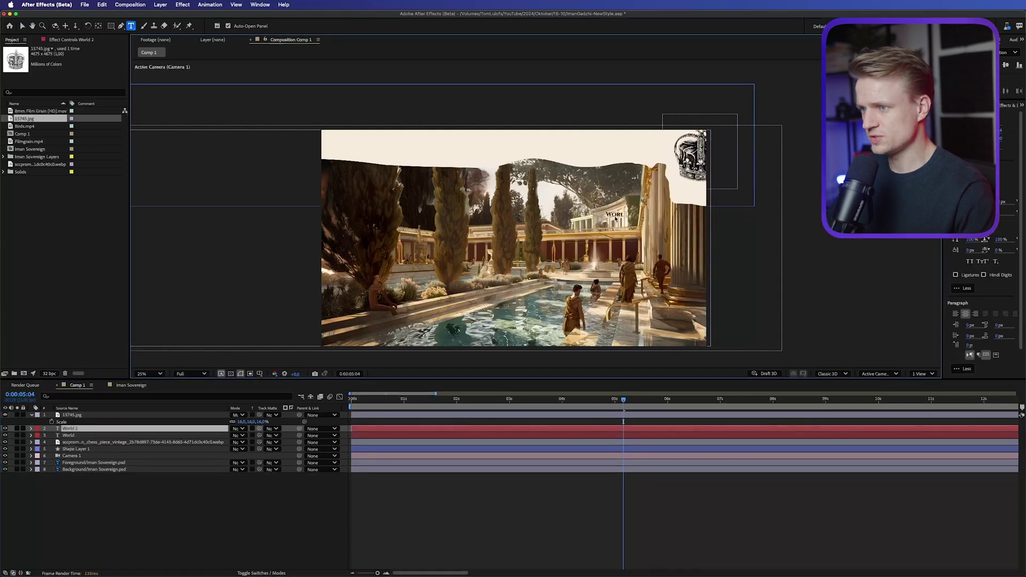
key("F4")
left_click(275, 428)
key("v")
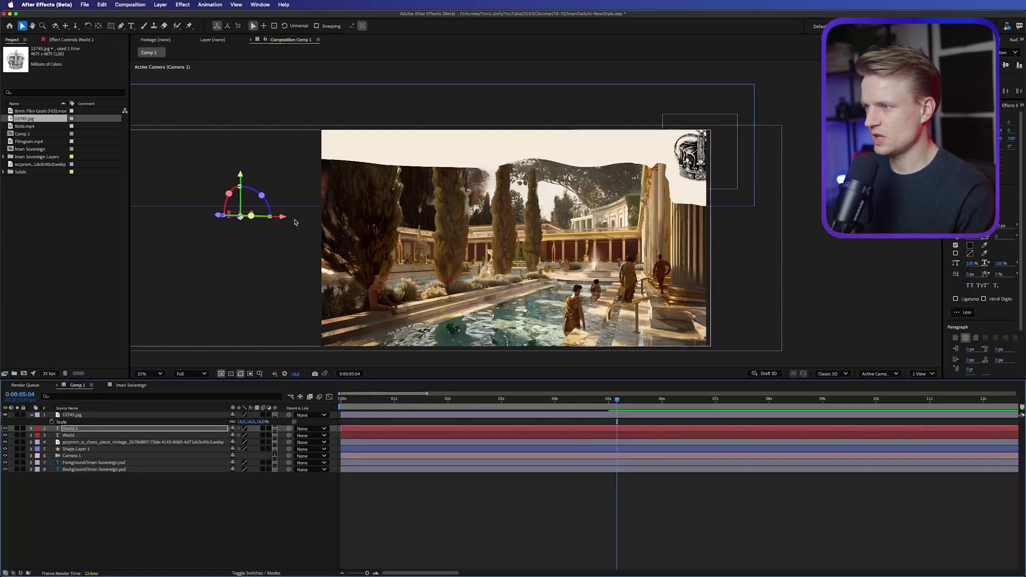
left_click_drag(283, 220, 715, 211)
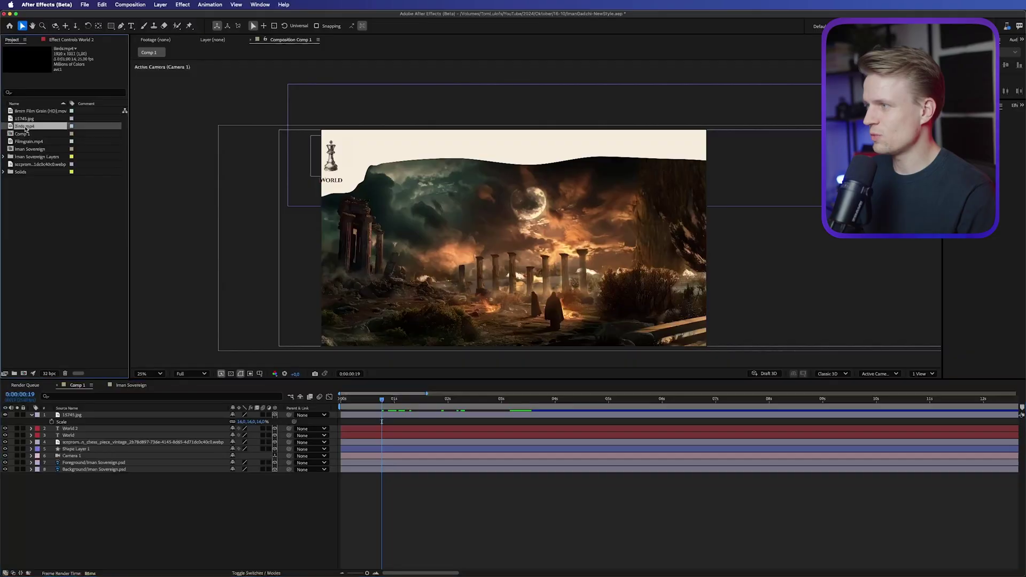
Add Birds.mp4 to the composition and remove its green background with the Keylight effect
left_click_drag(25, 127, 539, 260)
key("space")
left_click(1012, 106)
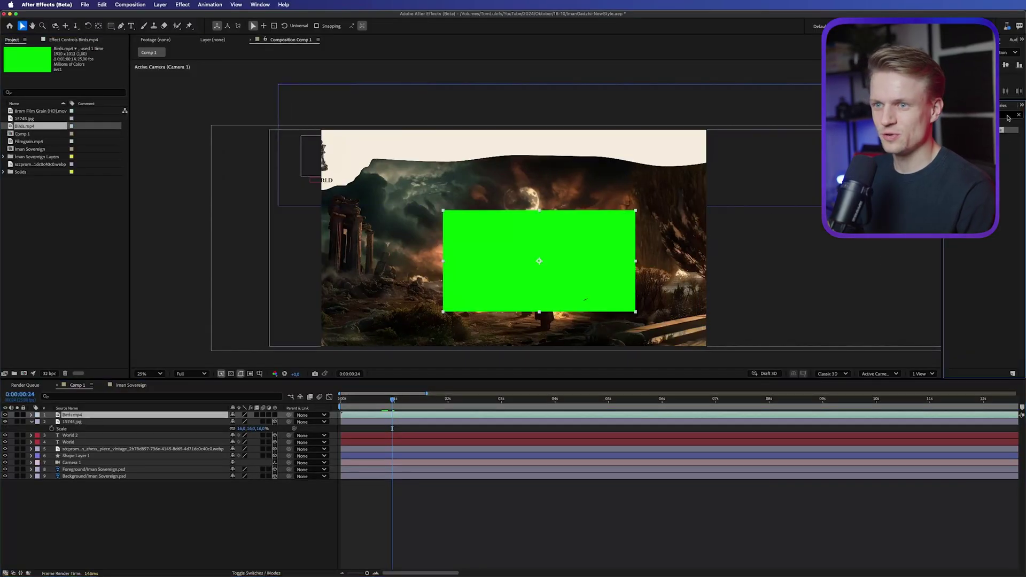
type("keylight")
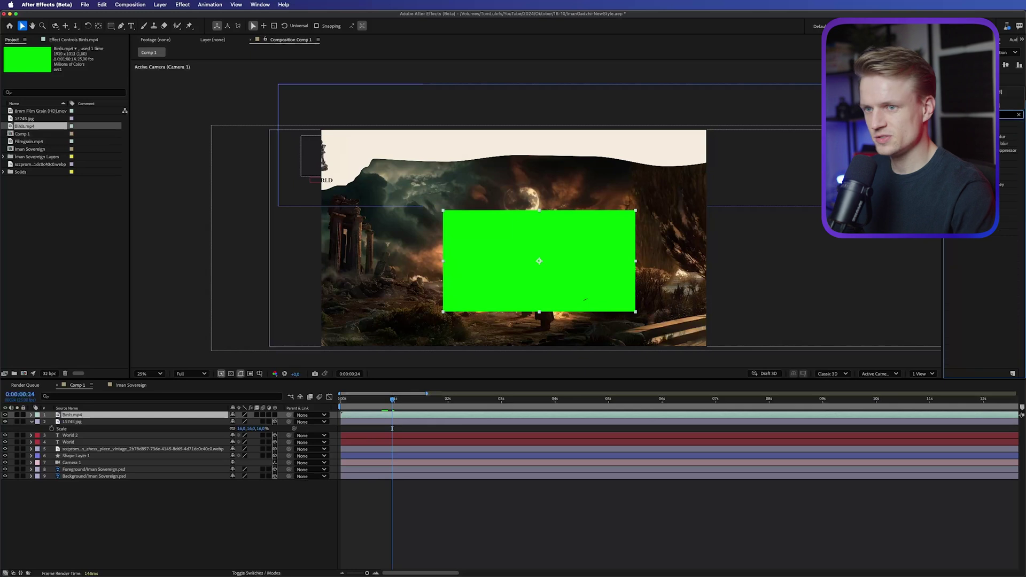
left_click_drag(1010, 130, 482, 237)
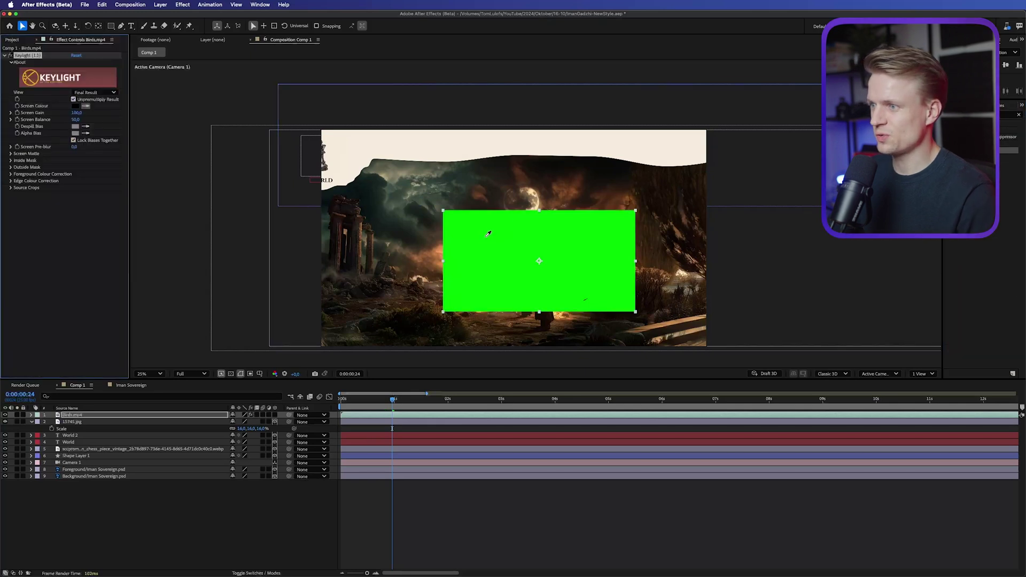
left_click(486, 235)
left_click(394, 417)
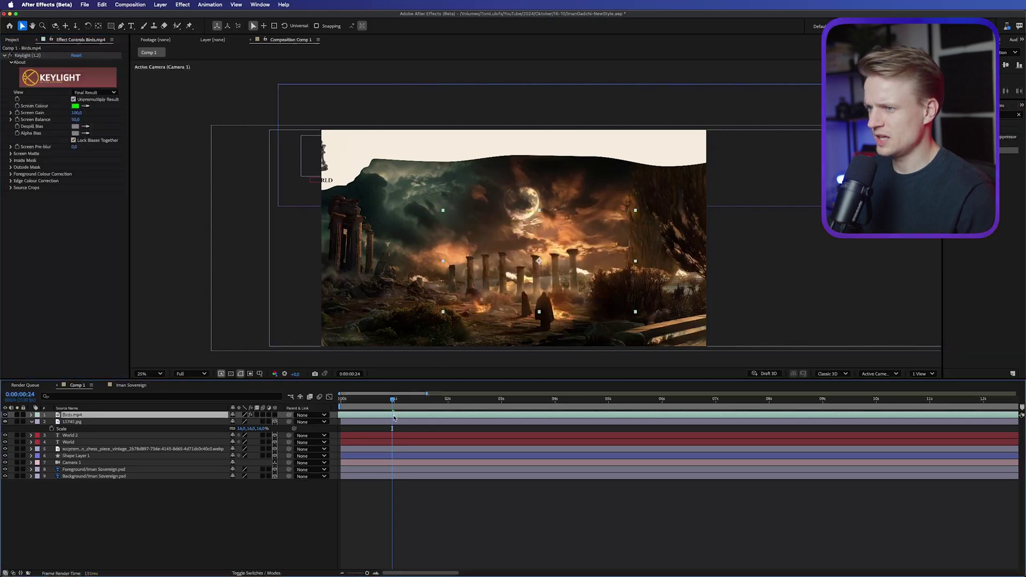
Make the Birds.mp4 layer 3D, scale it to about 202% and place it below Shape Layer 1
left_click(275, 415)
key("s")
left_click_drag(264, 421, 318, 421)
left_click_drag(160, 415, 152, 467)
key("Return")
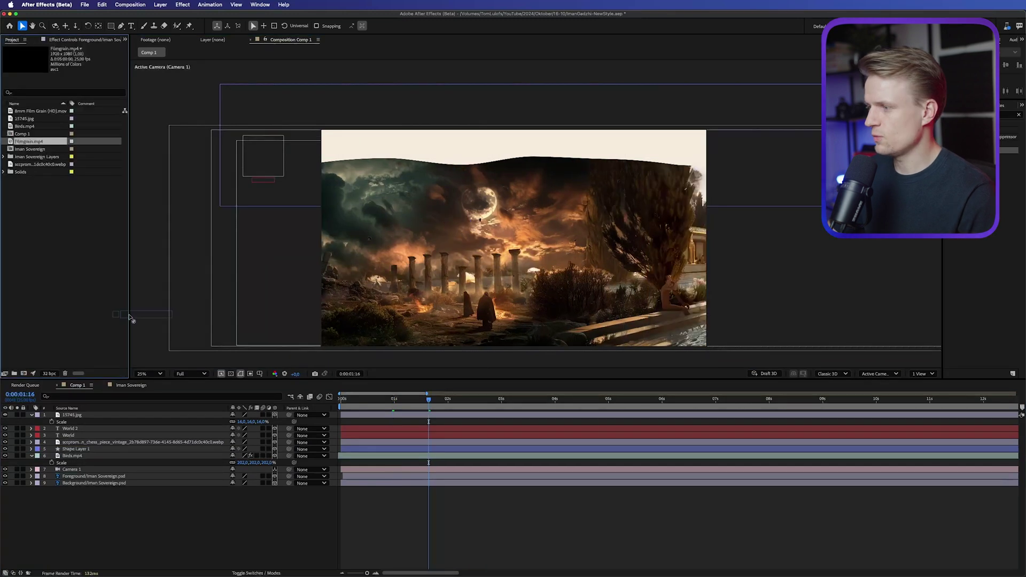
Add Filmgrain.mp4 as the topmost layer, fit it to the composition and set its blending mode to Screen
left_click_drag(130, 315, 137, 415)
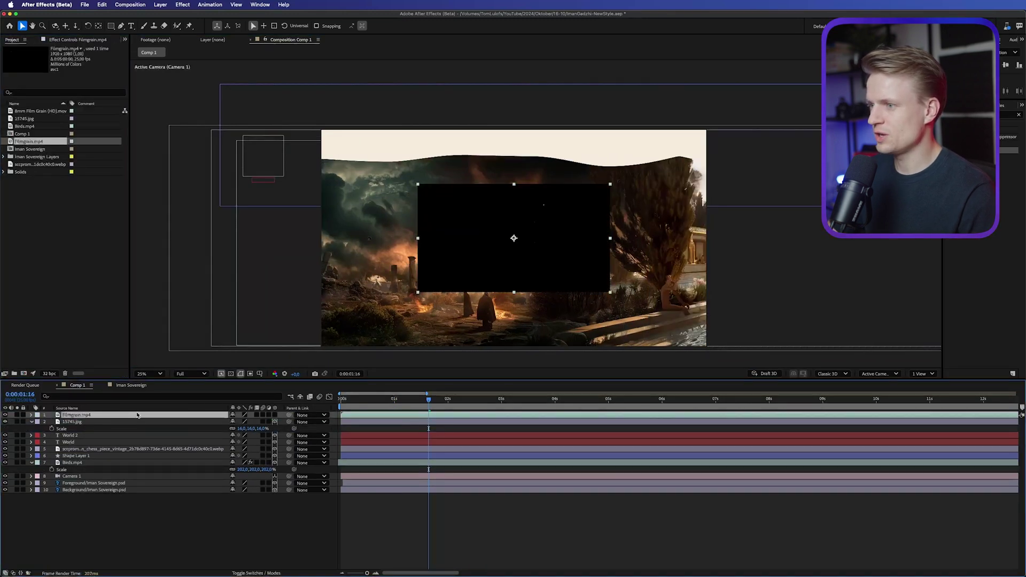
left_click(125, 407)
key("s")
right_click(180, 415)
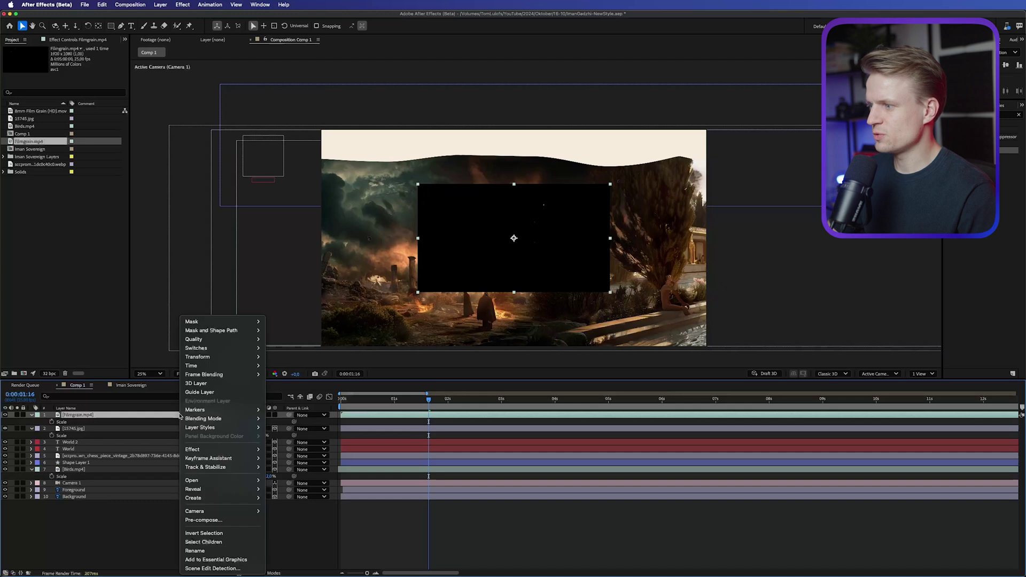
mouse_move(225, 357)
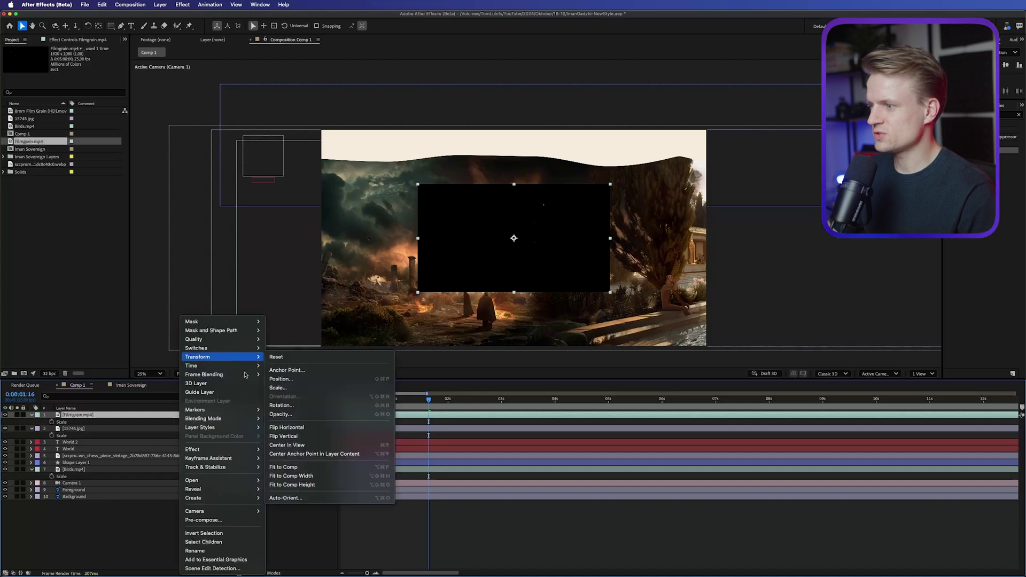
left_click(299, 469)
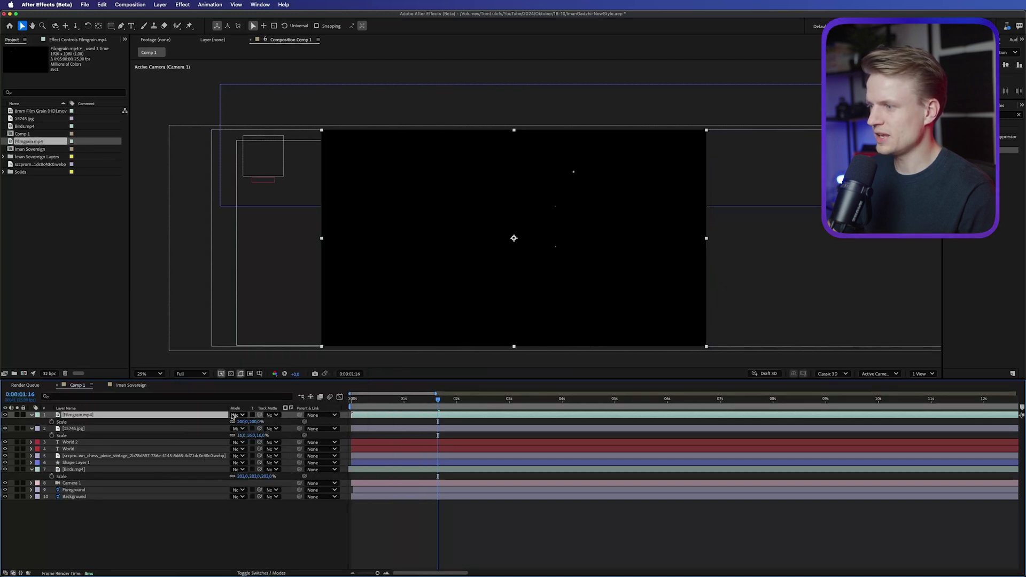
left_click(236, 414)
left_click(254, 316)
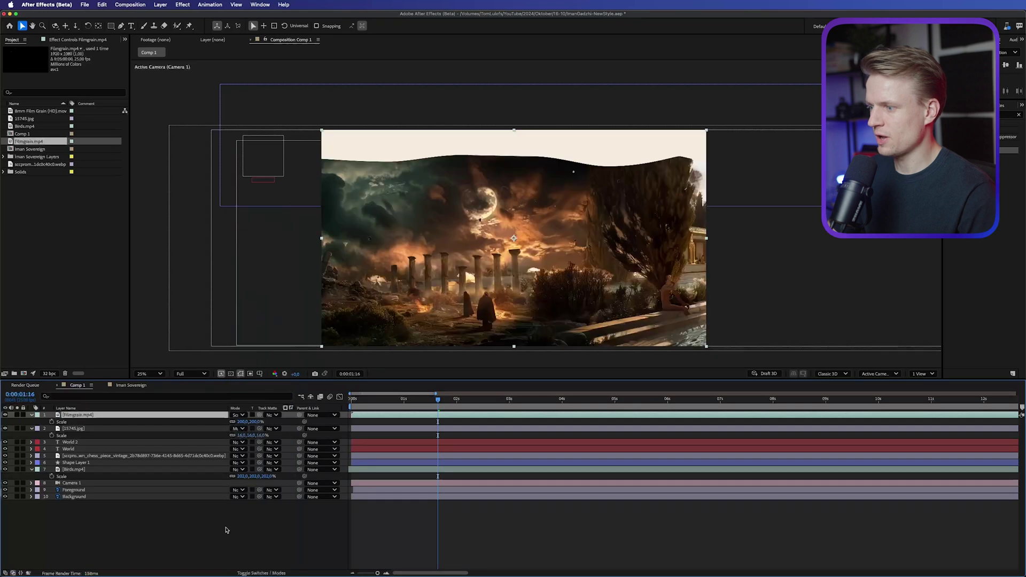
Place 8mm Film Grain (HD).mov directly below the Filmgrain layer and fit it to the composition
left_click(25, 111)
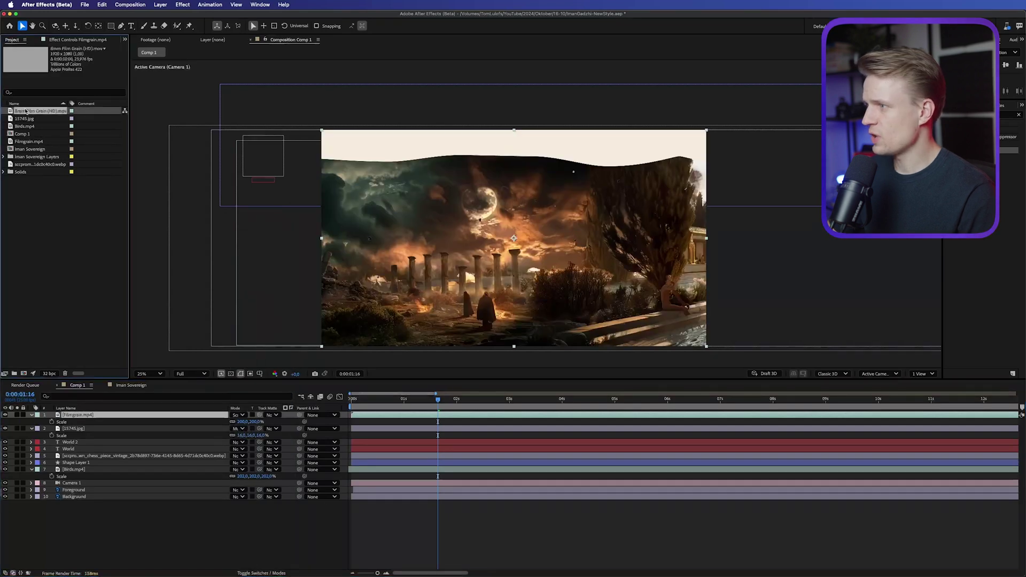
left_click_drag(134, 411, 128, 429)
right_click(205, 430)
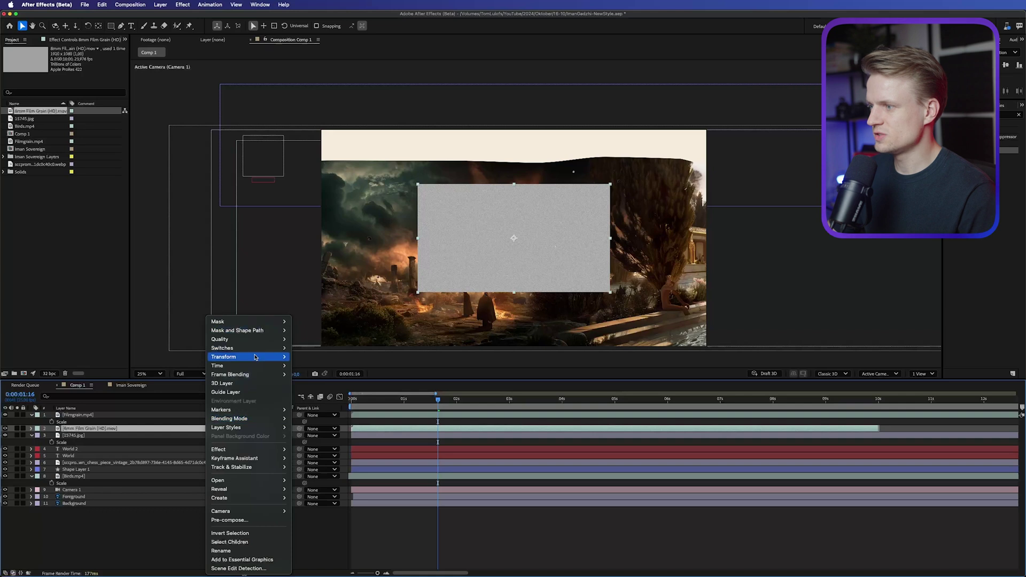
mouse_move(251, 356)
left_click(333, 467)
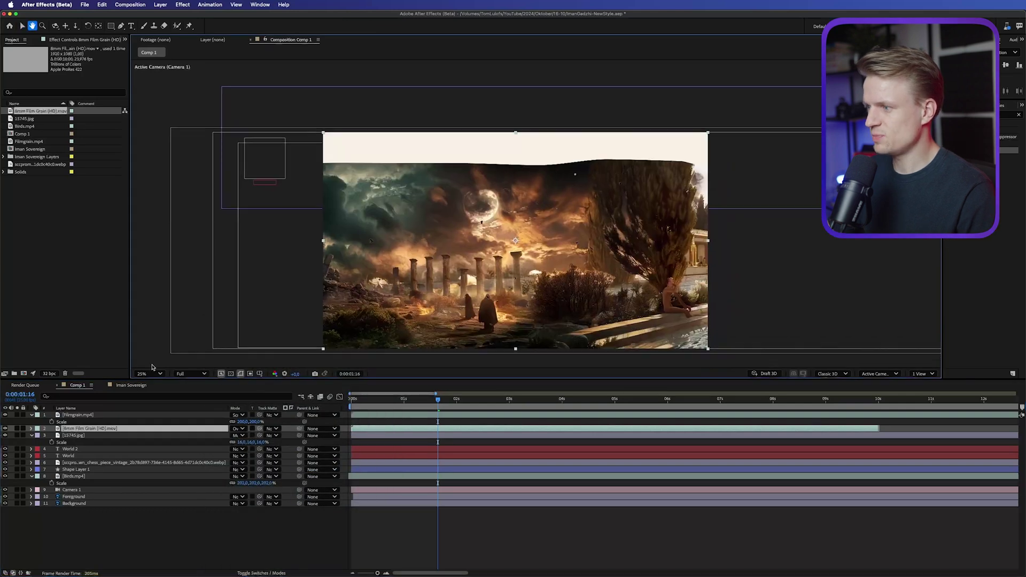
Set the 8mm Film Grain layer's blending mode to Overlay and duplicate the layer
left_click(238, 428)
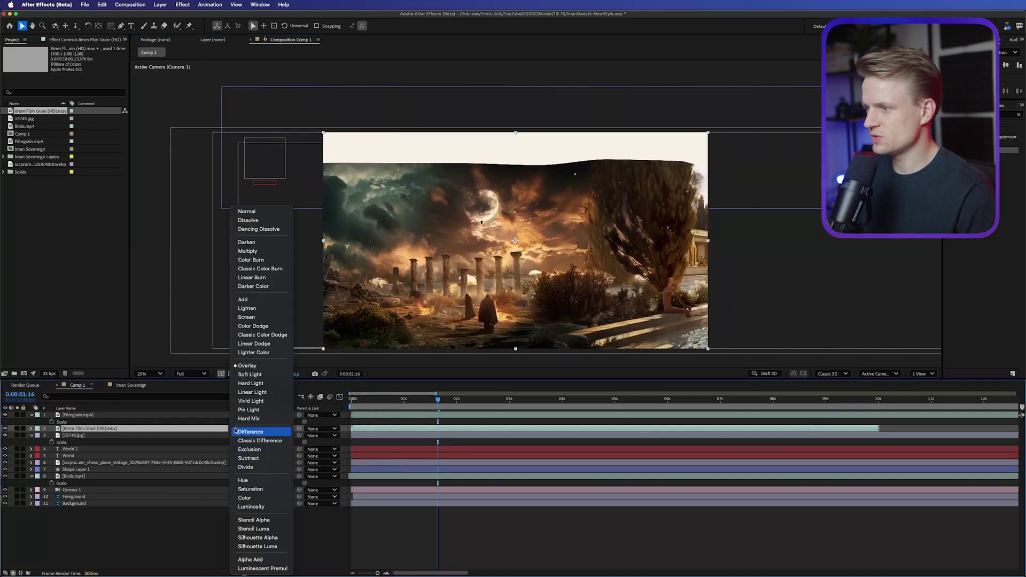
left_click(250, 366)
key("super+d")
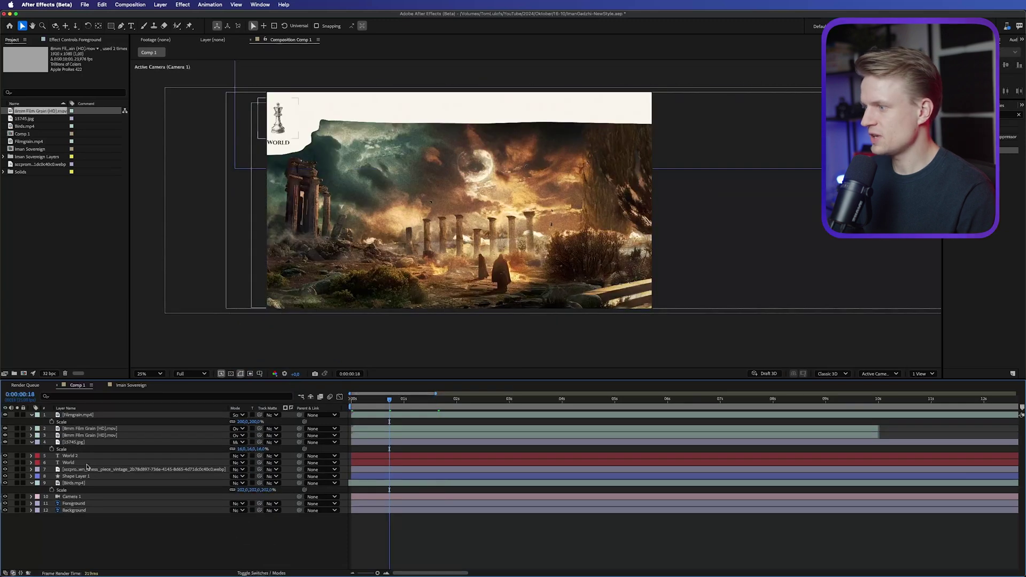
Apply the Noise effect to Shape Layer 1, turn off color noise and adjust the amount of noise
left_click(76, 476)
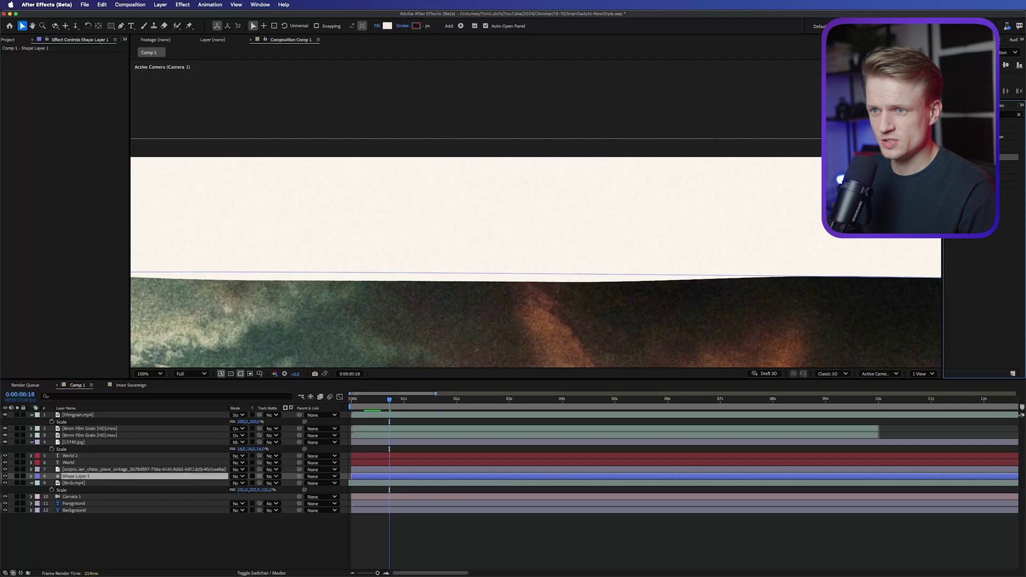
double_click(1007, 157)
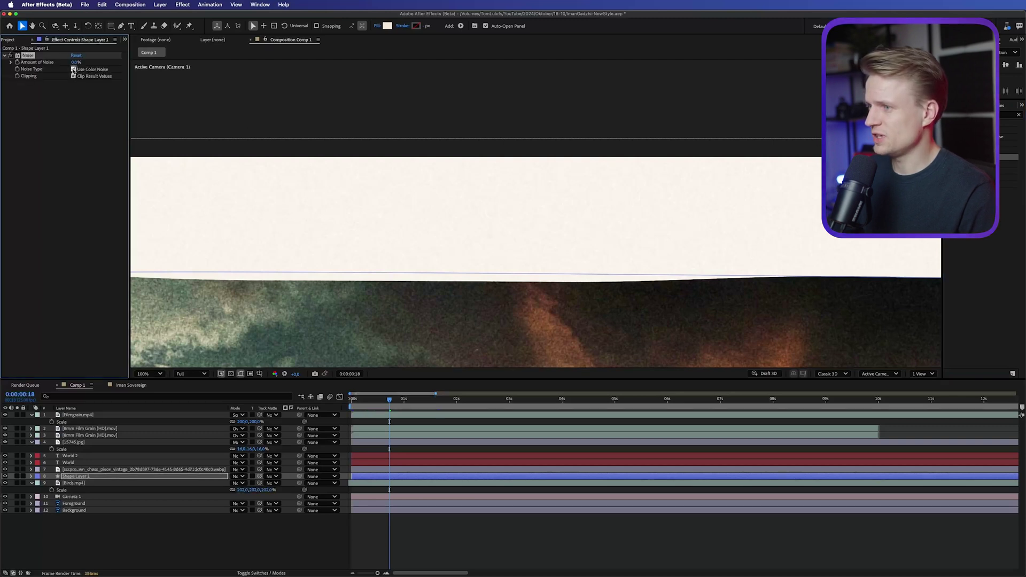
left_click_drag(75, 63, 69, 62)
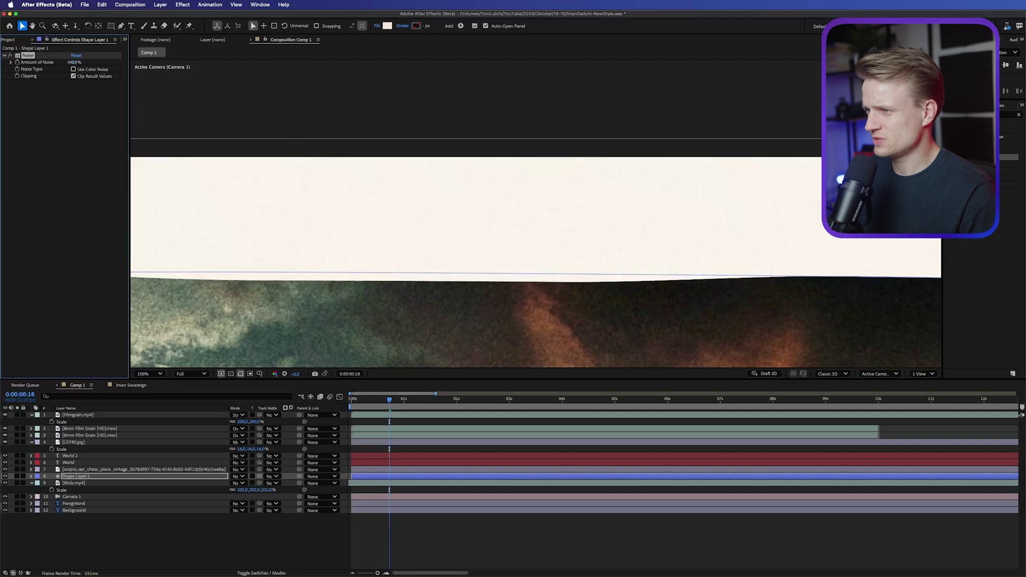
left_click(76, 63)
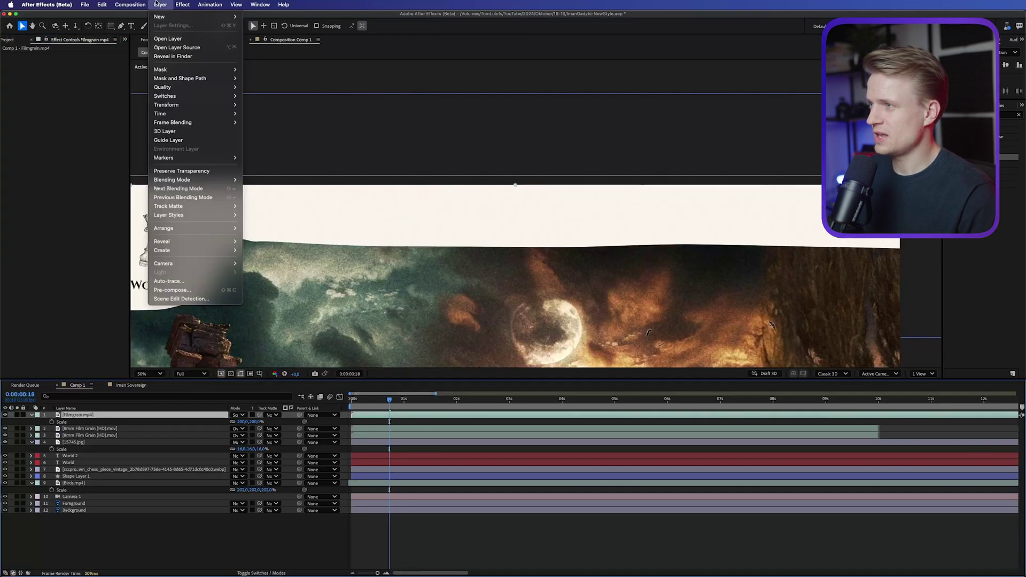
Create an adjustment layer at the top of the layer stack and apply a strong Gaussian Blur to it
left_click(161, 5)
left_click(160, 4)
mouse_move(159, 16)
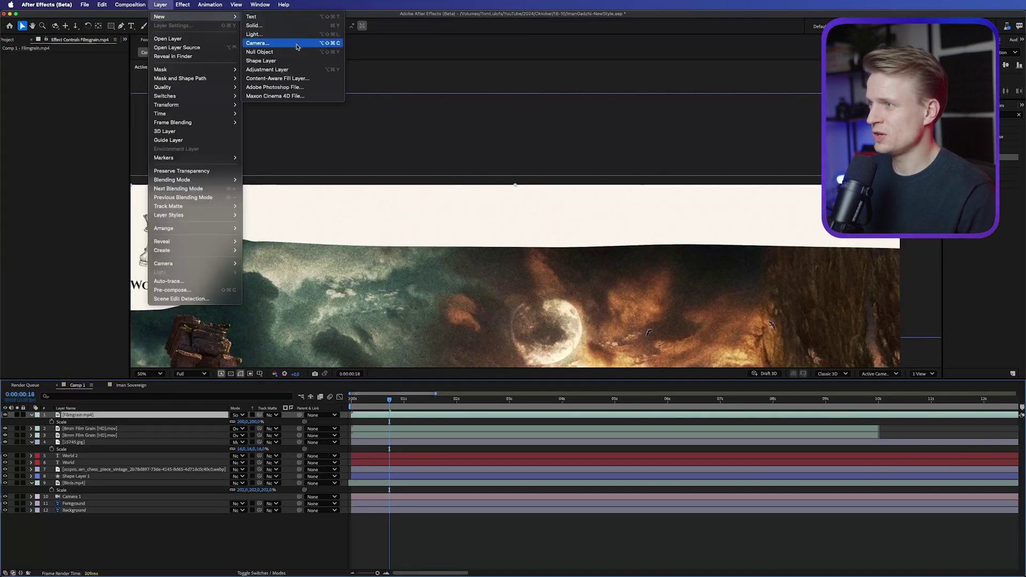
left_click(294, 69)
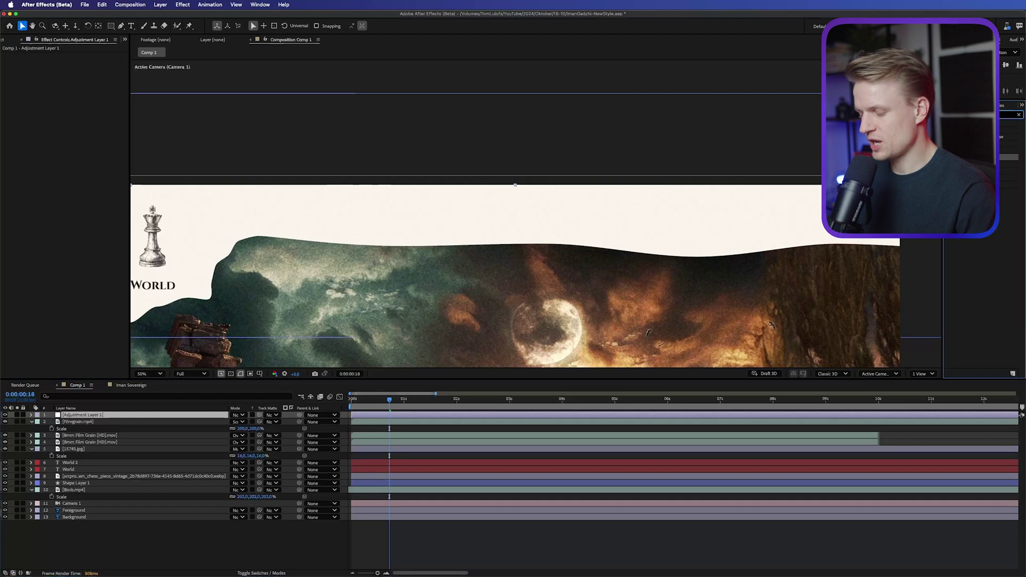
type("gaus")
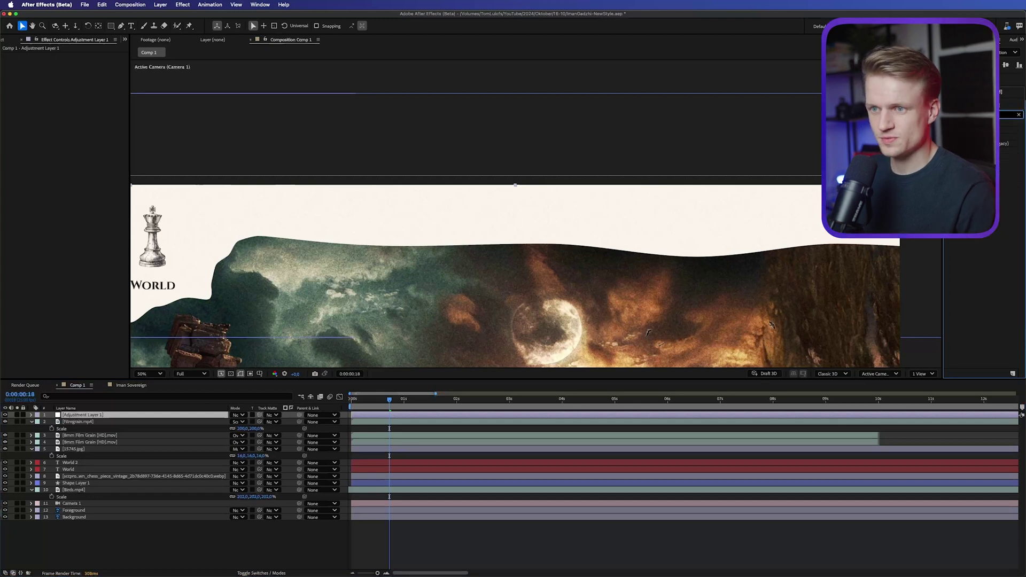
double_click(974, 130)
key("Return")
key("comma")
Add a full-frame elliptical mask to the adjustment layer and set the mask mode to Subtract
left_click(110, 27)
left_click(143, 43)
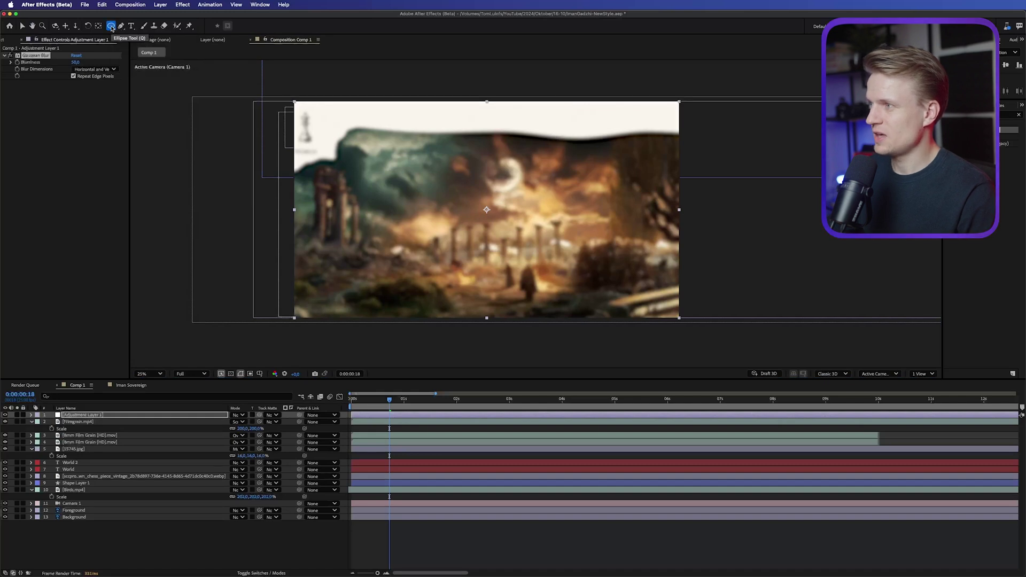
double_click(112, 26)
key("v")
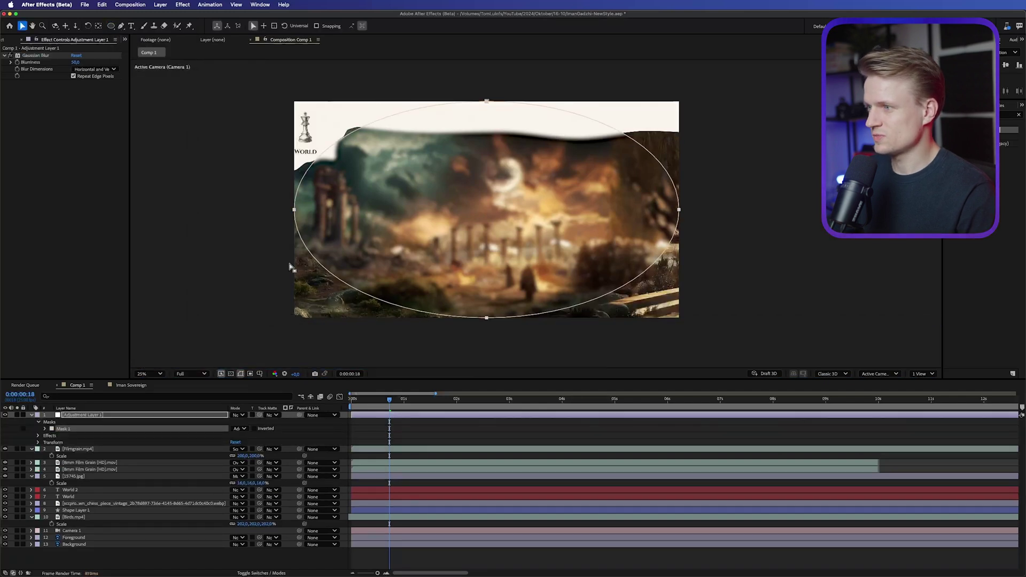
left_click(237, 429)
left_click(245, 455)
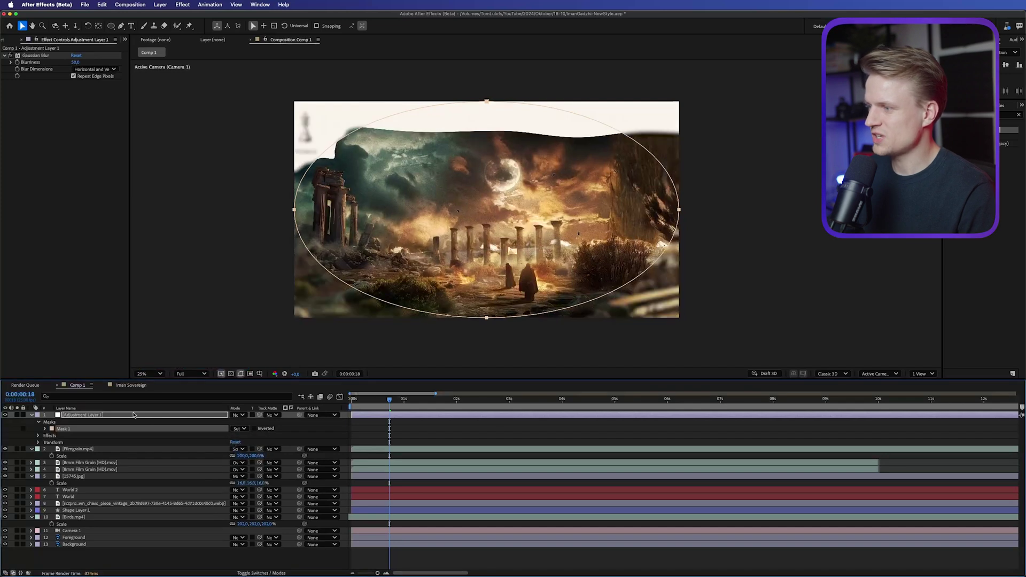
Feather the adjustment layer's elliptical mask by about 578 pixels
key("f")
left_click_drag(249, 429, 256, 428)
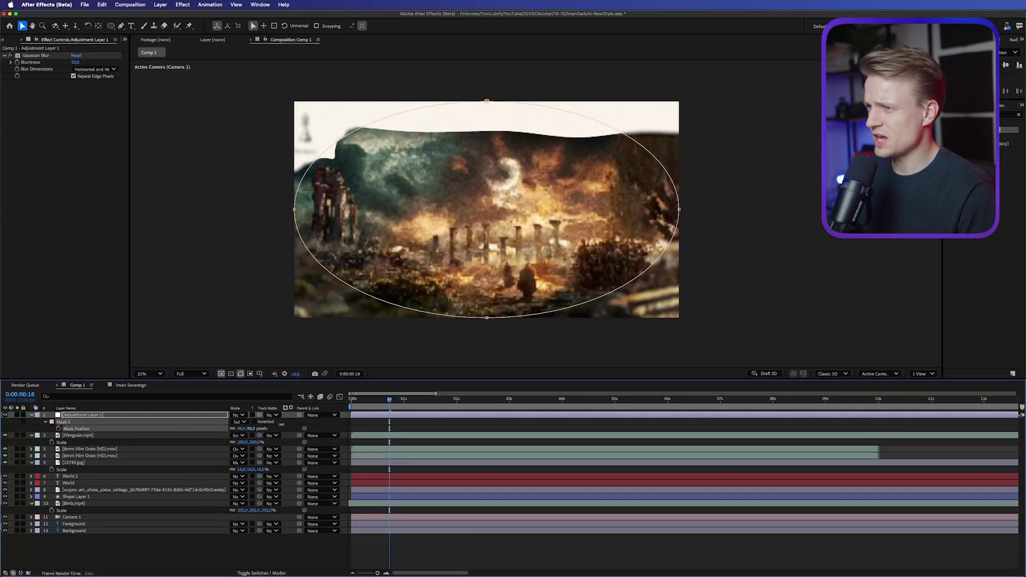
left_click_drag(408, 419, 467, 422)
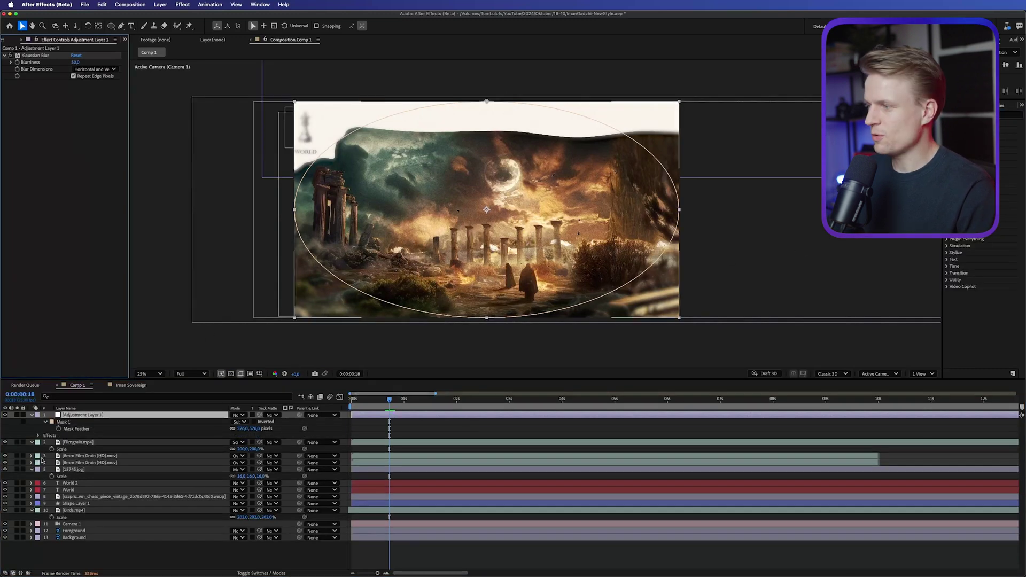
Apply the Exposure effect to the adjustment layer and lower its exposure to darken the frame edges
left_click(1004, 115)
type("expo")
double_click(973, 191)
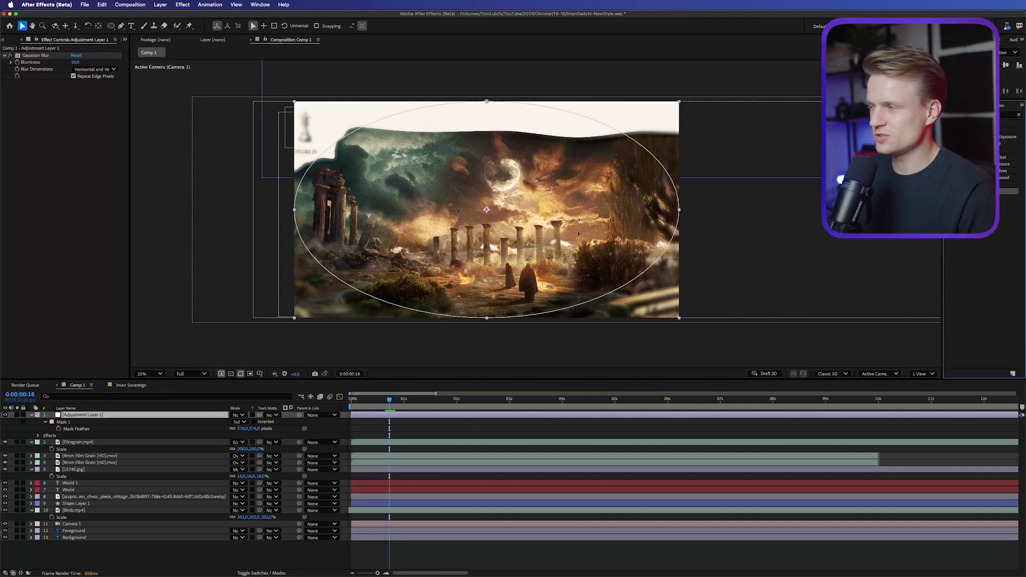
left_click_drag(75, 103, 2, 110)
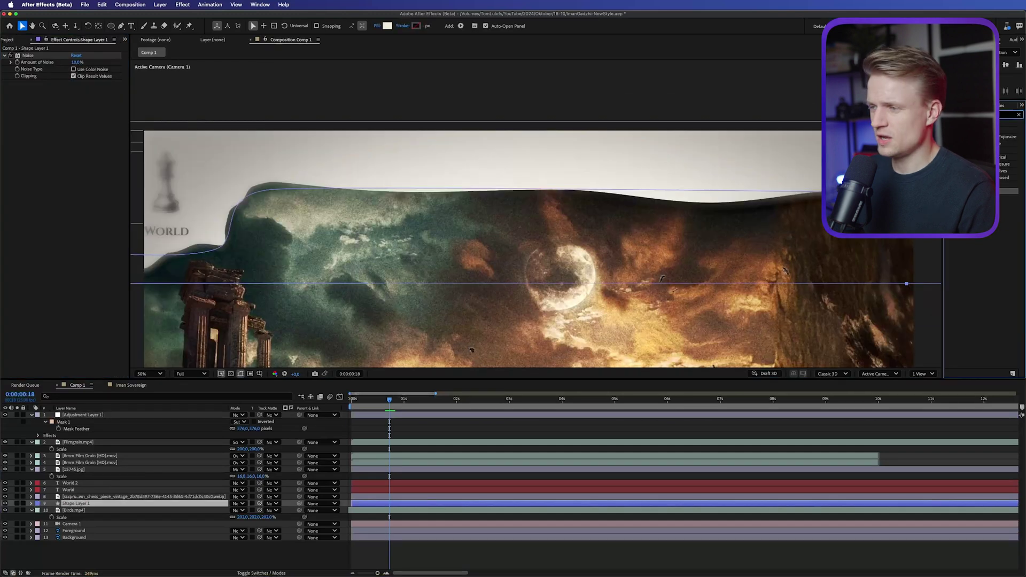
Apply Gaussian Blur with a blurriness of 22 to Shape Layer 1 and place it above the Noise effect
type("a")
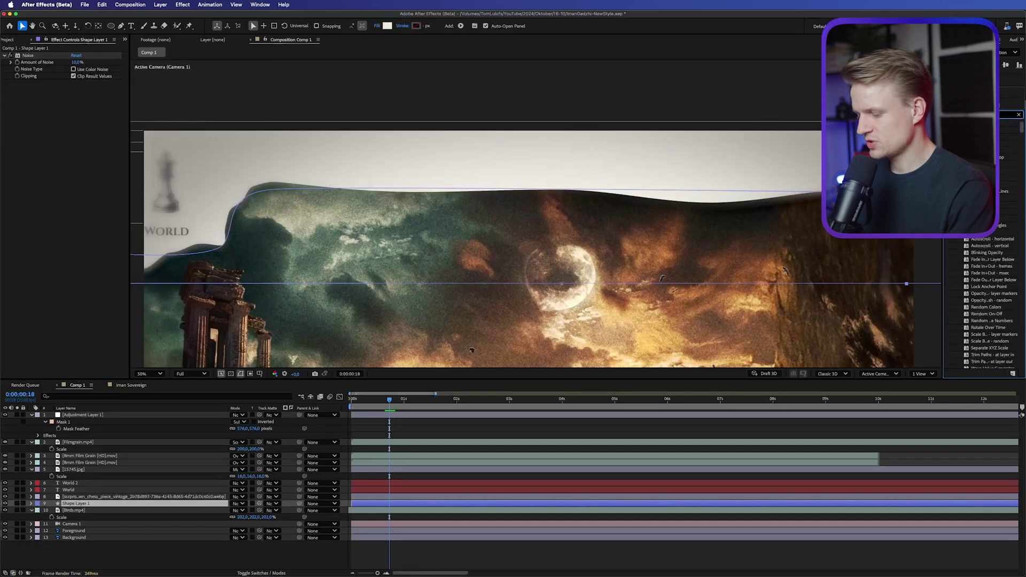
type("us")
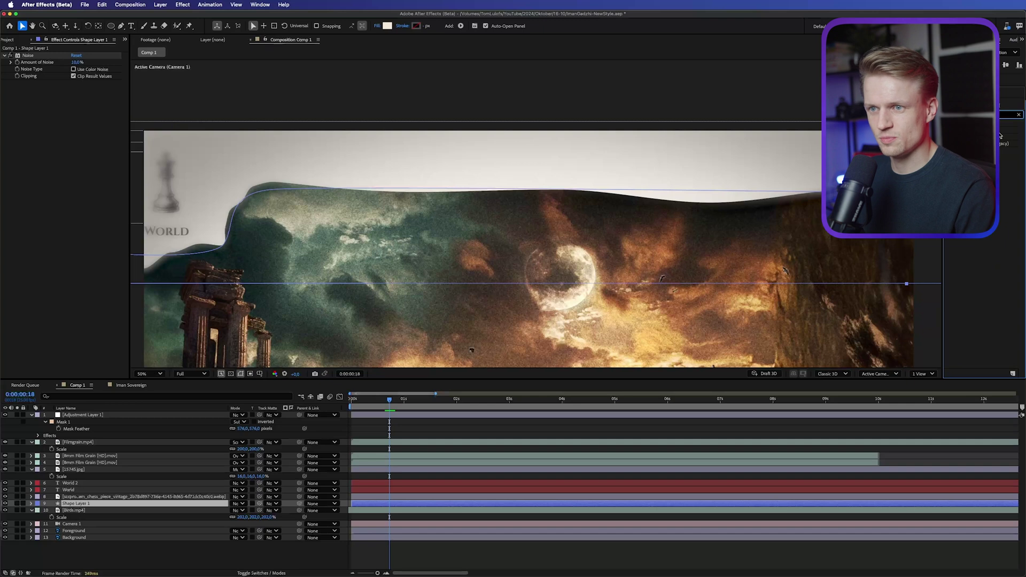
double_click(998, 132)
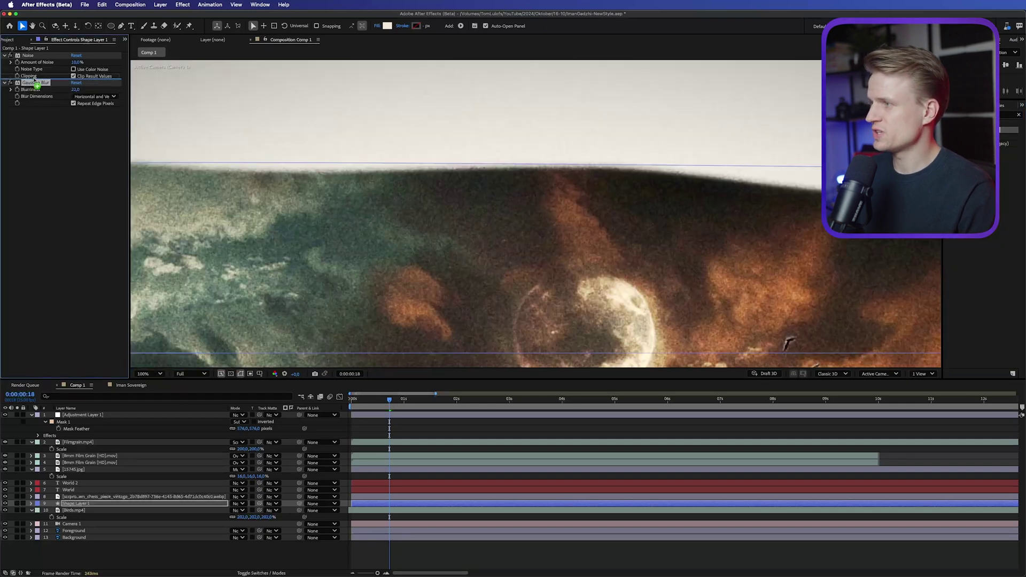
left_click_drag(30, 55, 31, 56)
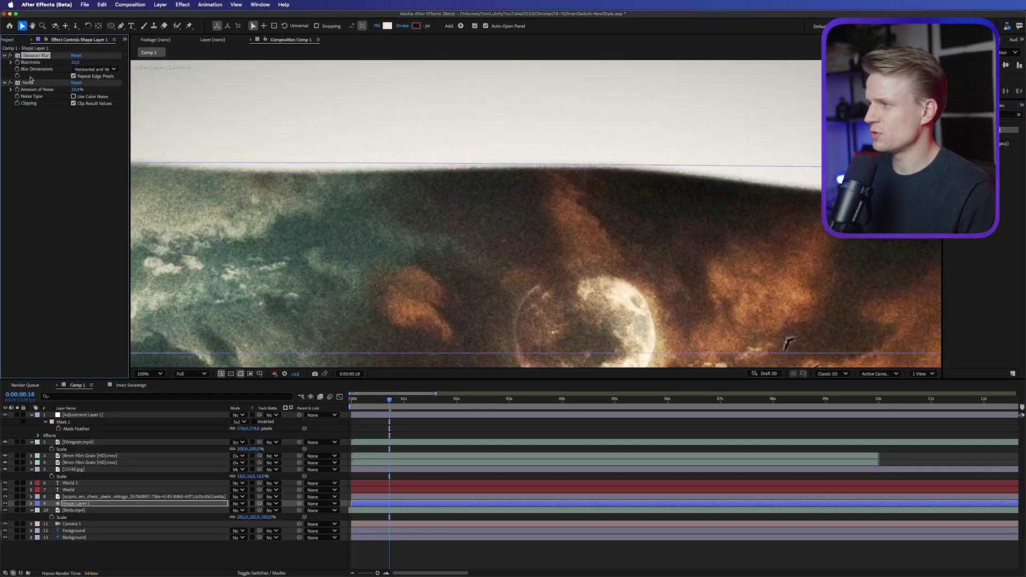